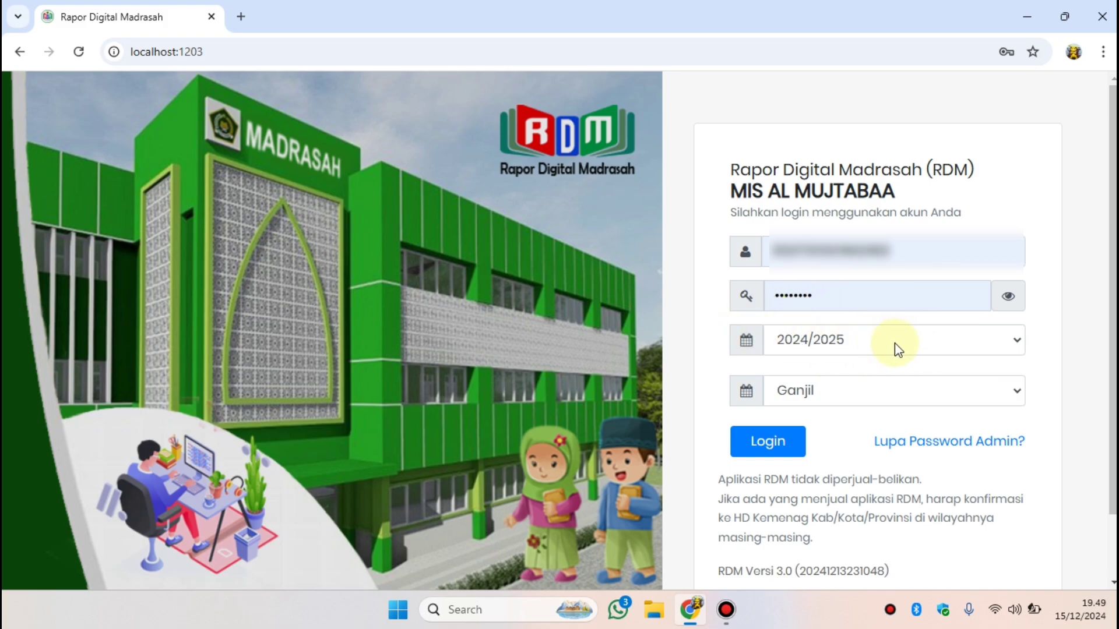
Step: Log in with the filled-in account for academic year 2024/2025 and semester Ganjil
{"action": "left_click", "coordinate": [874, 341]}
{"action": "left_click", "coordinate": [875, 343]}
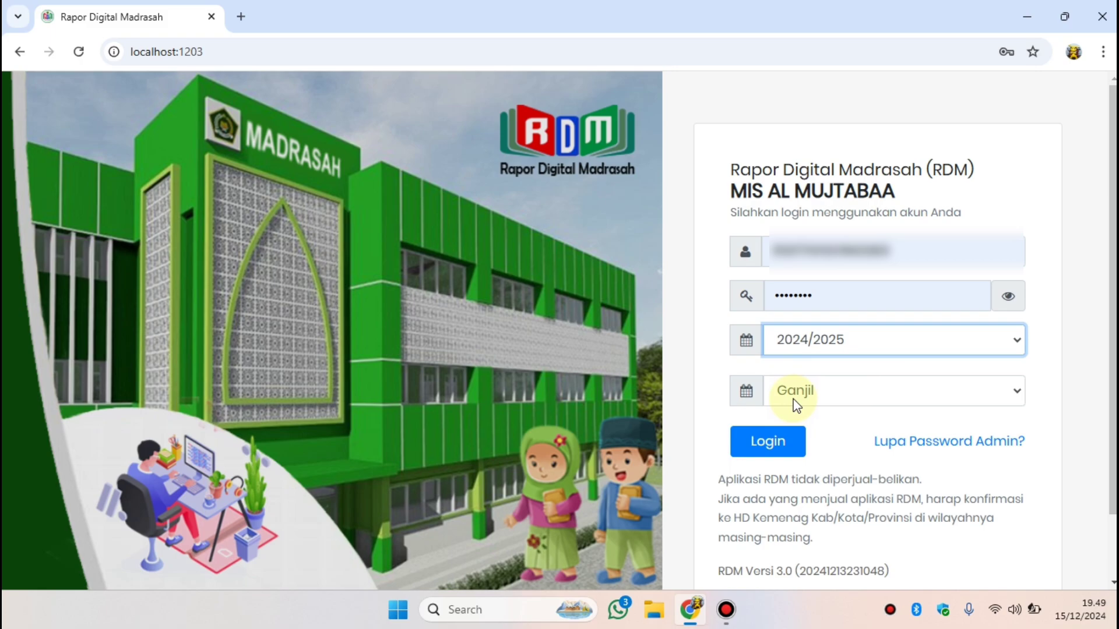
{"action": "left_click", "coordinate": [809, 393]}
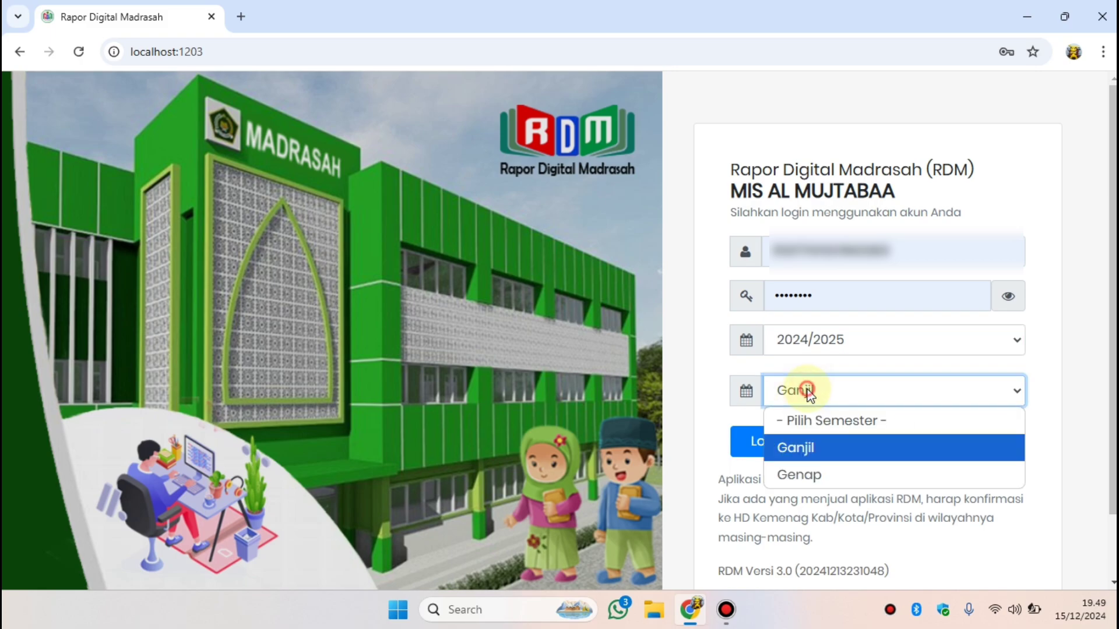
{"action": "left_click", "coordinate": [810, 394]}
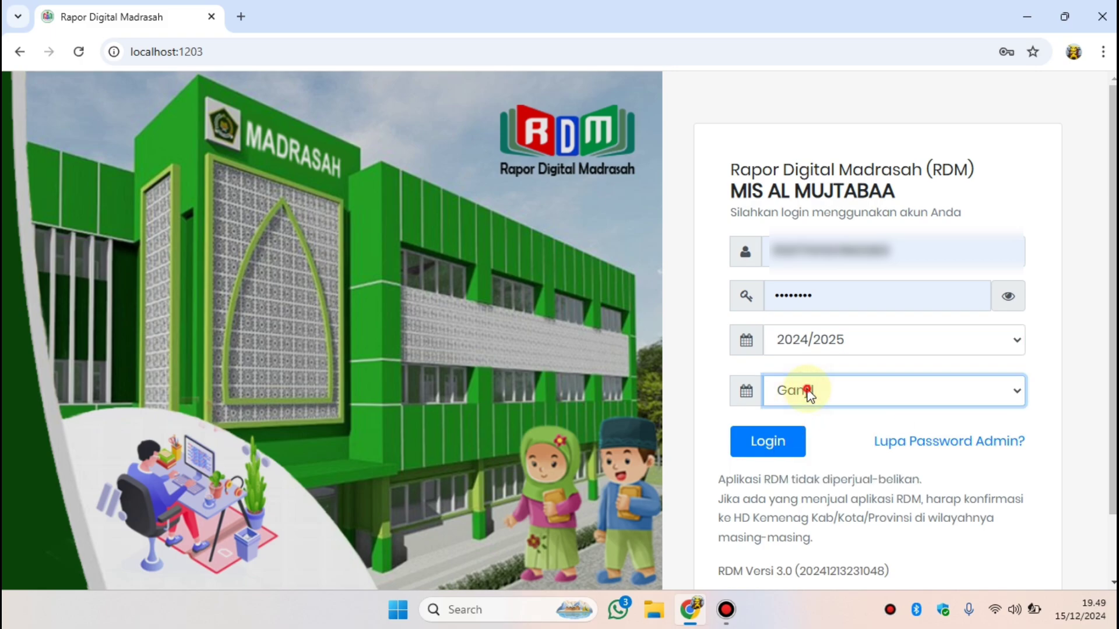
{"action": "left_click", "coordinate": [863, 423]}
{"action": "left_click", "coordinate": [776, 449]}
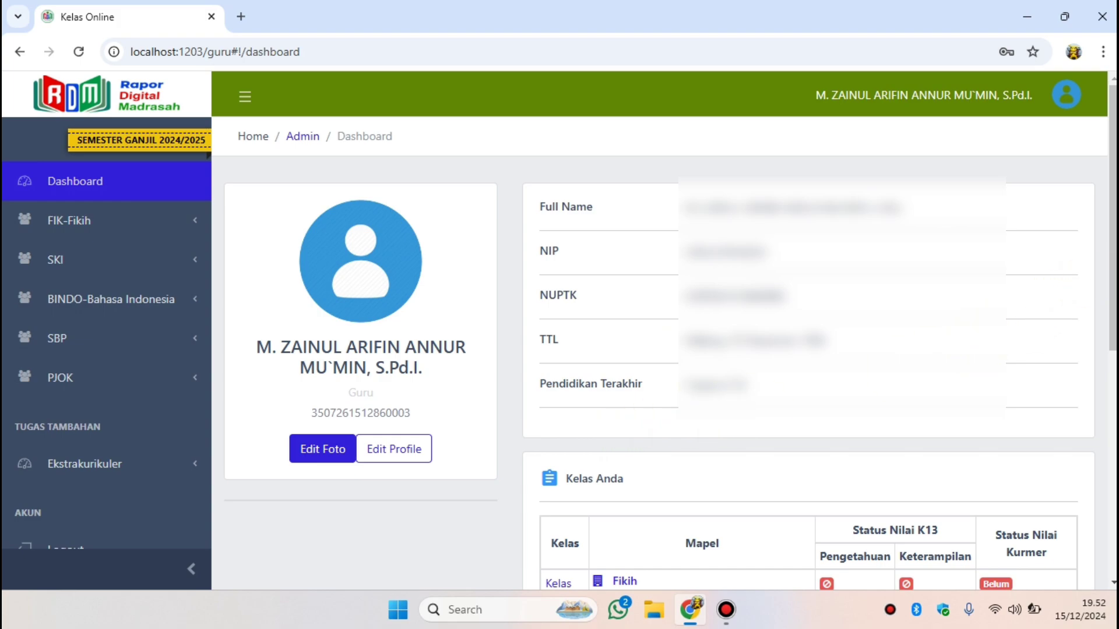
Step: Review the assigned classes and their grade status, and open class VI.(Enam) of the FIK-Fikih subject
{"action": "scroll", "coordinate": [670, 373], "scroll_direction": "down", "scroll_amount": 5}
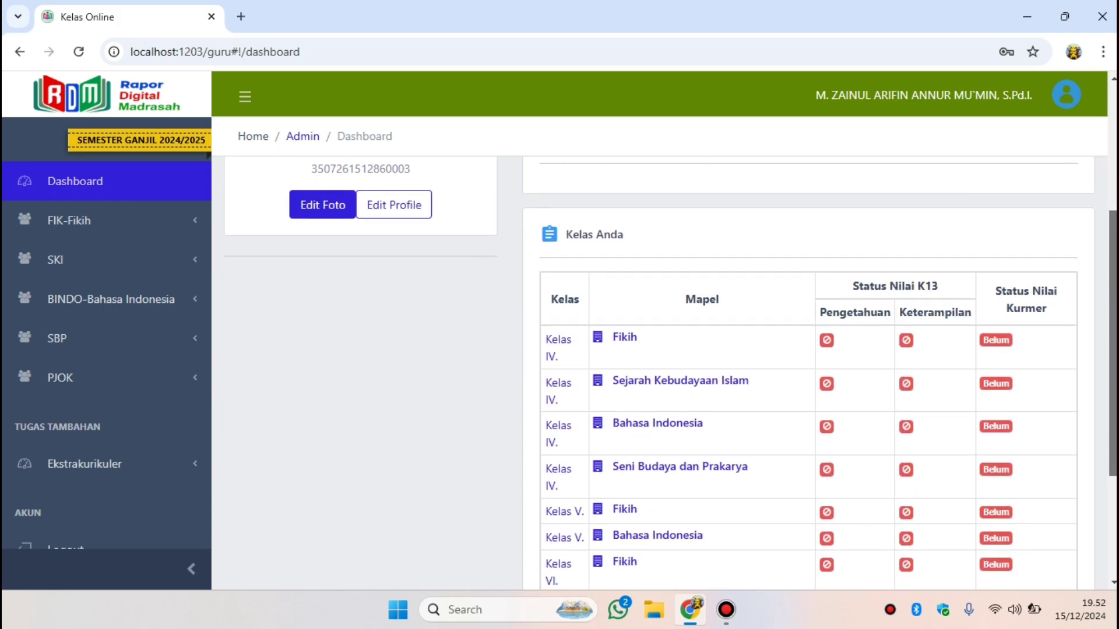
{"action": "scroll", "coordinate": [670, 373], "scroll_direction": "down", "scroll_amount": 2}
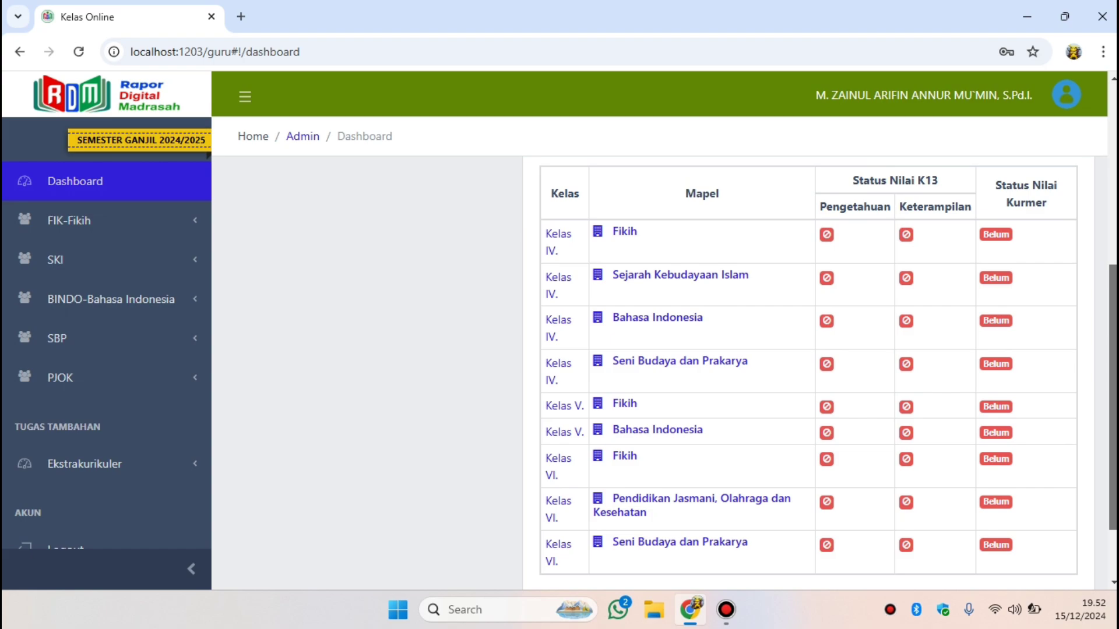
{"action": "scroll", "coordinate": [670, 373], "scroll_direction": "up", "scroll_amount": 1}
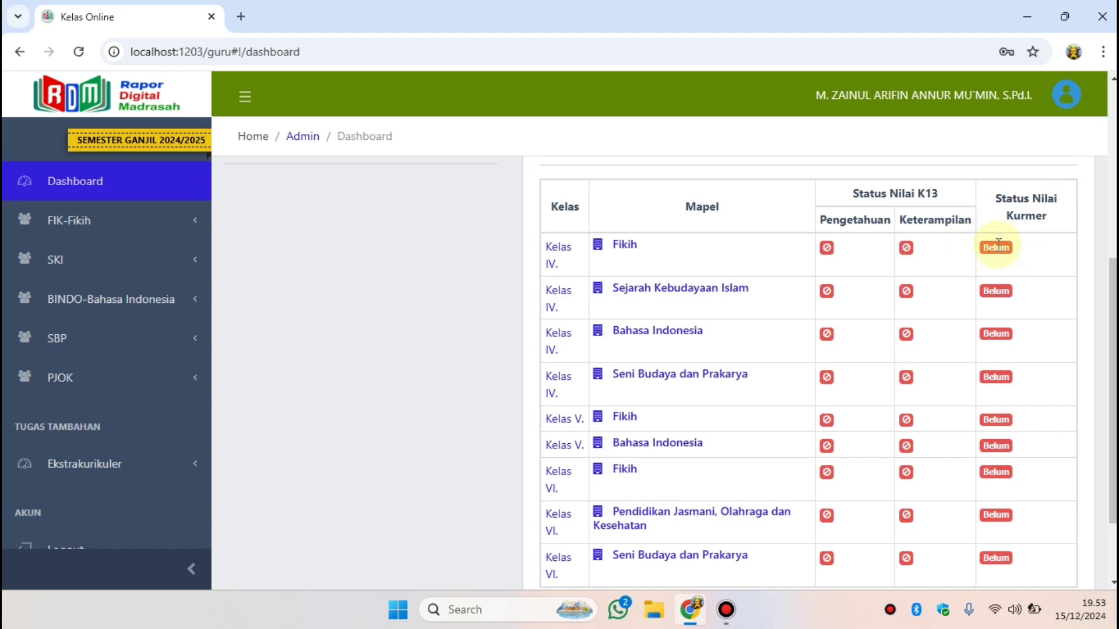
{"action": "scroll", "coordinate": [1106, 349], "scroll_direction": "up", "scroll_amount": 5}
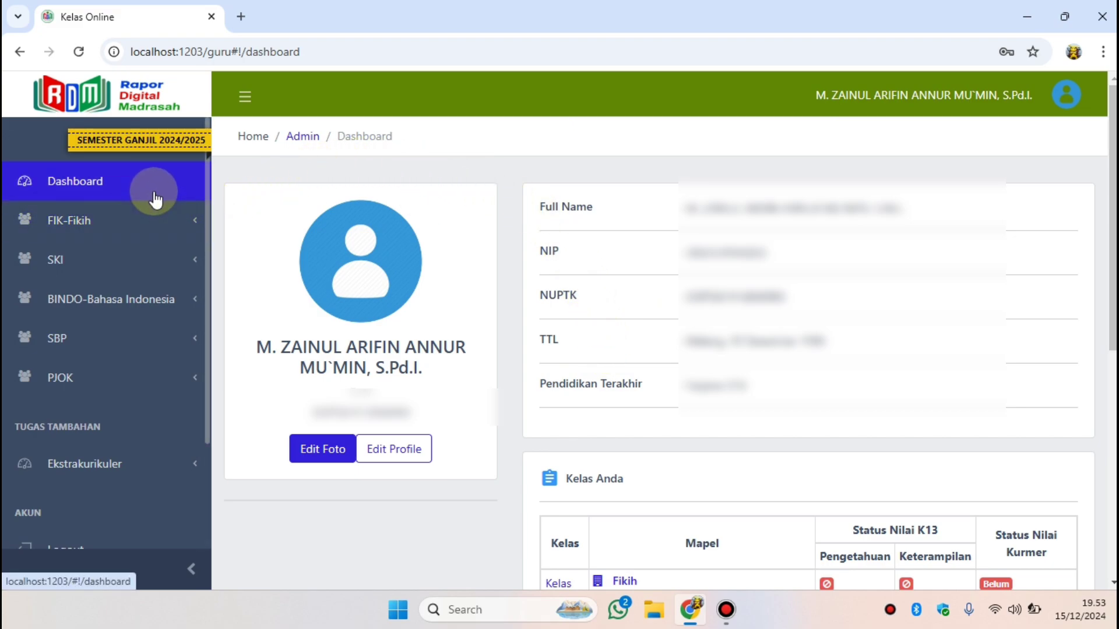
{"action": "left_click", "coordinate": [145, 220]}
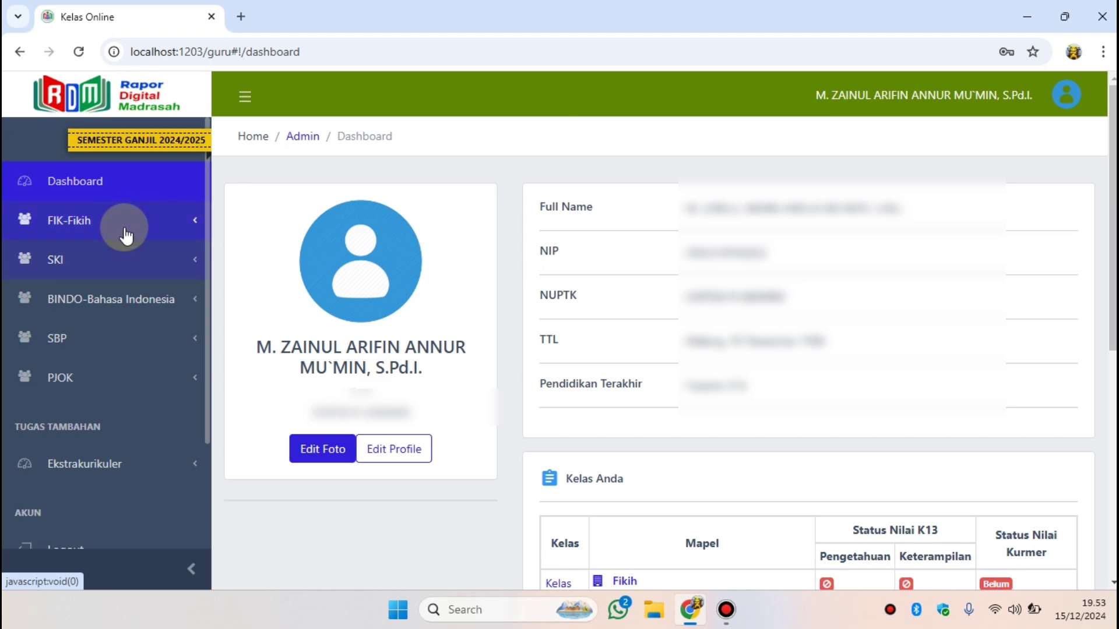
{"action": "left_click", "coordinate": [126, 229]}
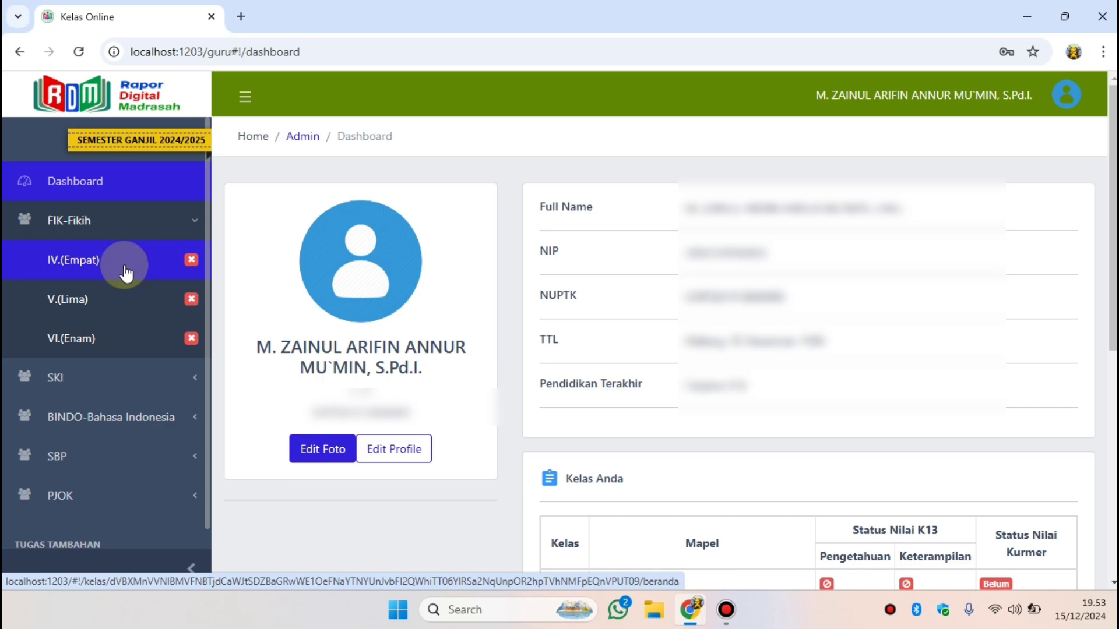
{"action": "left_click", "coordinate": [110, 333]}
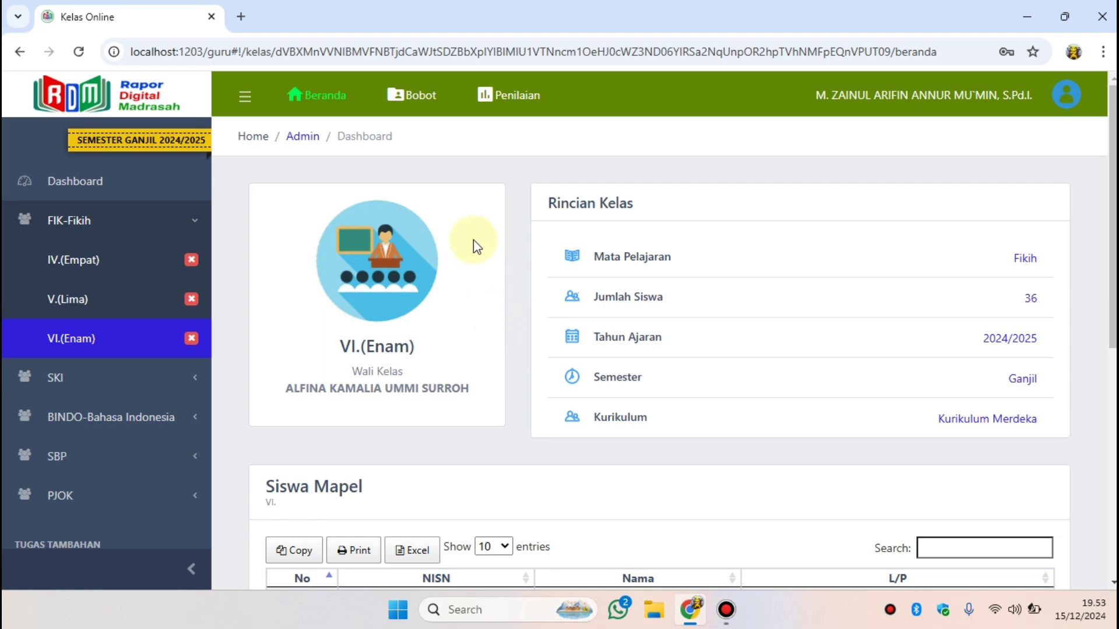
Step: Set the Fikih class VI score weights to 40 for Sumatif and 60 for SAS, and save them
{"action": "left_click", "coordinate": [423, 103]}
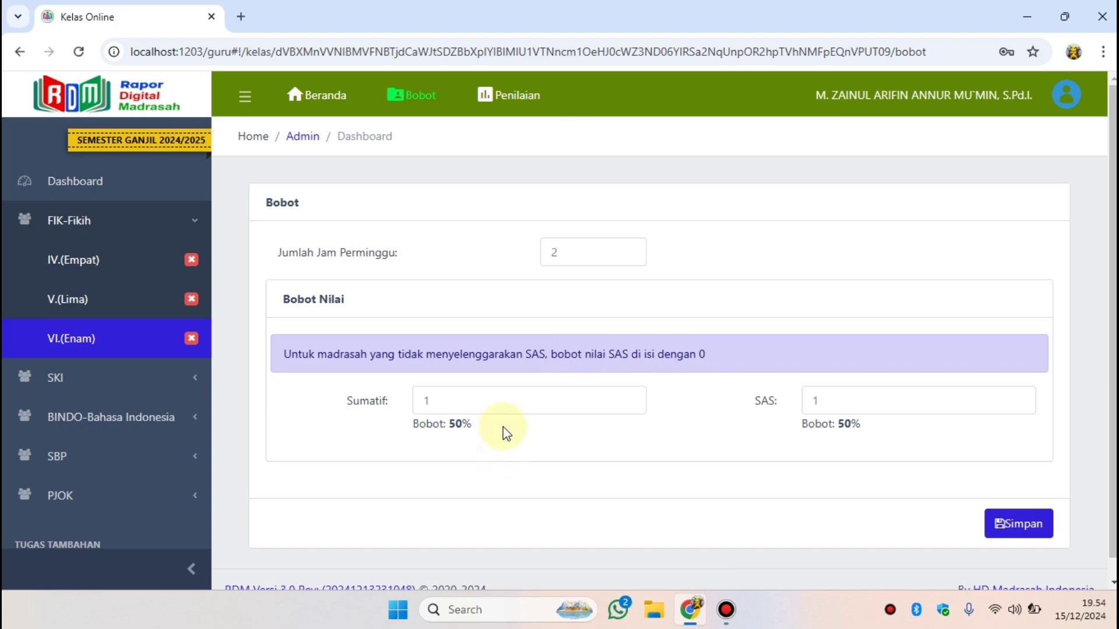
{"action": "left_click_drag", "start_coordinate": [462, 403], "coordinate": [416, 407]}
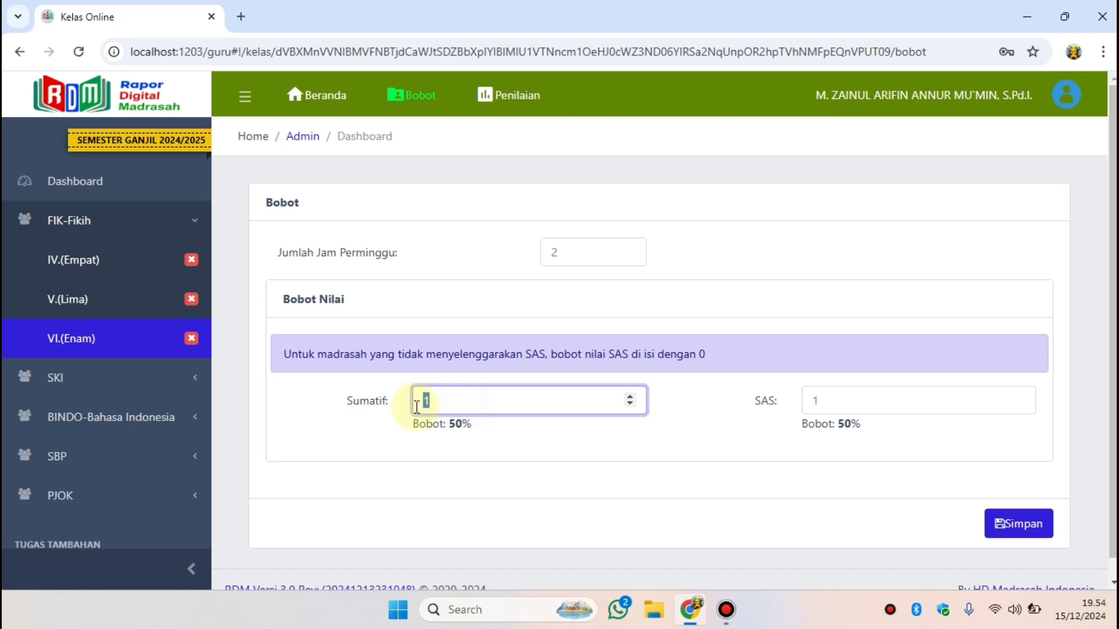
{"action": "type", "text": "40"}
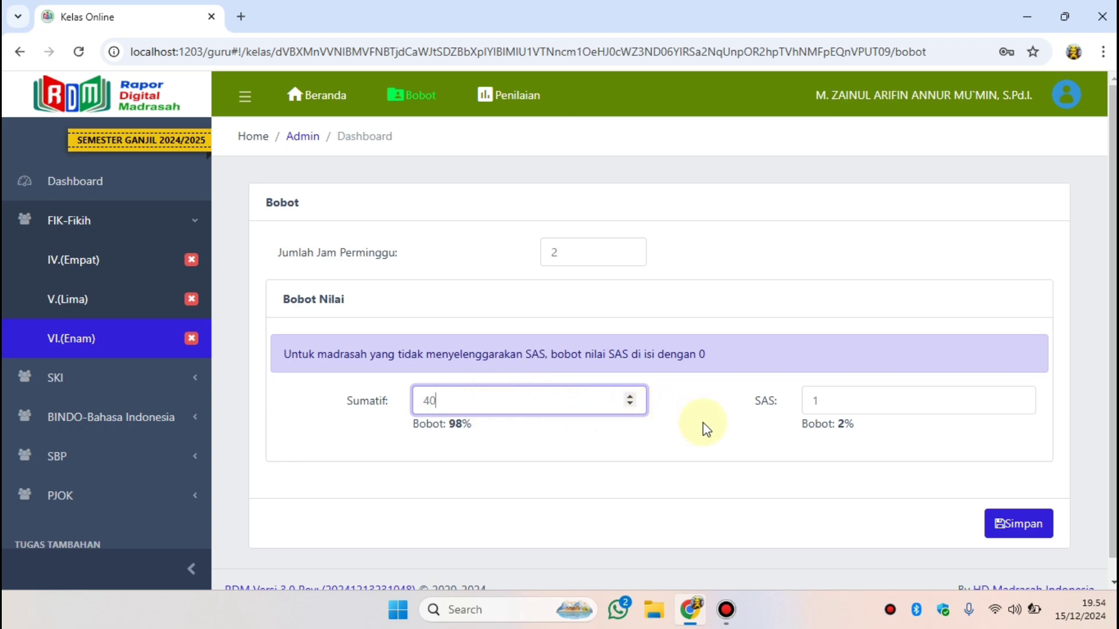
{"action": "left_click", "coordinate": [826, 397]}
{"action": "left_click_drag", "start_coordinate": [826, 397], "coordinate": [804, 403]}
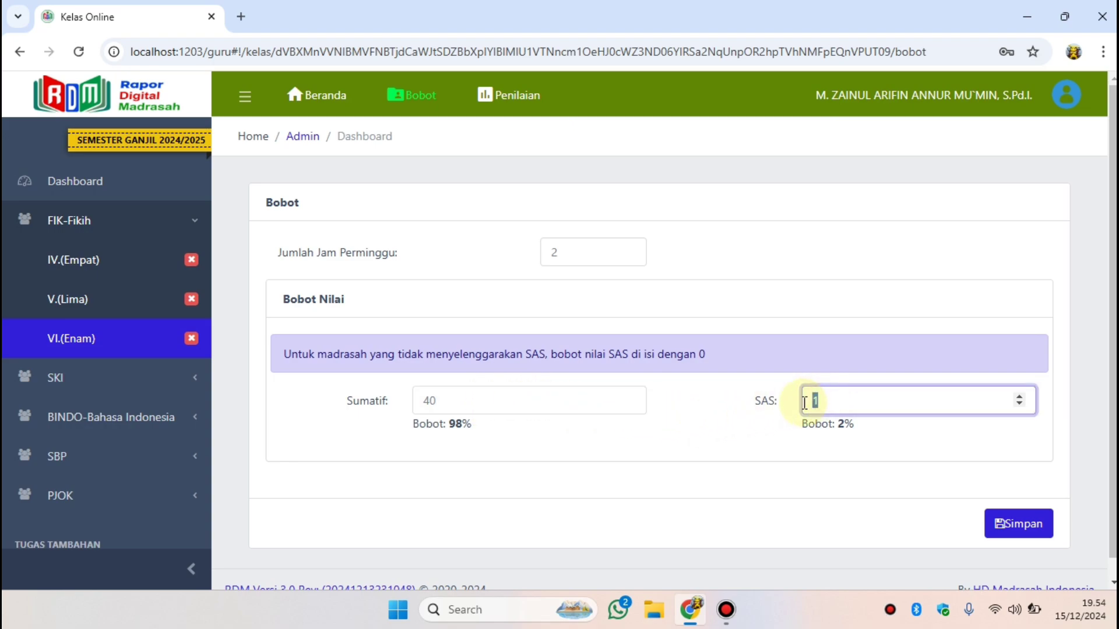
{"action": "type", "text": "60"}
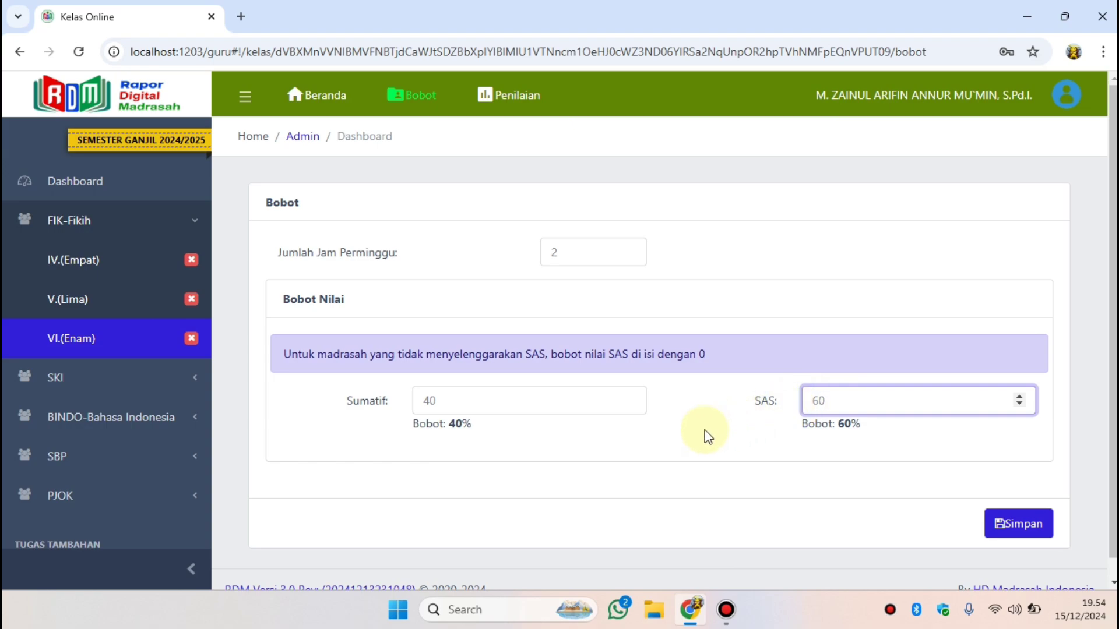
{"action": "left_click", "coordinate": [708, 437]}
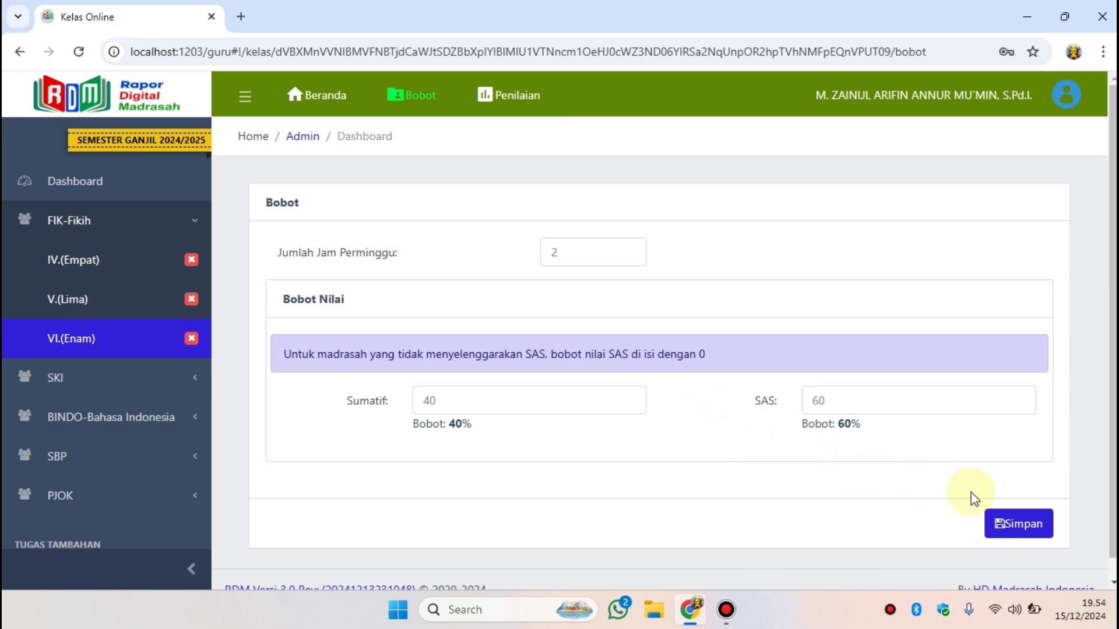
{"action": "left_click", "coordinate": [1024, 527]}
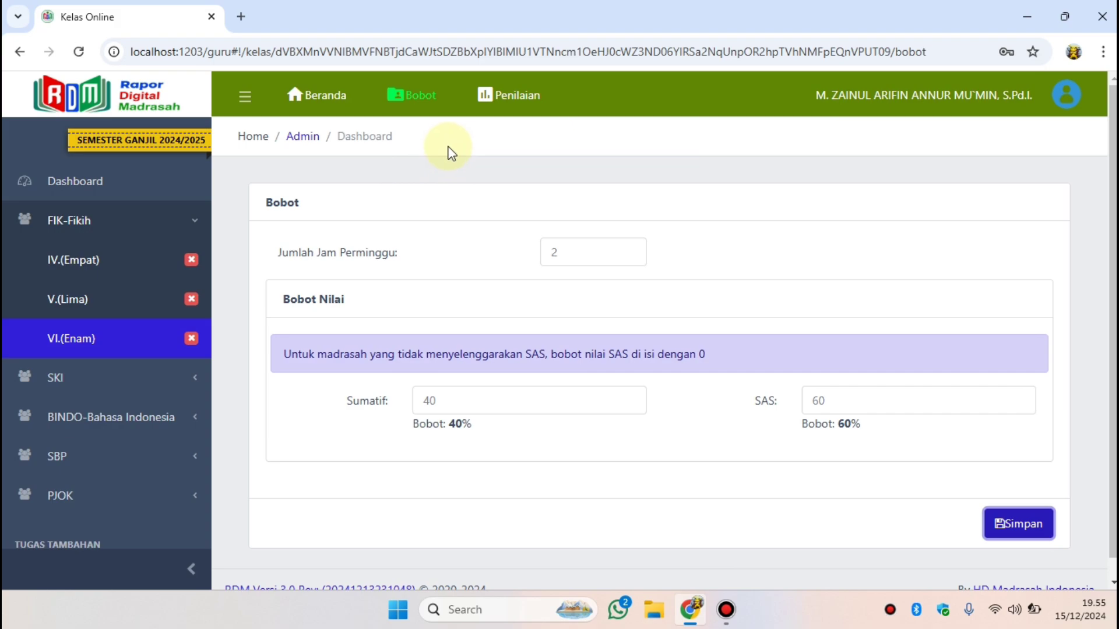
Step: Start a new Sumatif score entry in the class VI Fikih assessment and set its TP/LM number to 1
{"action": "left_click", "coordinate": [516, 104]}
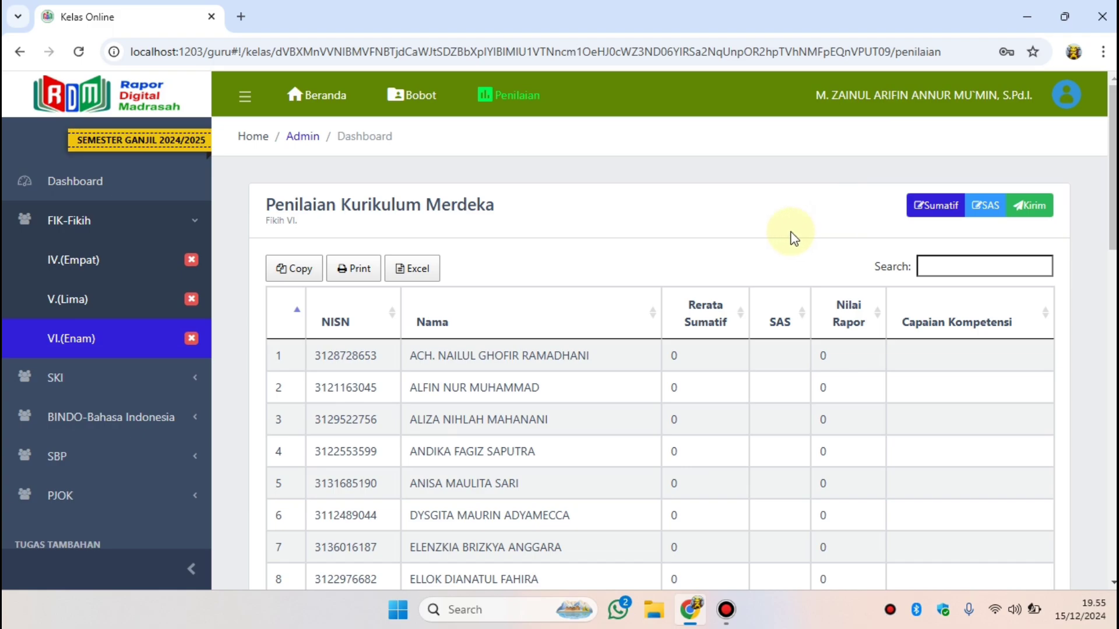
{"action": "left_click", "coordinate": [938, 213]}
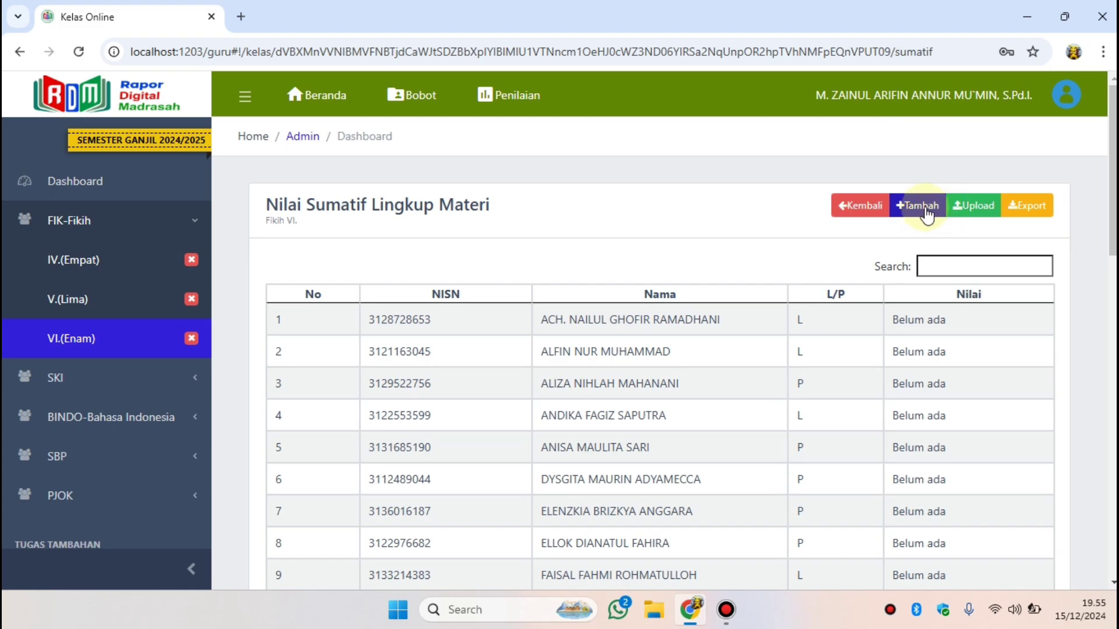
{"action": "left_click", "coordinate": [927, 214]}
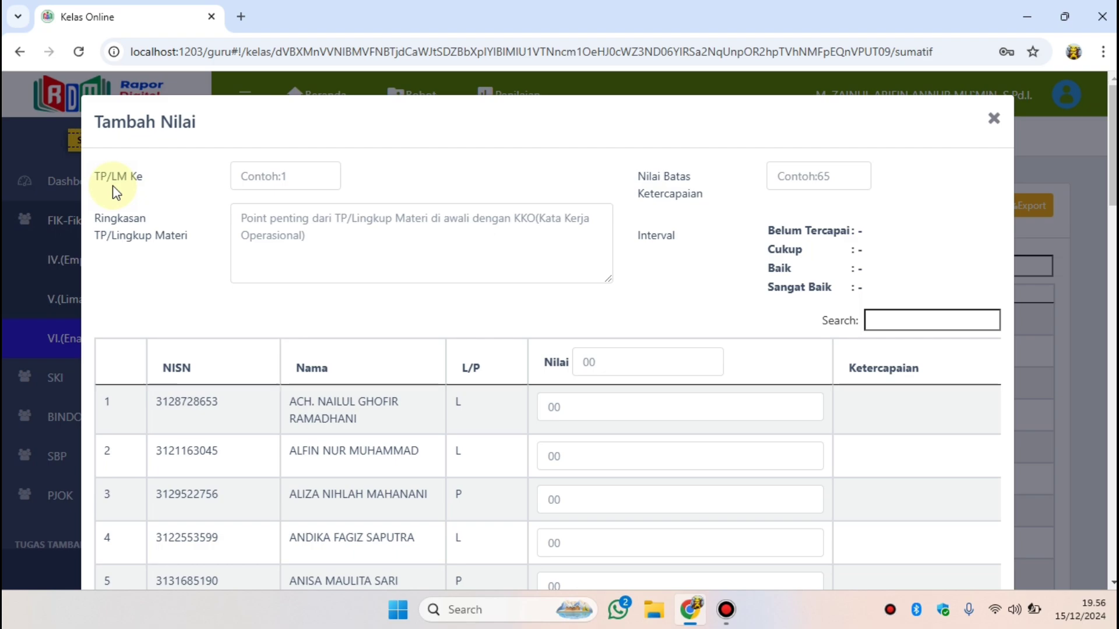
{"action": "left_click", "coordinate": [248, 179]}
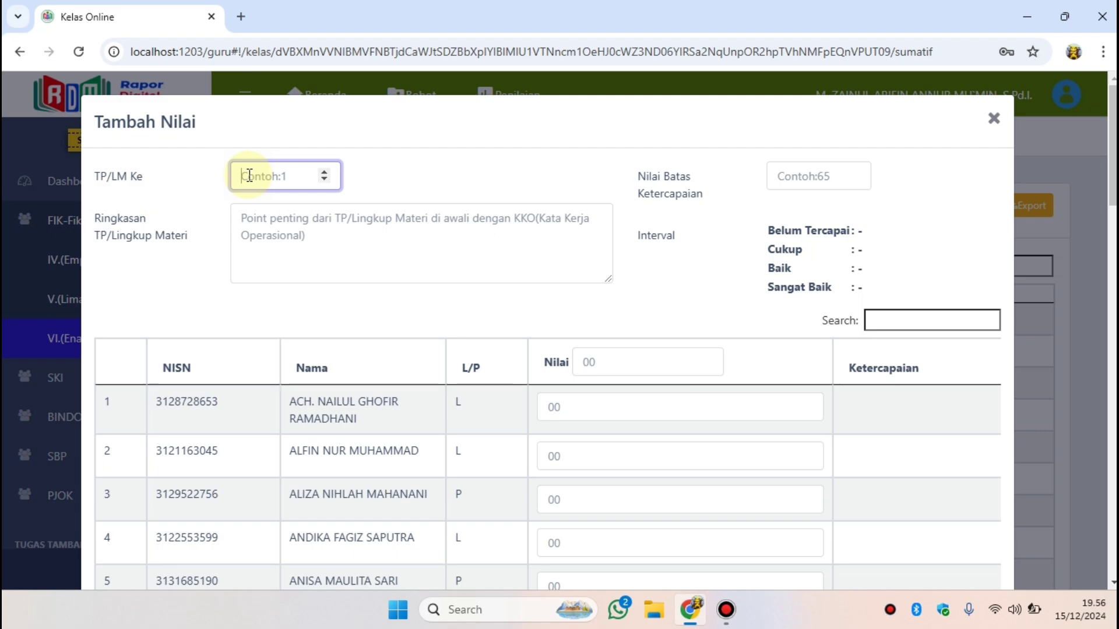
{"action": "type", "text": "1"}
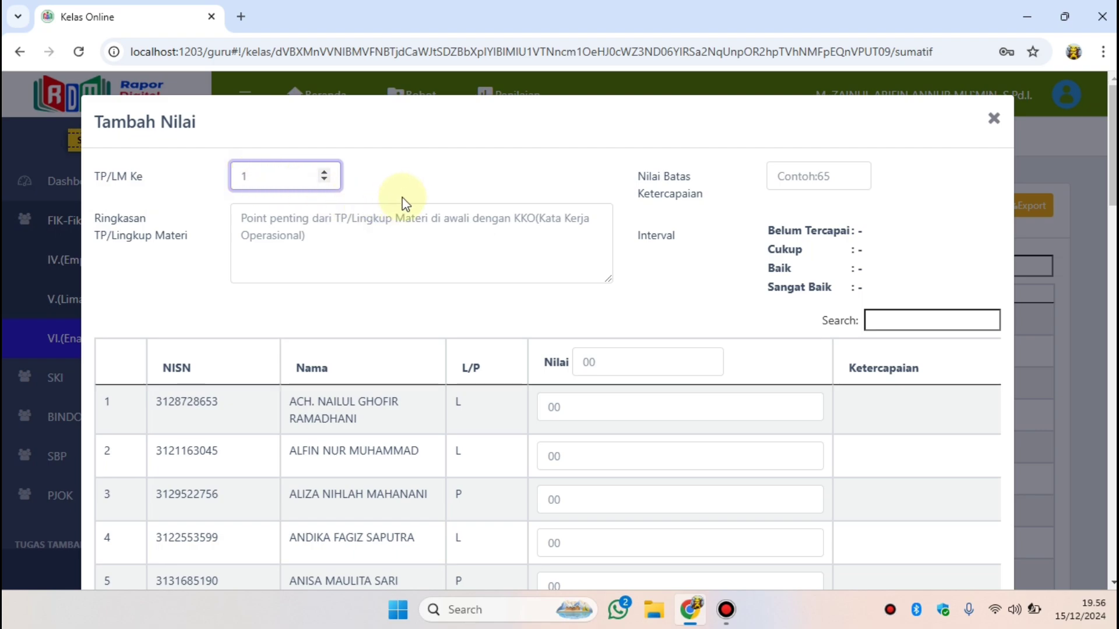
Step: Enter the TP/Lingkup Materi summary "Menjelaskan arti, hukum, dan dalil tentang makanan halal"
{"action": "left_click", "coordinate": [381, 244]}
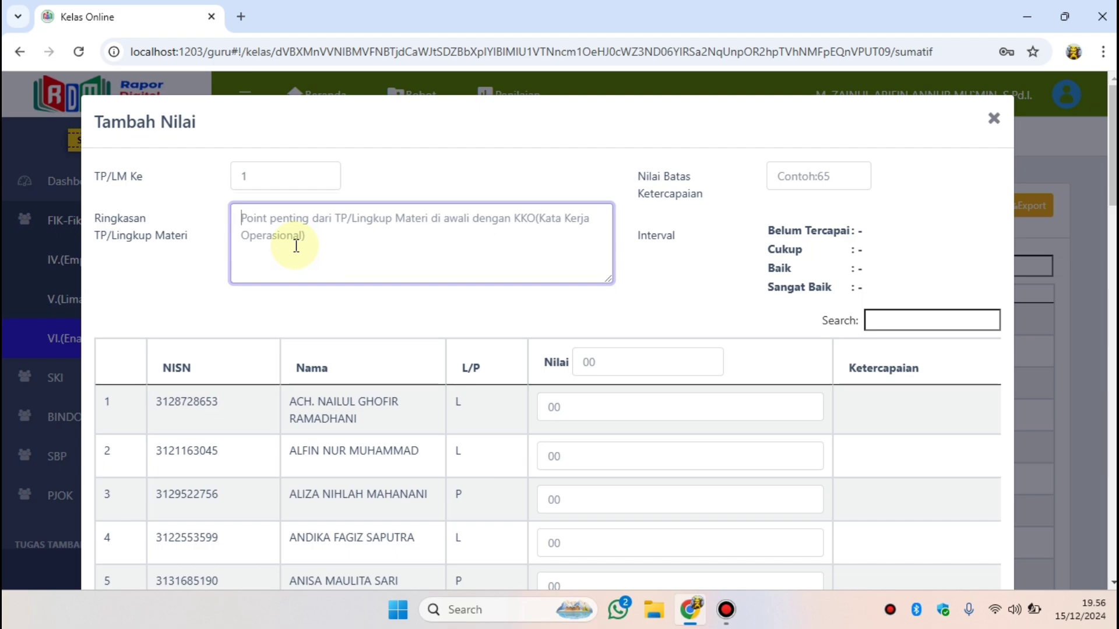
{"action": "type", "text": "Menj"}
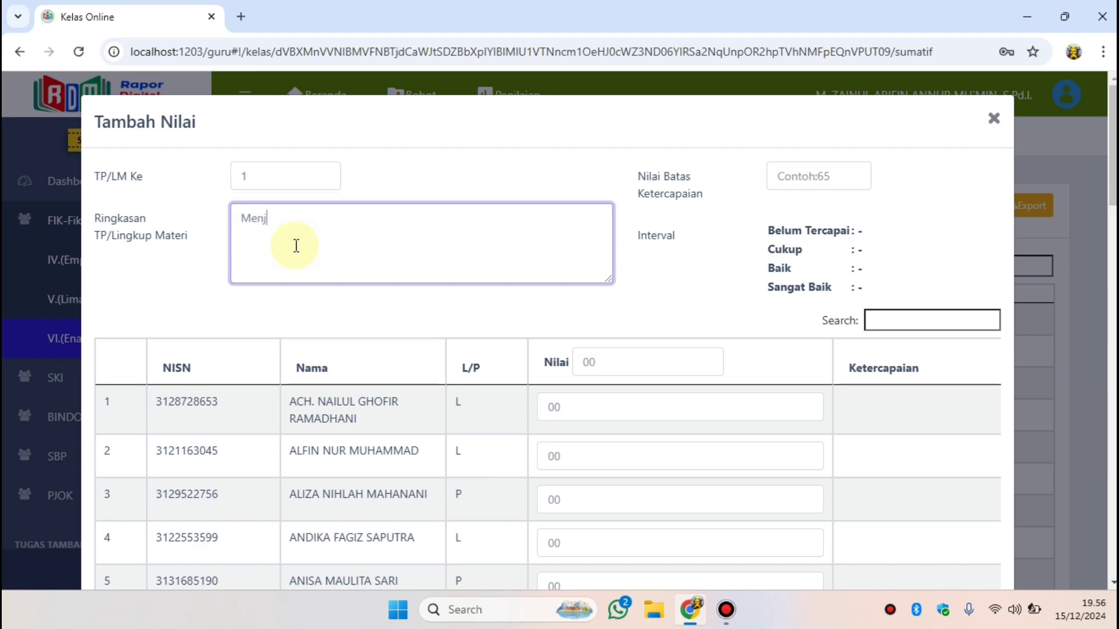
{"action": "type", "text": "elaskan arti"}
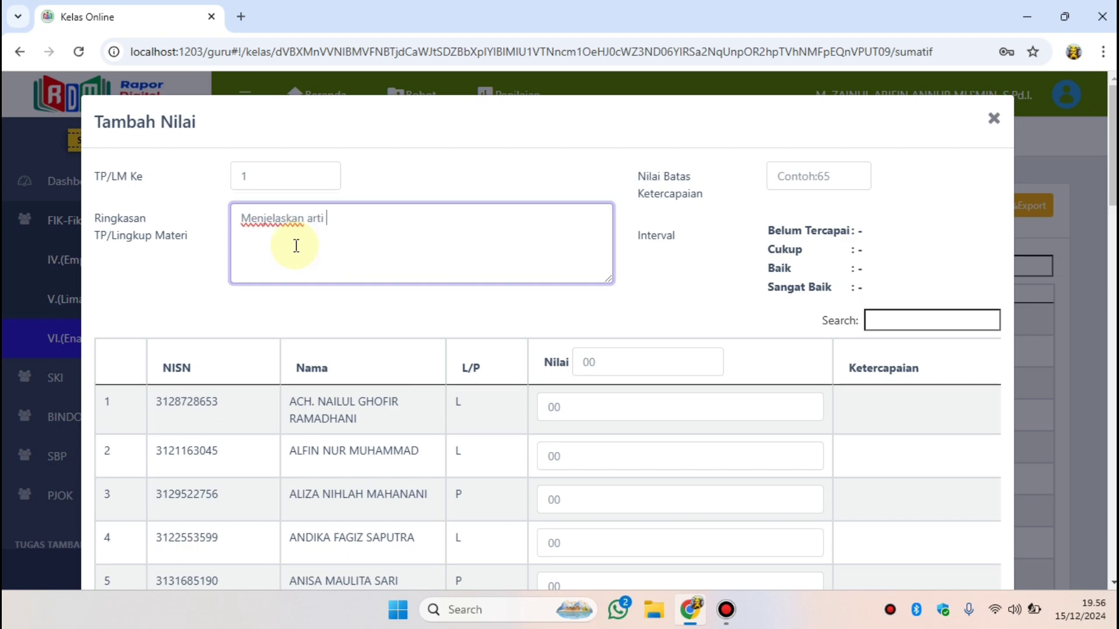
{"action": "key", "text": "BackSpace"}
{"action": "type", "text": ", hukum, dan dal"}
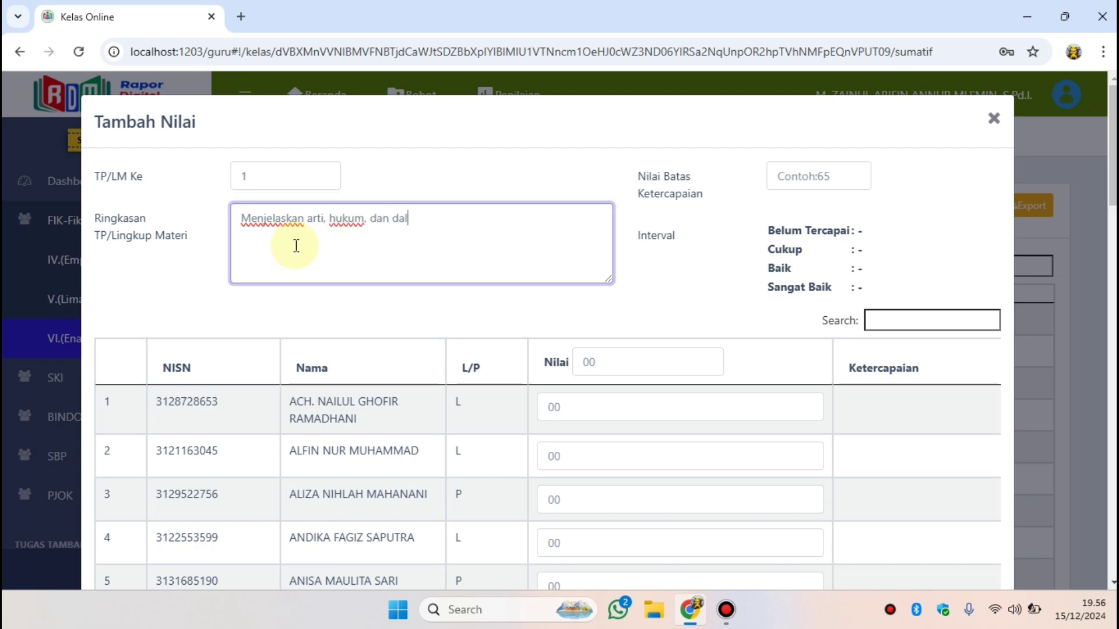
{"action": "type", "text": "il ten"}
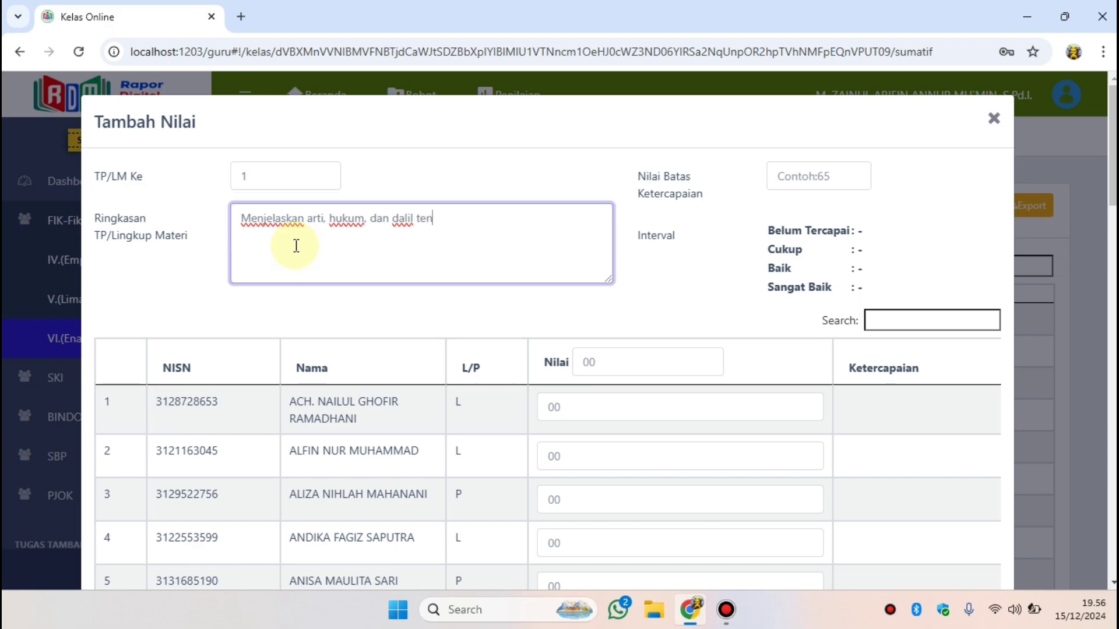
{"action": "type", "text": "tang makanan"}
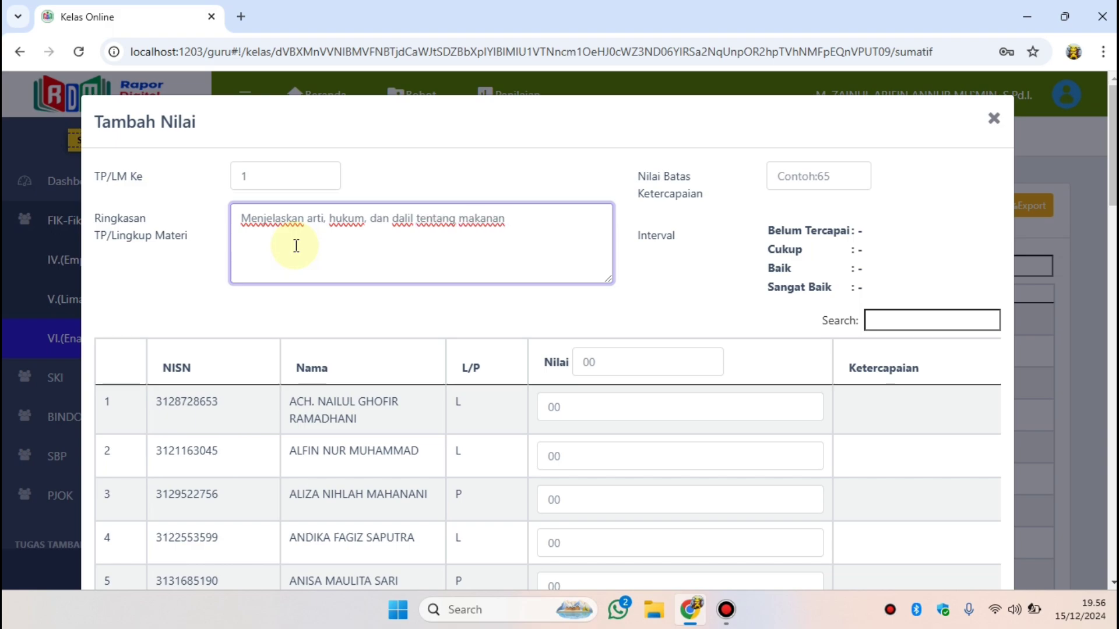
{"action": "type", "text": " halal"}
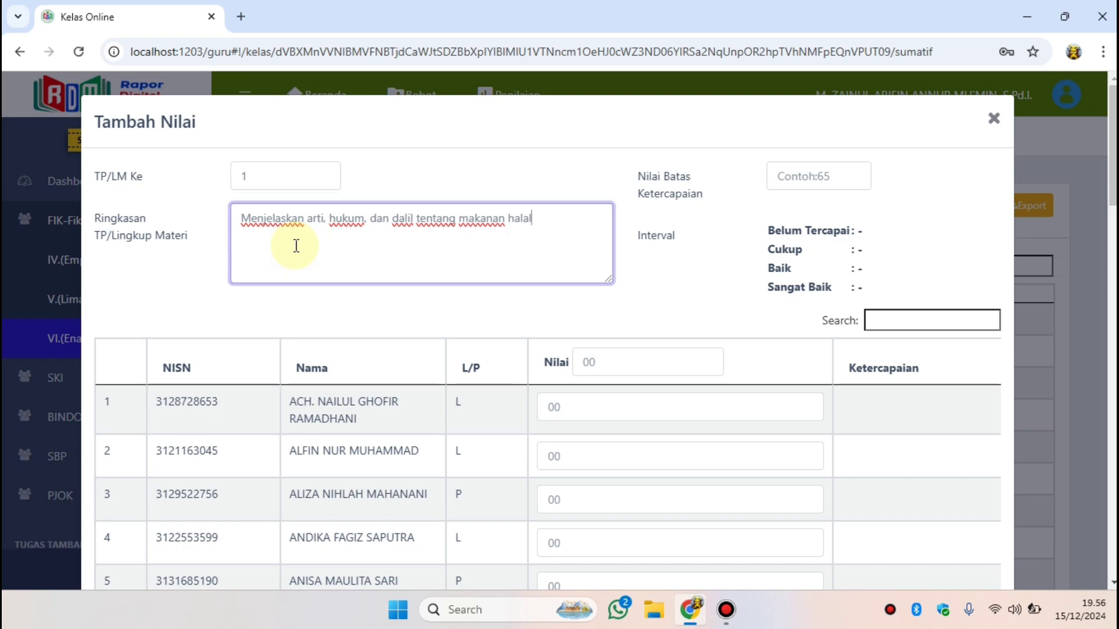
{"action": "left_click", "coordinate": [641, 258]}
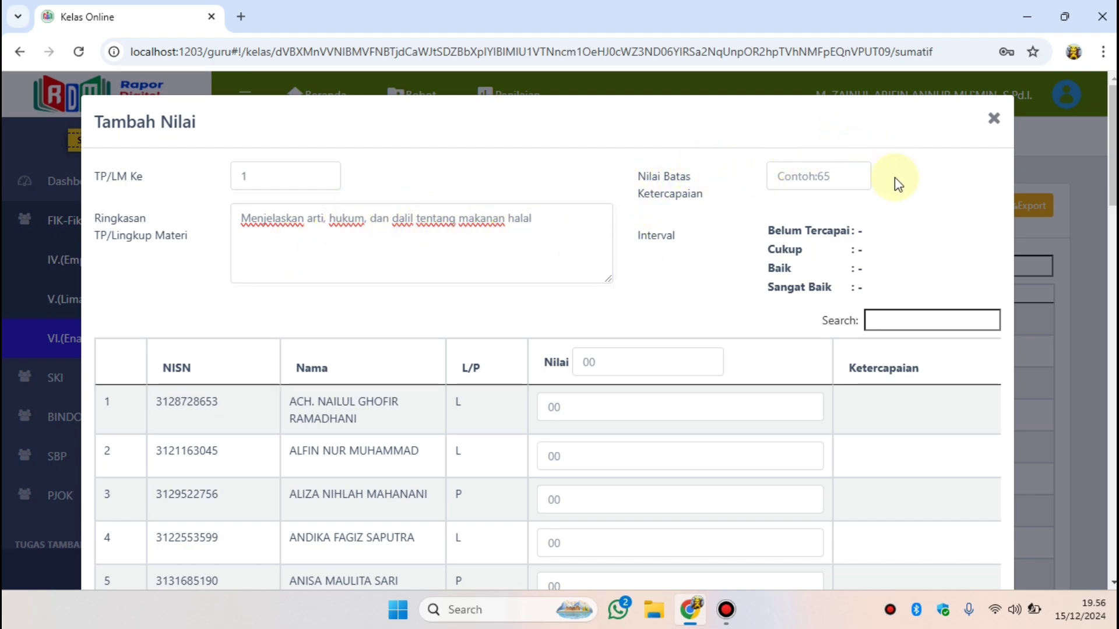
Step: Set the achievement threshold (Nilai Batas Ketercapaian) of the new score entry to 70
{"action": "left_click", "coordinate": [810, 187]}
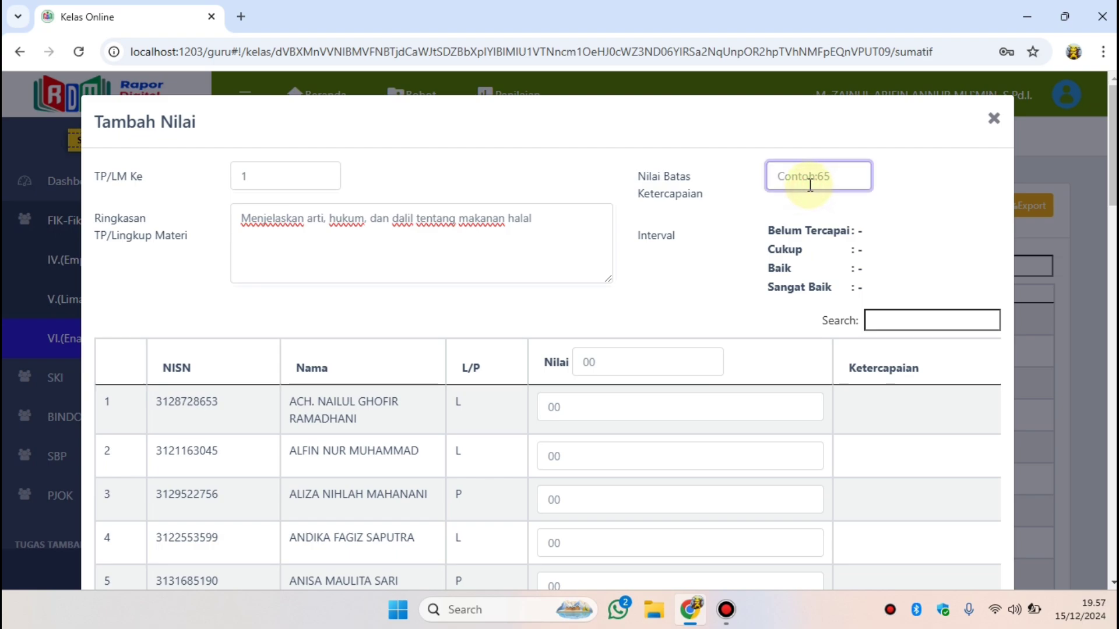
{"action": "type", "text": "7"}
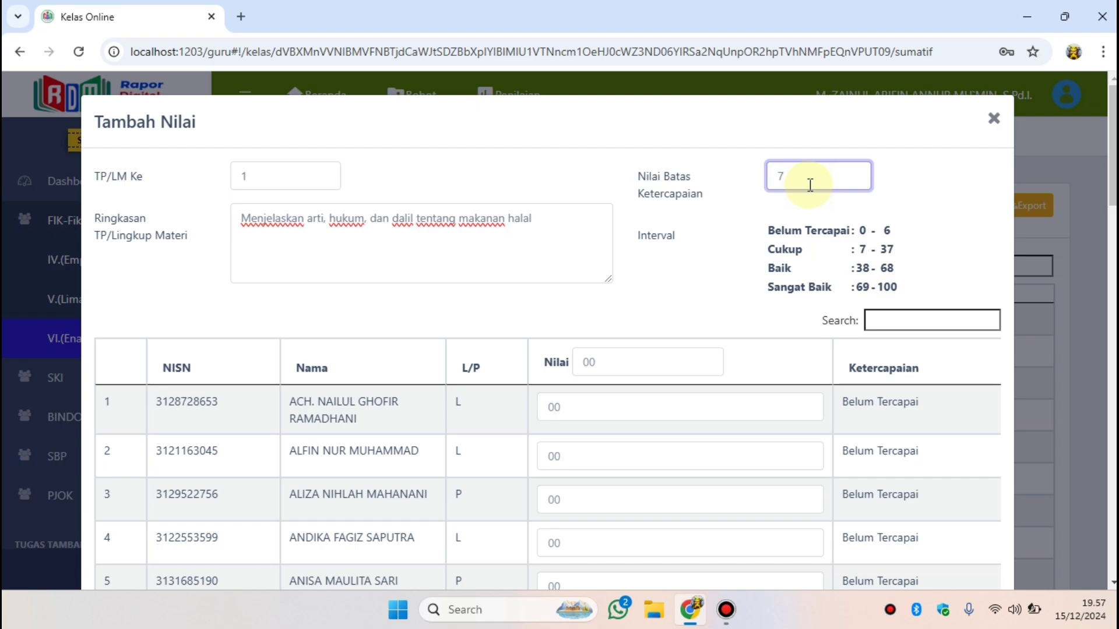
{"action": "type", "text": "0"}
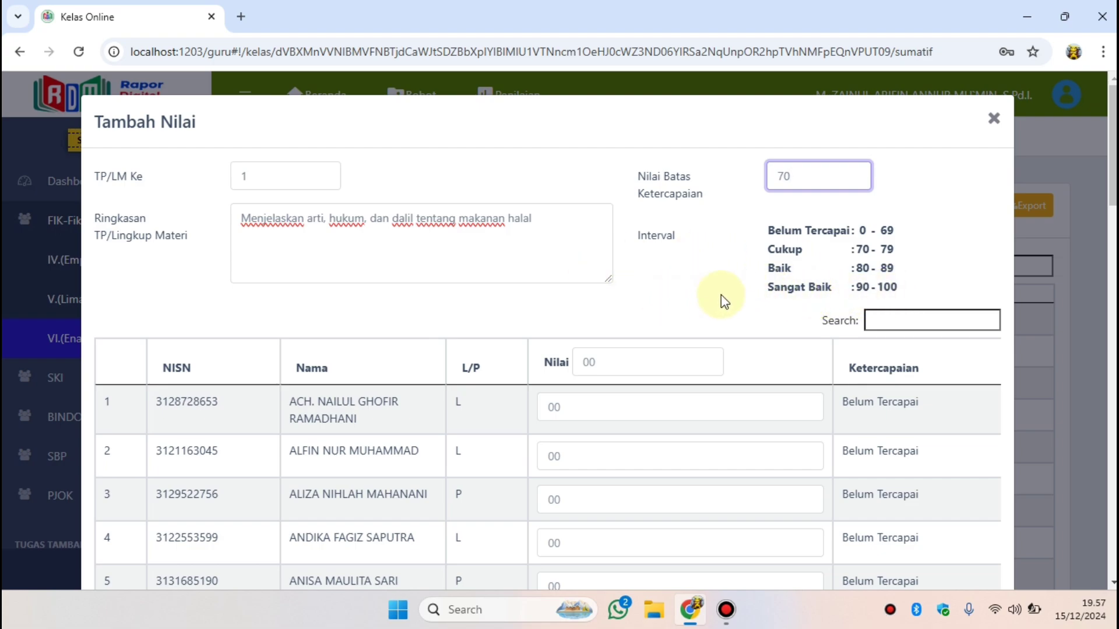
{"action": "scroll", "coordinate": [1078, 228], "scroll_direction": "down", "scroll_amount": 3}
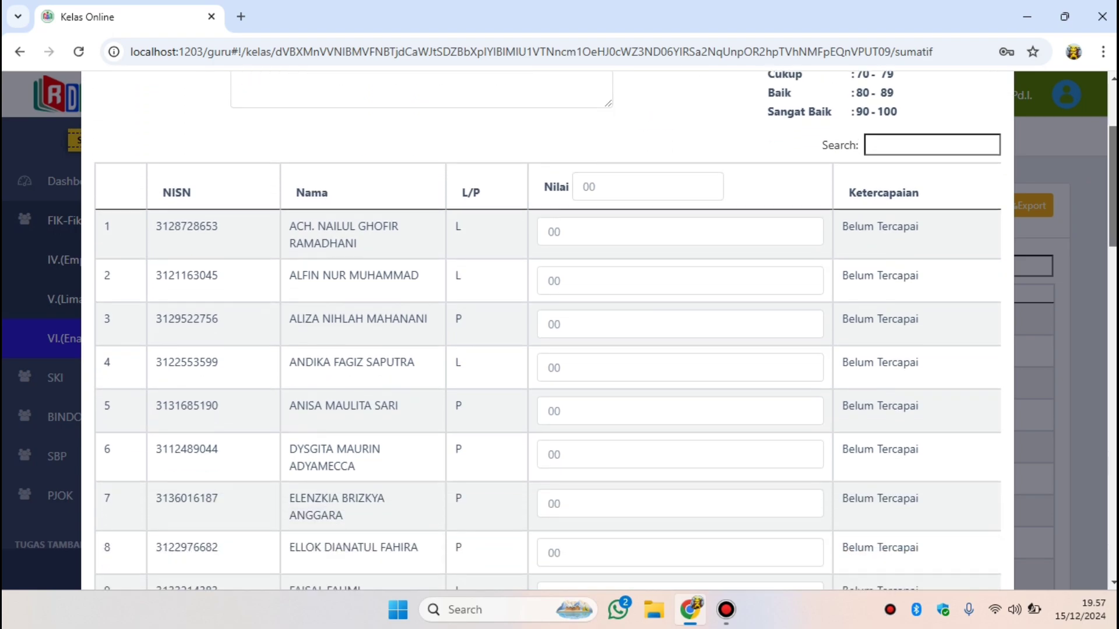
Step: Fill in the Sumatif scores of the class VI students, starting with 80, 70, 65, 70 and 90, and save the entry
{"action": "left_click", "coordinate": [560, 222]}
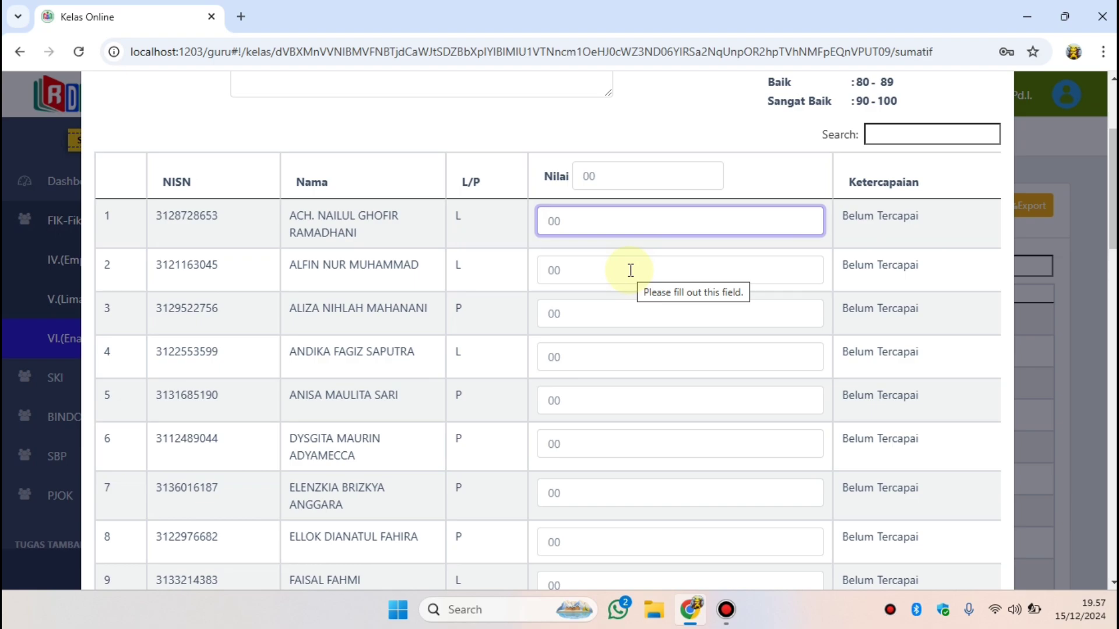
{"action": "type", "text": "80"}
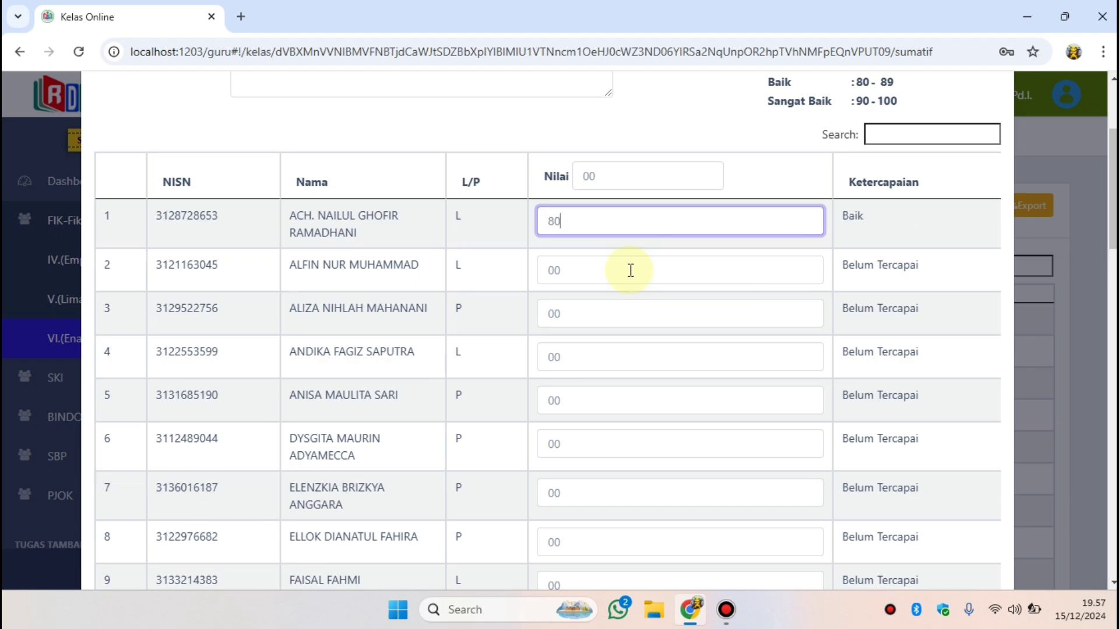
{"action": "left_click", "coordinate": [631, 271]}
{"action": "type", "text": "70"}
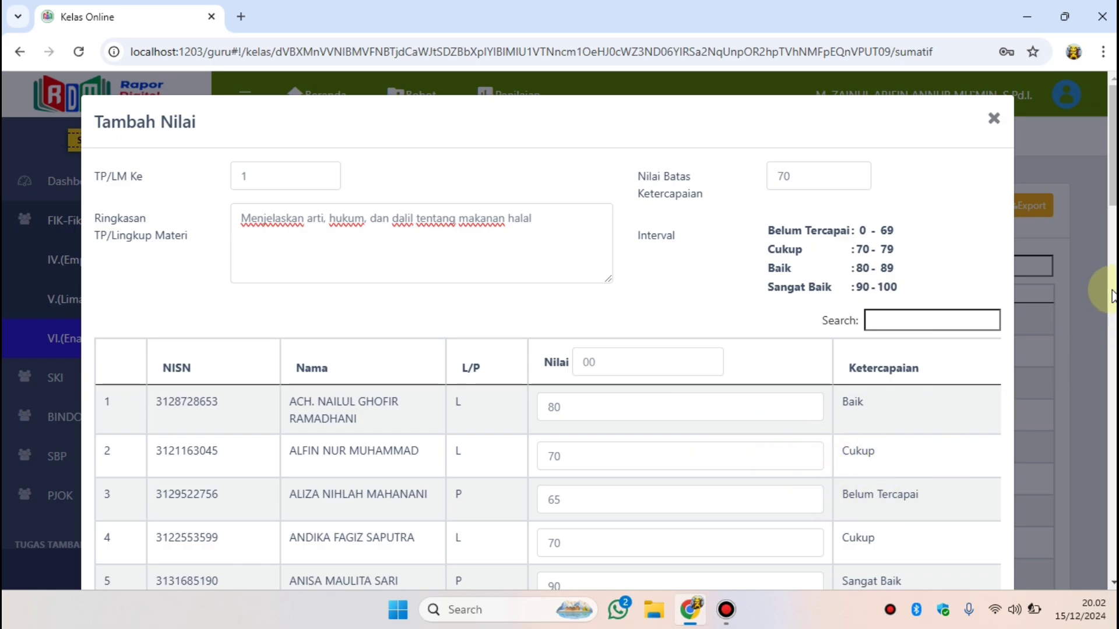
{"action": "left_click_drag", "start_coordinate": [1114, 169], "coordinate": [1114, 539]}
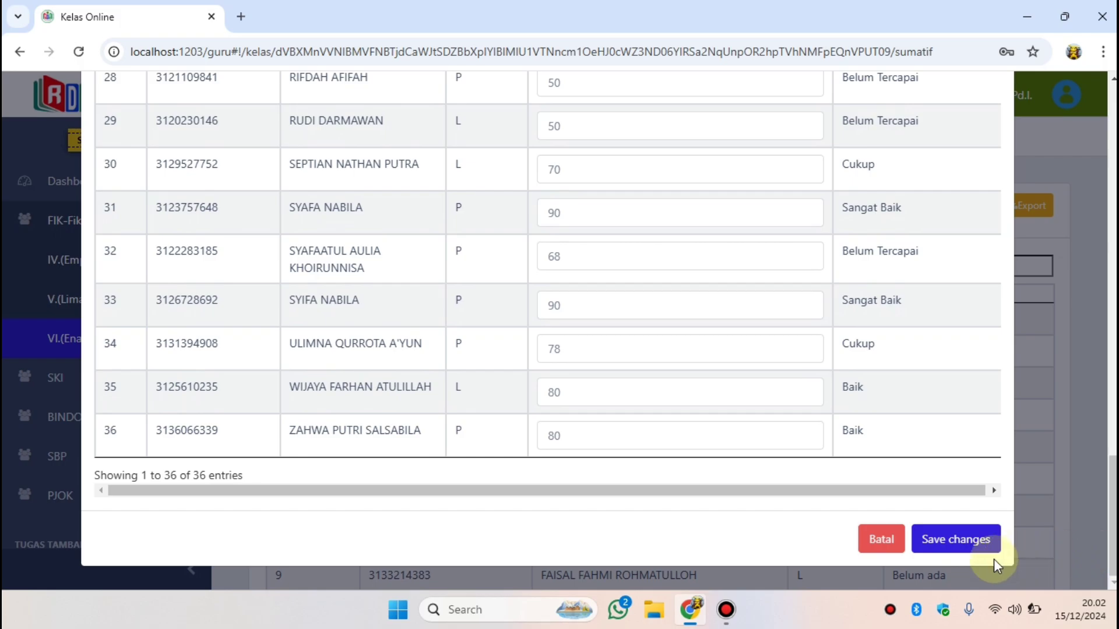
{"action": "left_click", "coordinate": [944, 547]}
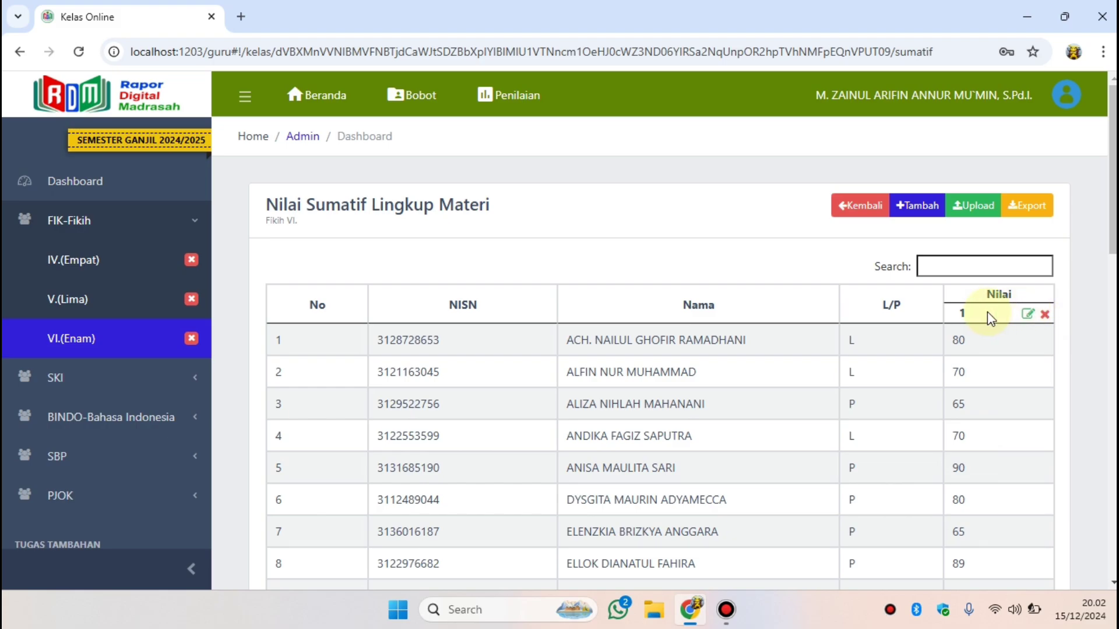
Step: Open the saved score column 1 in its edit form to review it, and close the form
{"action": "left_click", "coordinate": [1027, 316]}
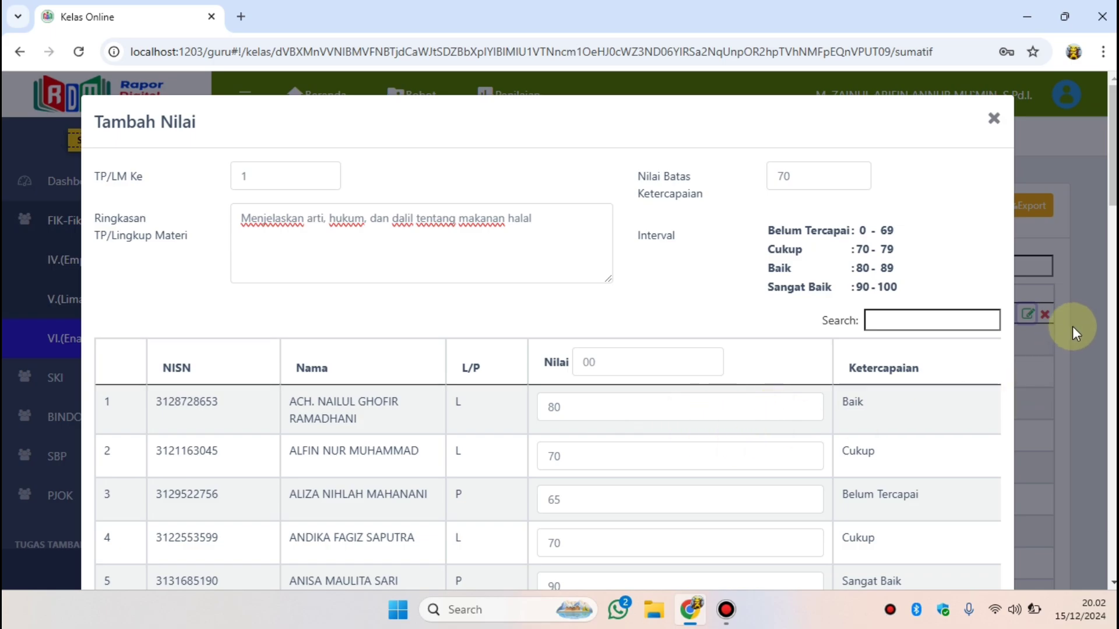
{"action": "left_click", "coordinate": [992, 118]}
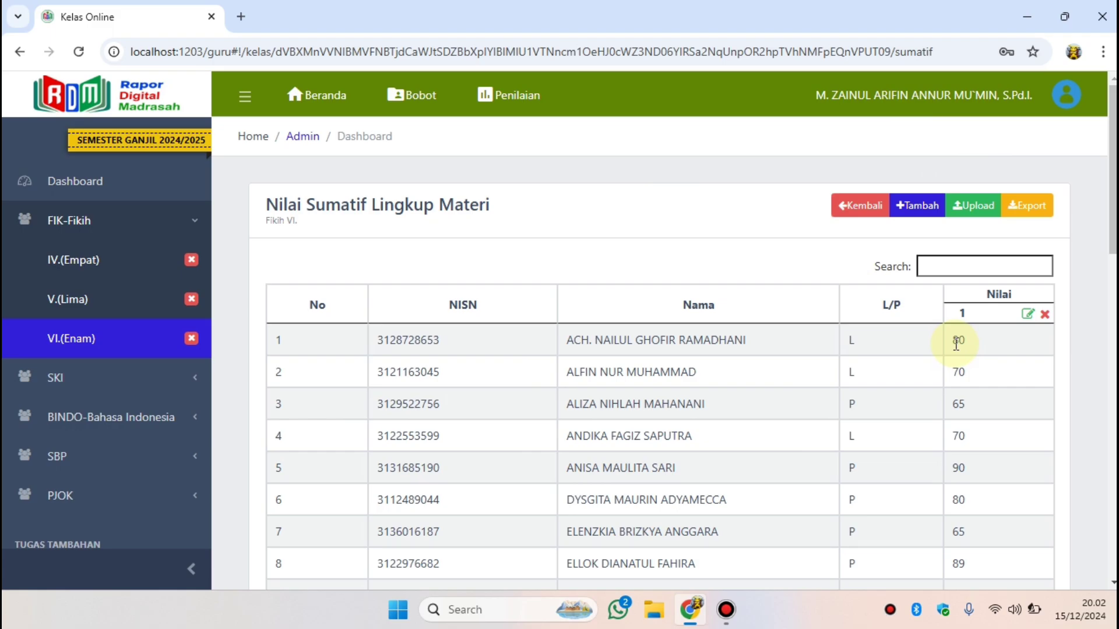
Step: Download the Excel template for uploading class VI Fikih Sumatif scores and open the downloaded file in Excel
{"action": "left_click", "coordinate": [968, 209]}
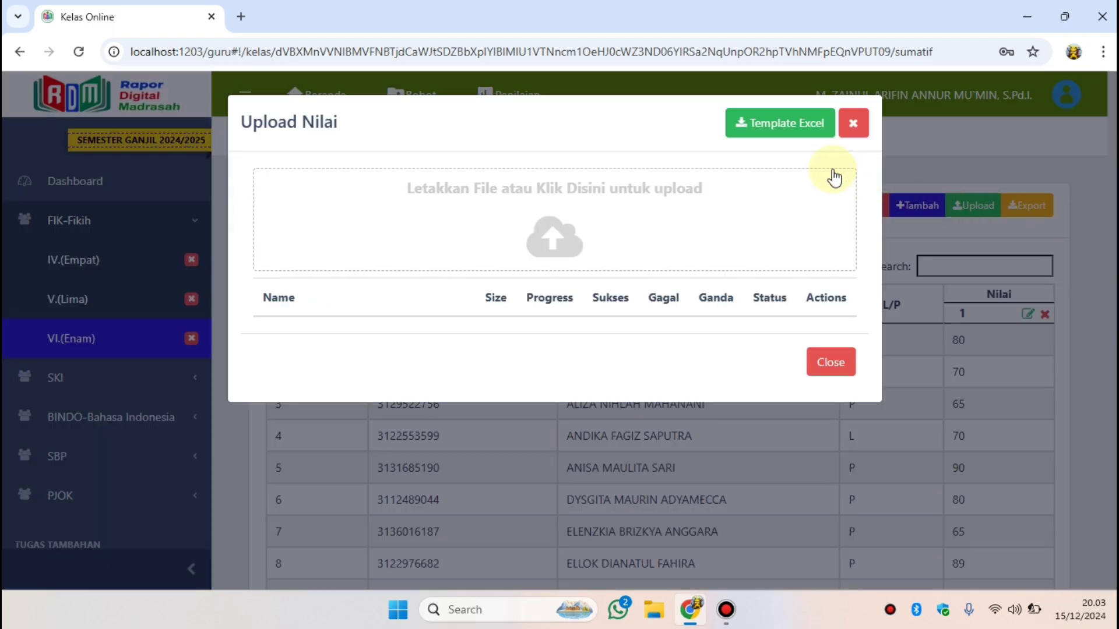
{"action": "left_click", "coordinate": [761, 127]}
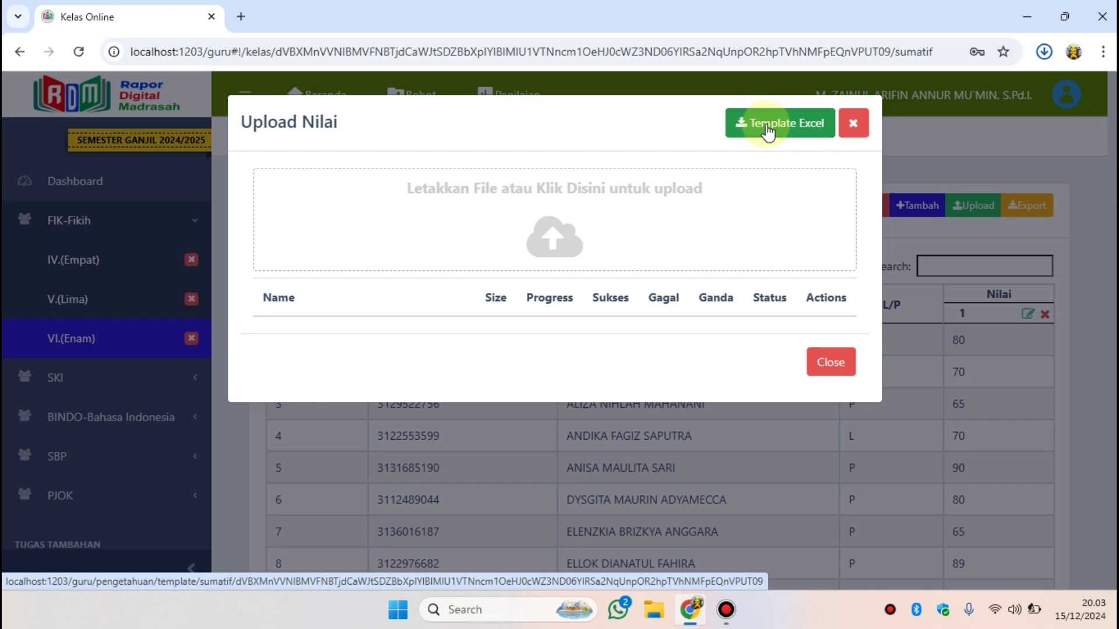
{"action": "left_click", "coordinate": [1044, 51]}
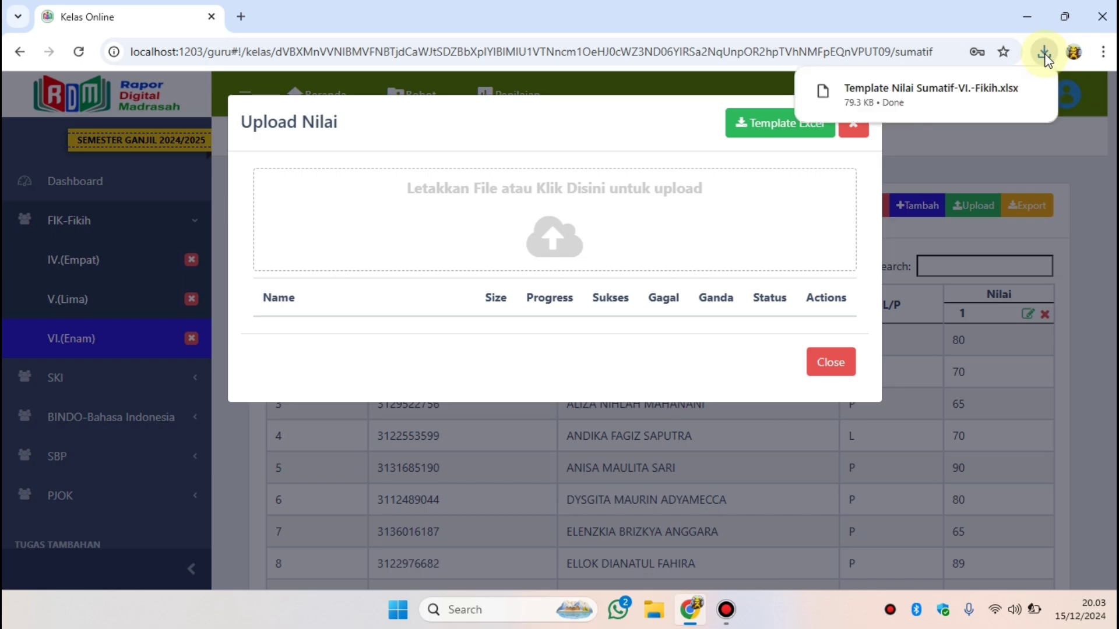
{"action": "left_click", "coordinate": [829, 386]}
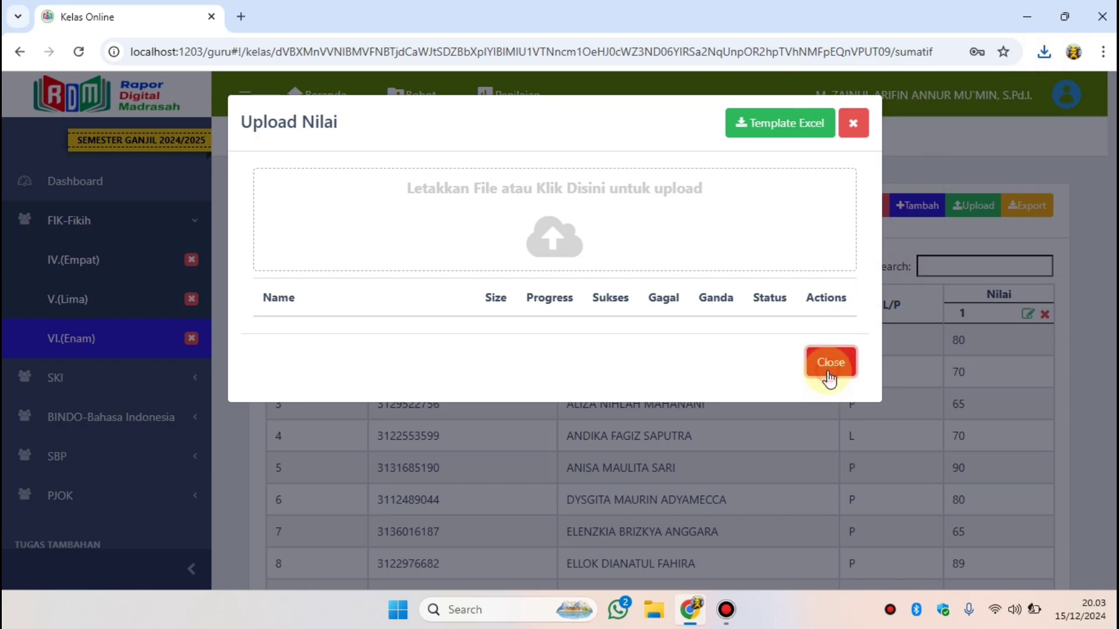
{"action": "left_click", "coordinate": [1044, 51]}
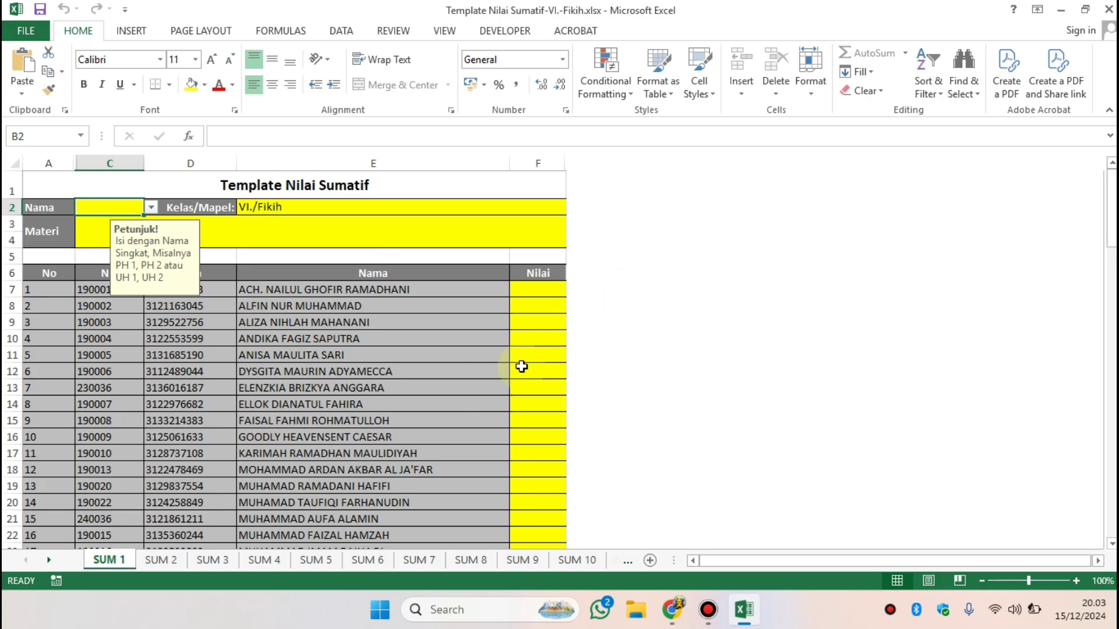
Step: Set the Nama field of the first template sheet to SUM 1
{"action": "left_click", "coordinate": [505, 300]}
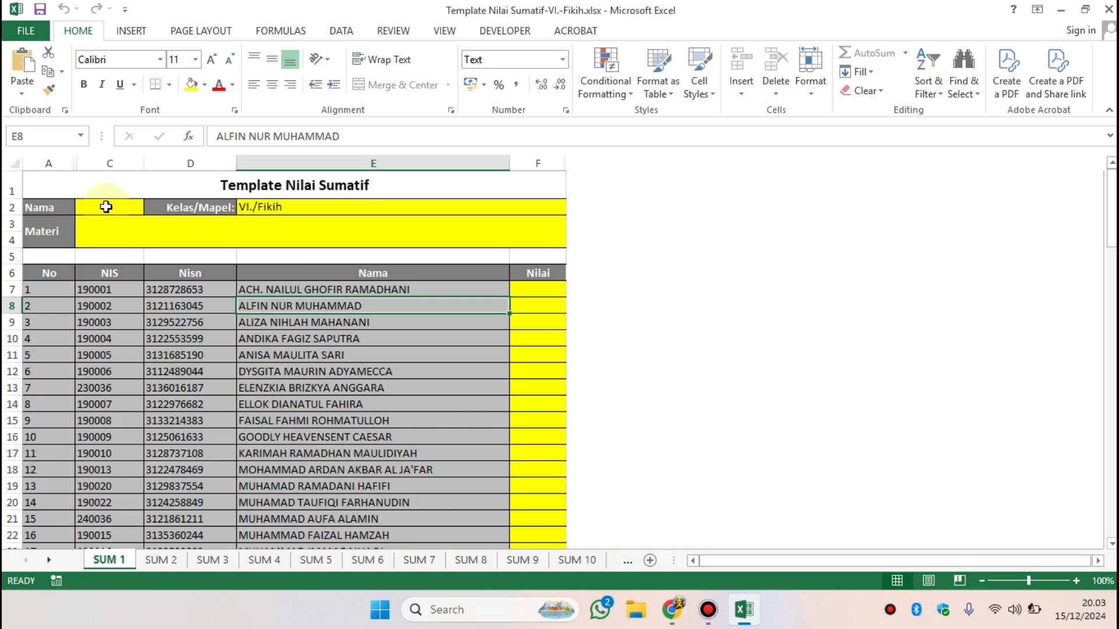
{"action": "left_click", "coordinate": [540, 288]}
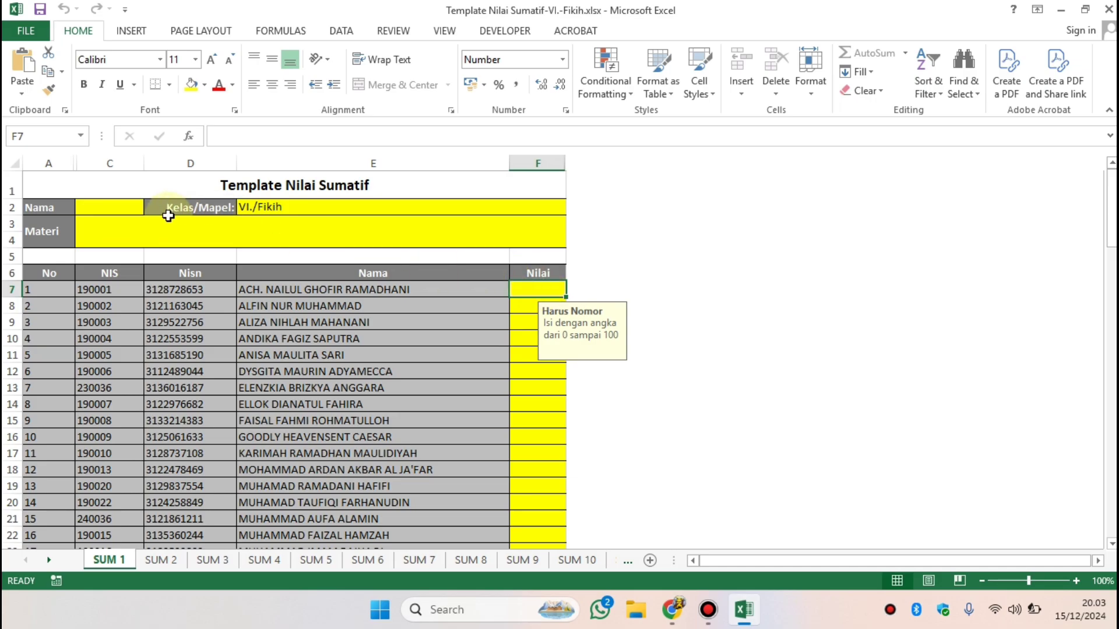
{"action": "left_click", "coordinate": [99, 208]}
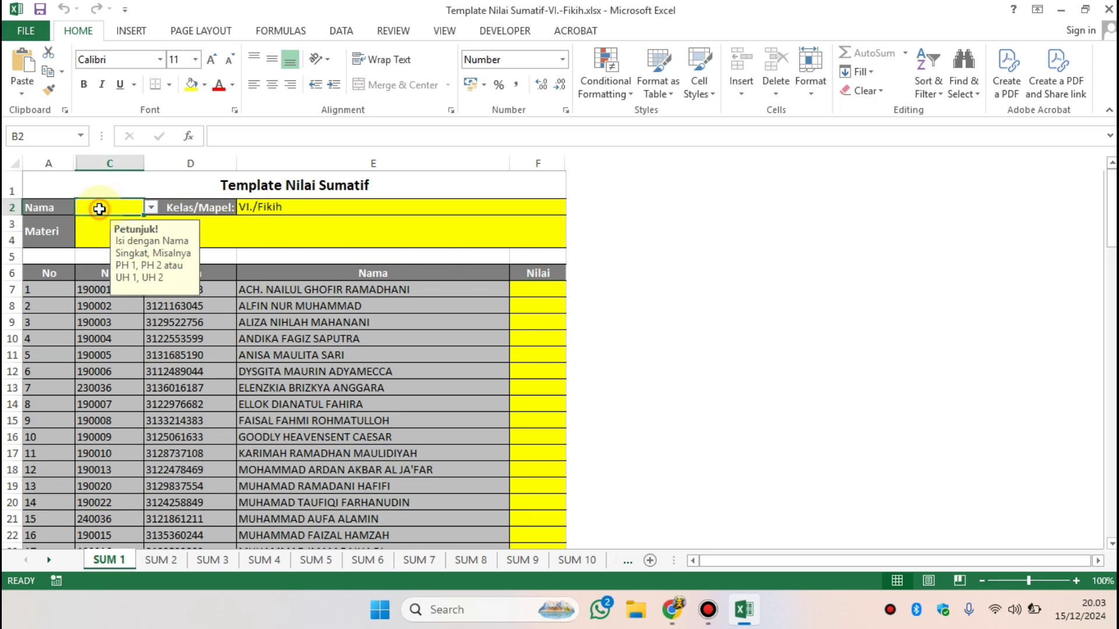
{"action": "left_click", "coordinate": [151, 208]}
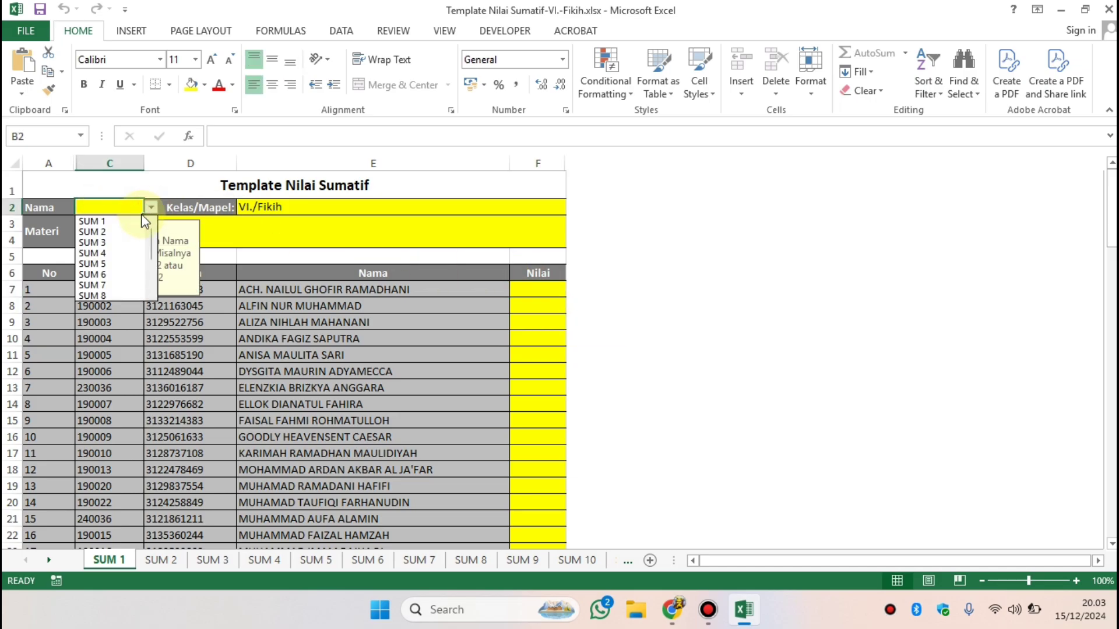
{"action": "left_click", "coordinate": [131, 222]}
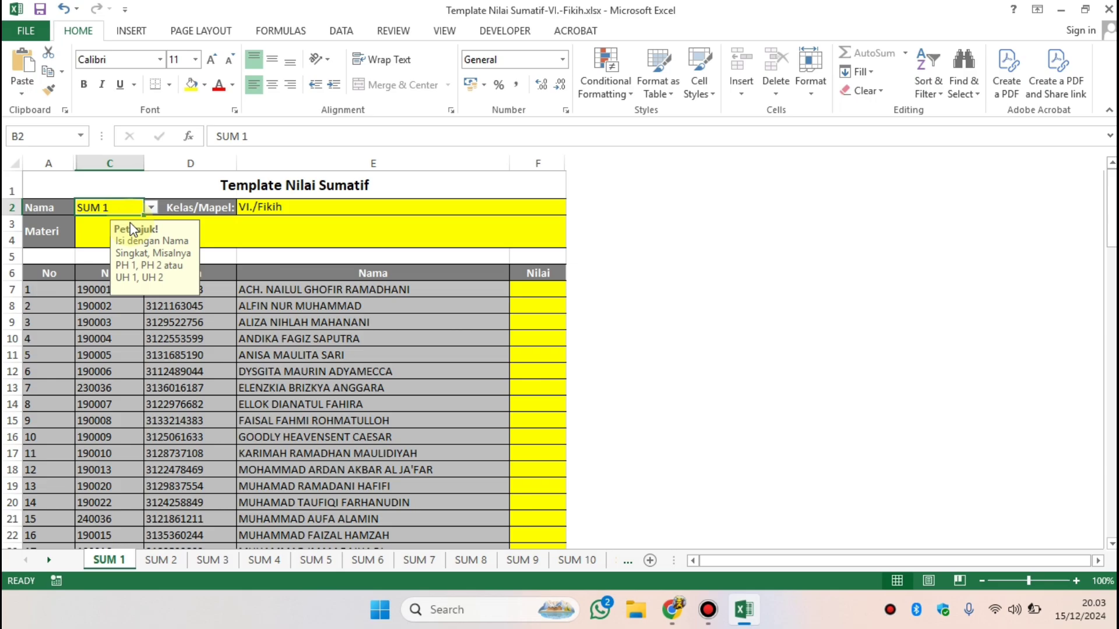
Step: Enter "Menjelaskan Pengertian Pinjam Meminjam" as the Materi of the SUM 1 sheet
{"action": "left_click", "coordinate": [87, 238]}
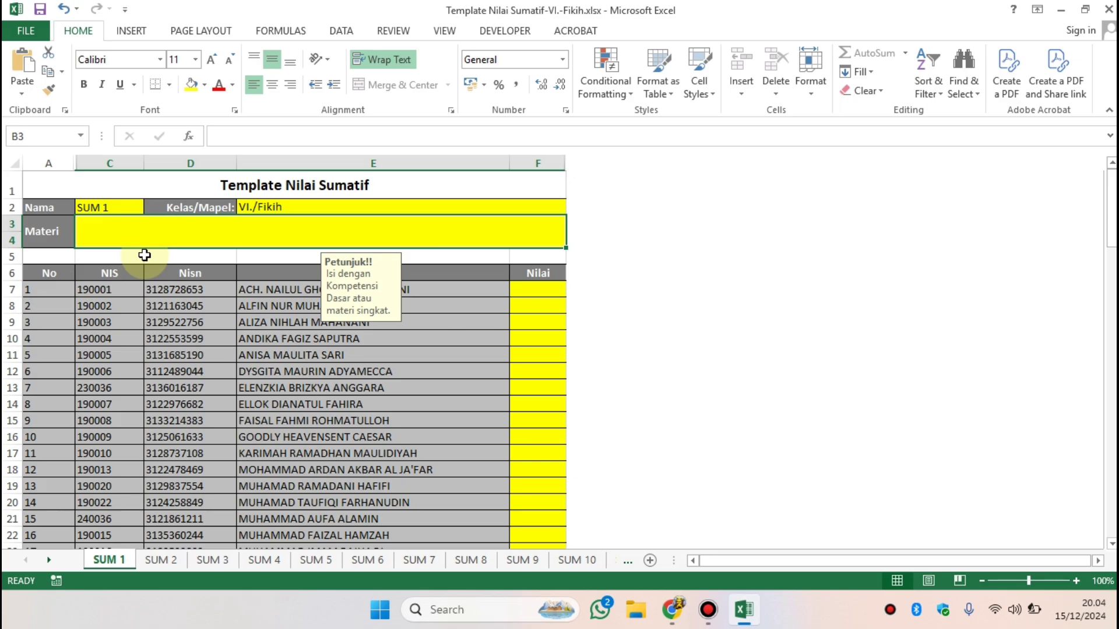
{"action": "type", "text": "Men"}
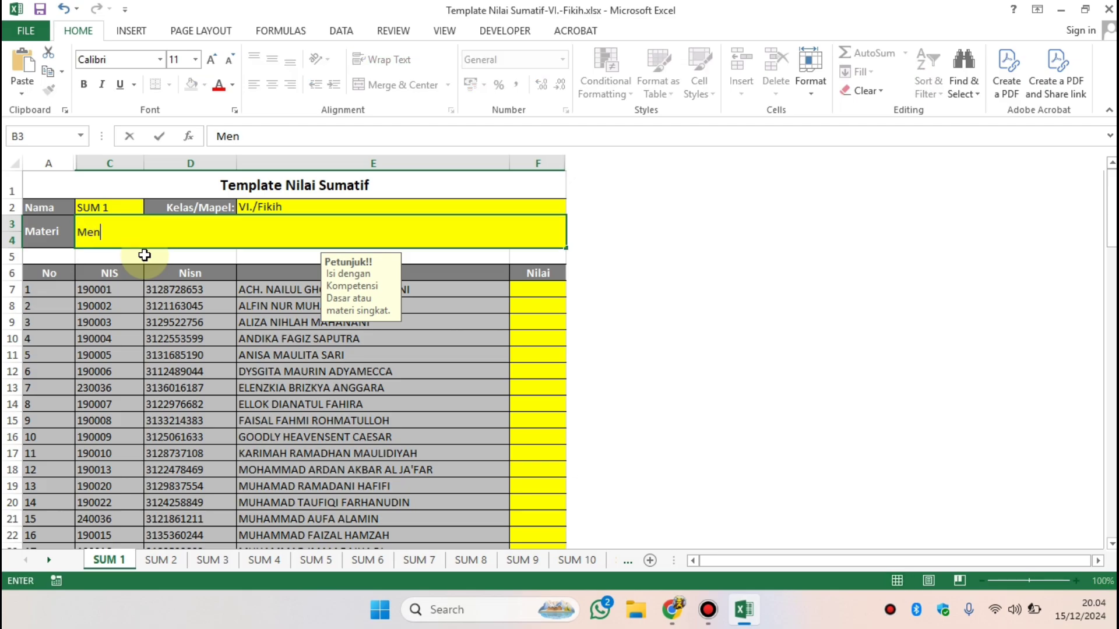
{"action": "type", "text": "jelaskan Pengertian "}
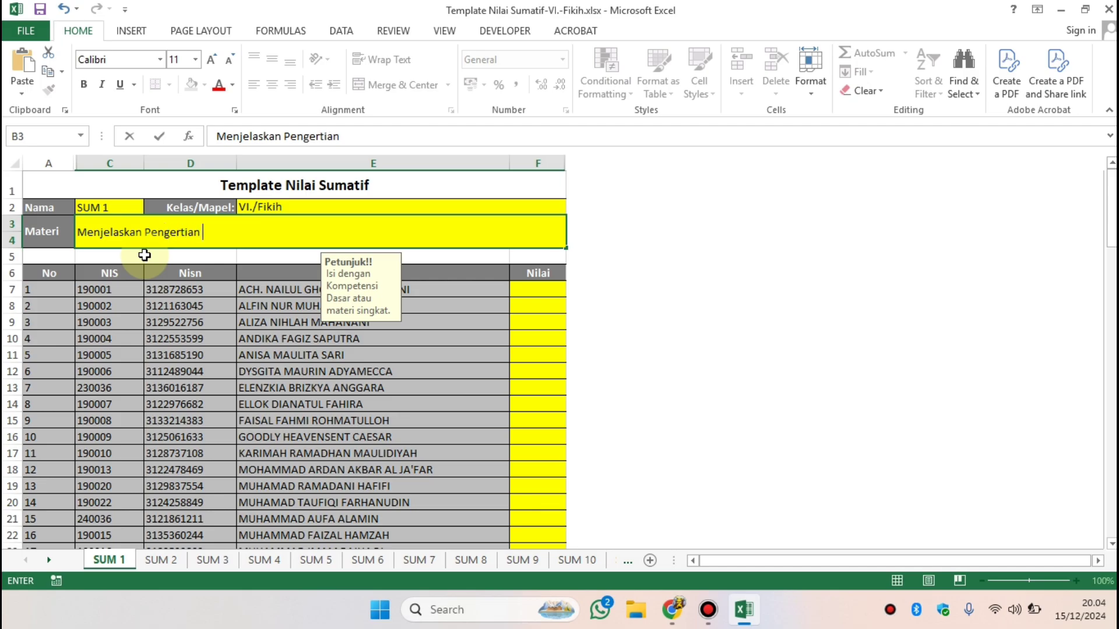
{"action": "type", "text": "Pinjam Meminjam"}
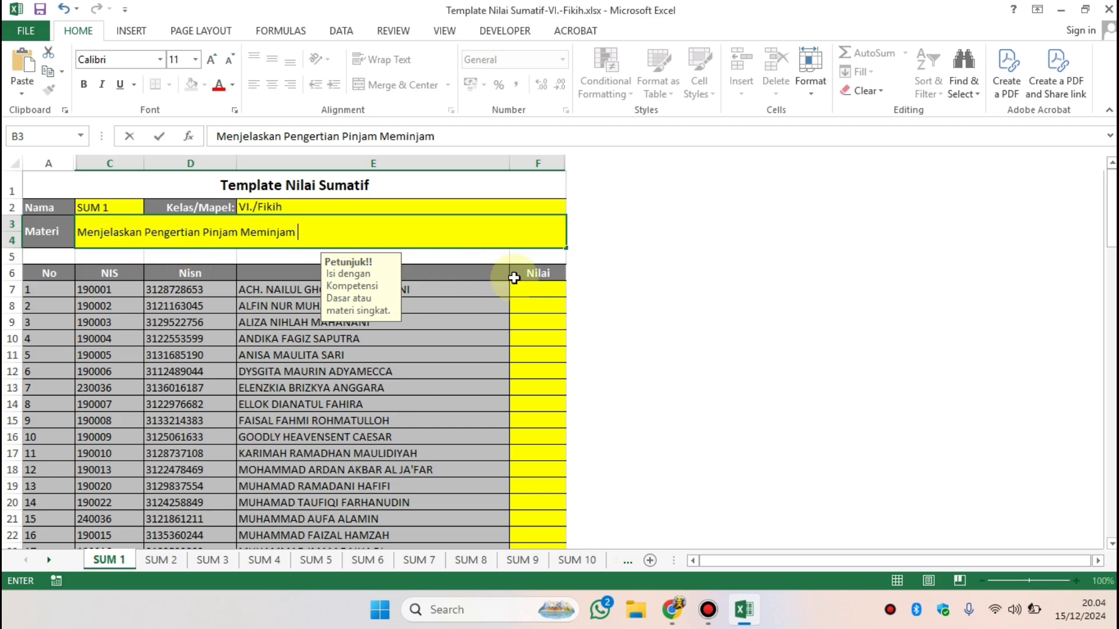
Step: Enter the Nilai scores 80, 78 and 75 for the first three students on the SUM 1 sheet
{"action": "left_click", "coordinate": [531, 294]}
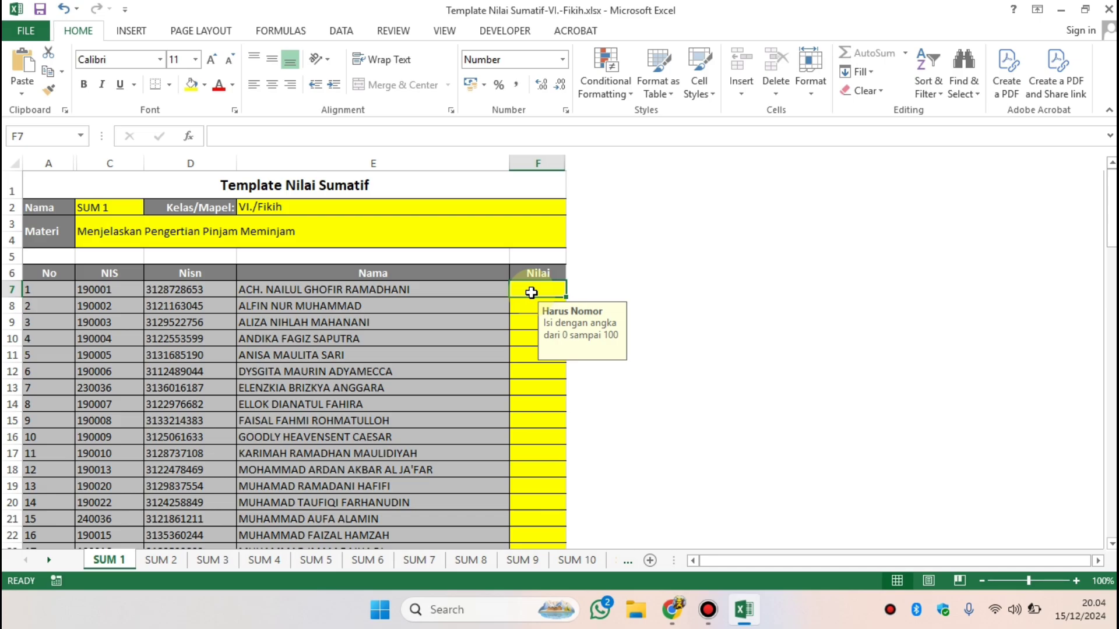
{"action": "type", "text": "80"}
{"action": "left_click", "coordinate": [518, 309]}
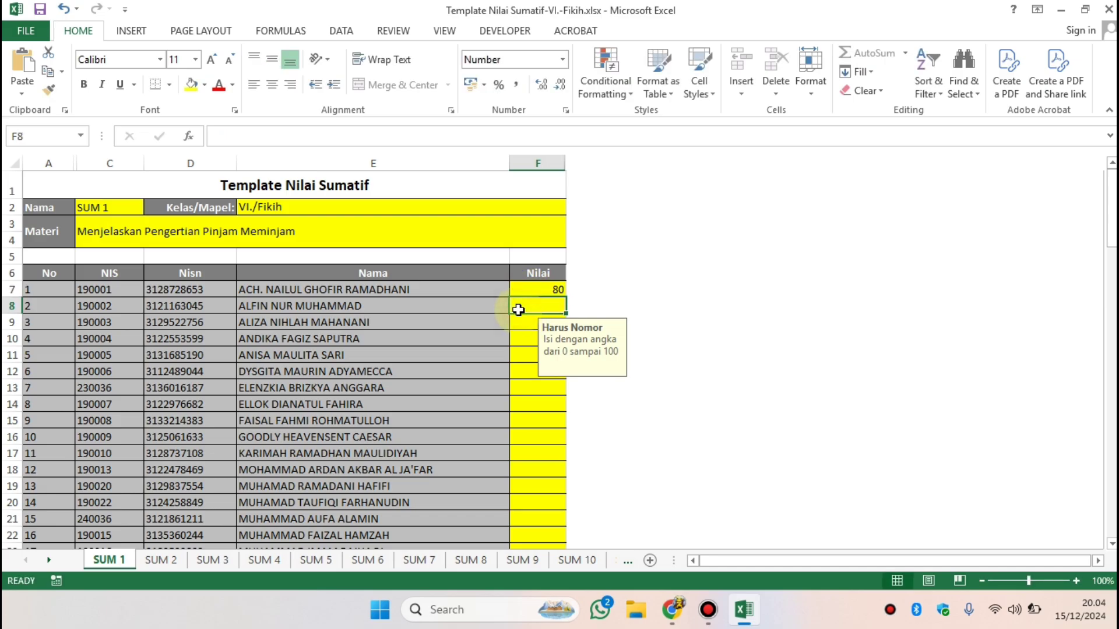
{"action": "type", "text": "78"}
{"action": "left_click", "coordinate": [524, 317]}
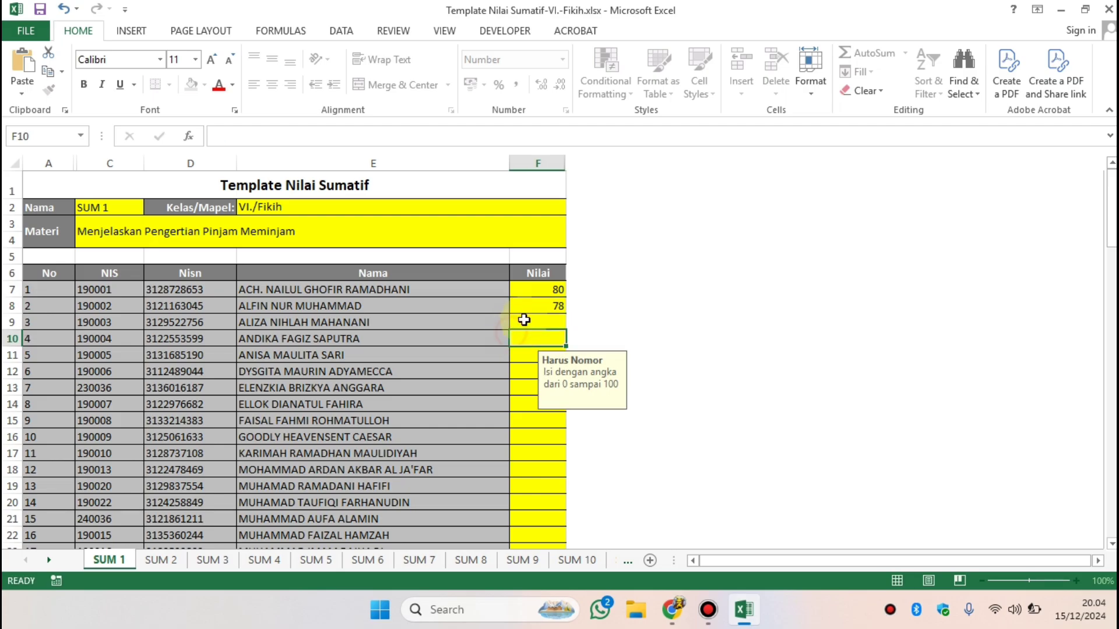
{"action": "type", "text": "75"}
{"action": "left_click", "coordinate": [518, 348]}
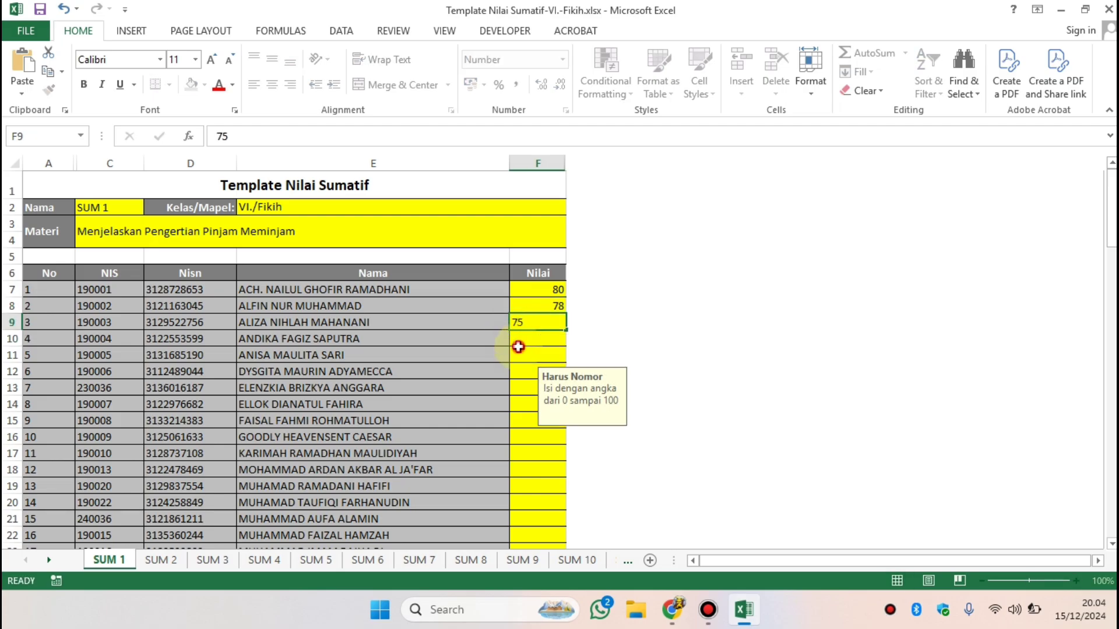
Step: Copy the first three students' scores into the Nilai cells of all remaining students, F10 to F42
{"action": "left_click", "coordinate": [551, 286]}
{"action": "left_click_drag", "start_coordinate": [550, 295], "coordinate": [547, 509]}
{"action": "key", "text": "ctrl+c"}
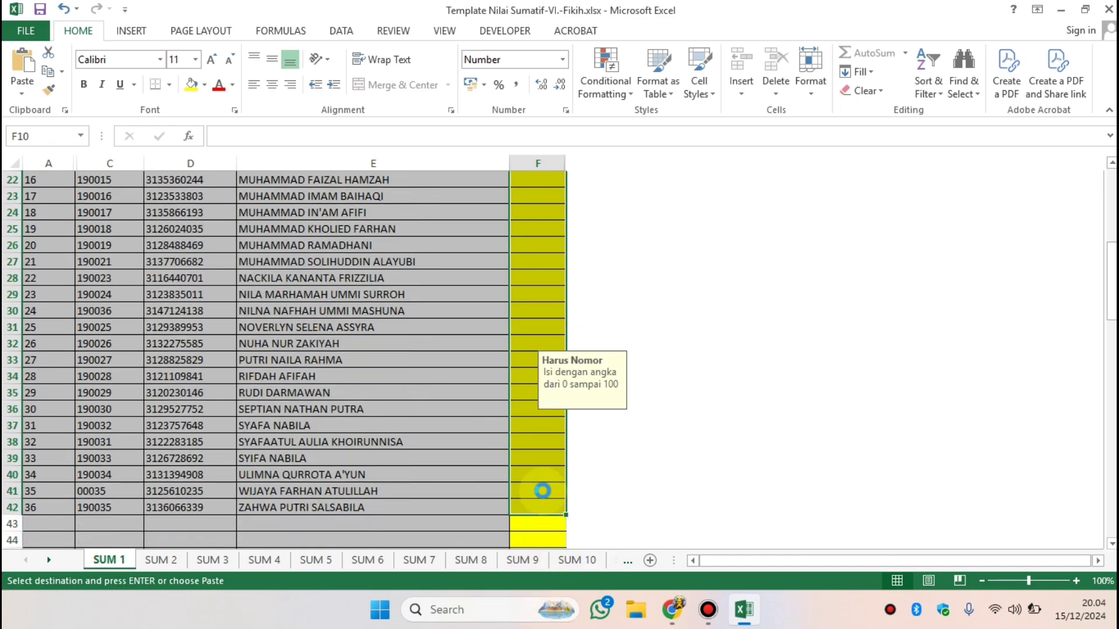
{"action": "key", "text": "ctrl+v"}
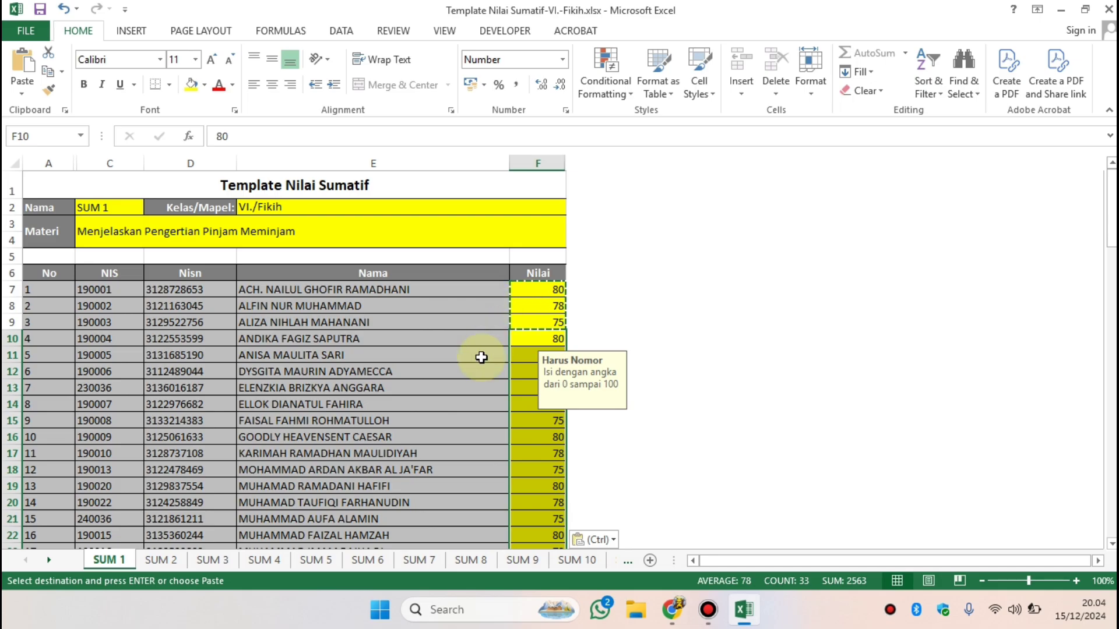
Step: Switch to the SUM 2 sheet and set its Nama field to SUM 2
{"action": "left_click", "coordinate": [169, 567]}
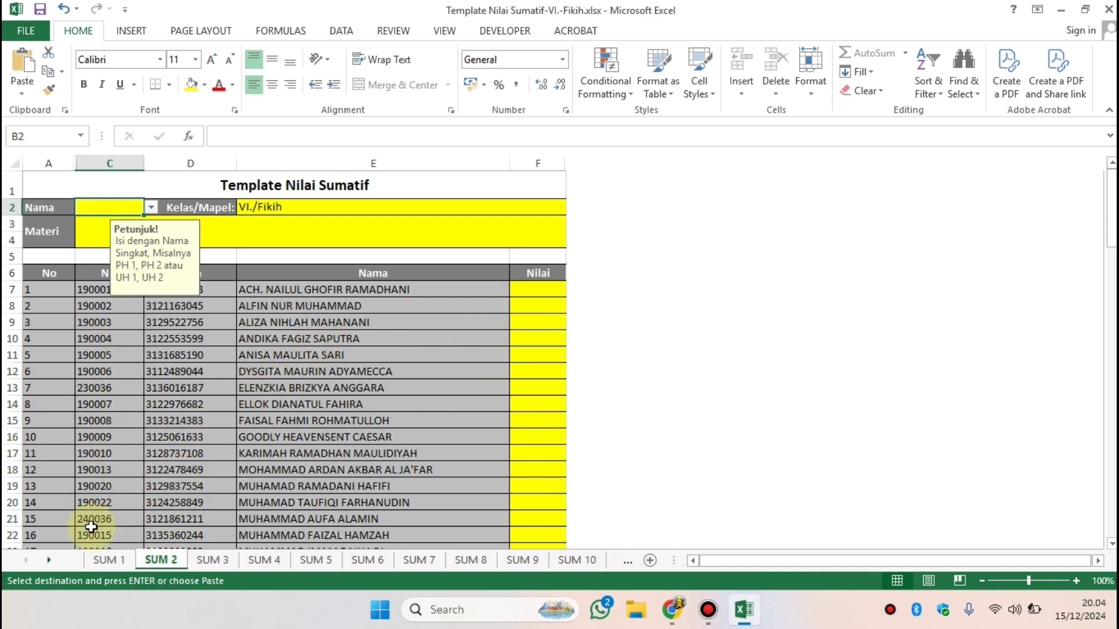
{"action": "left_click", "coordinate": [114, 561]}
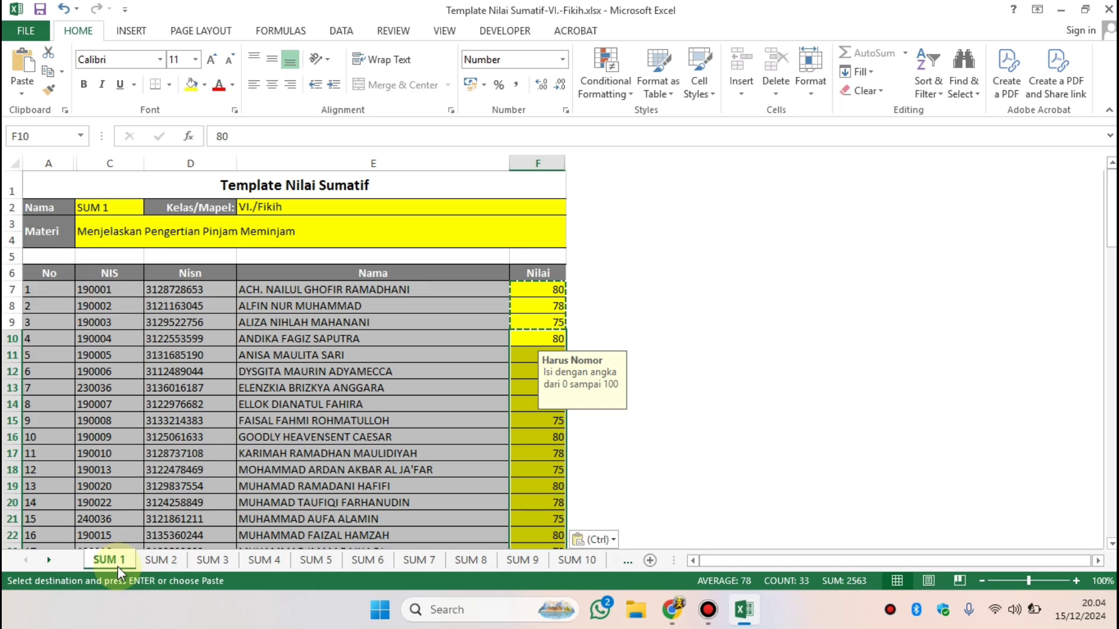
{"action": "left_click", "coordinate": [157, 561]}
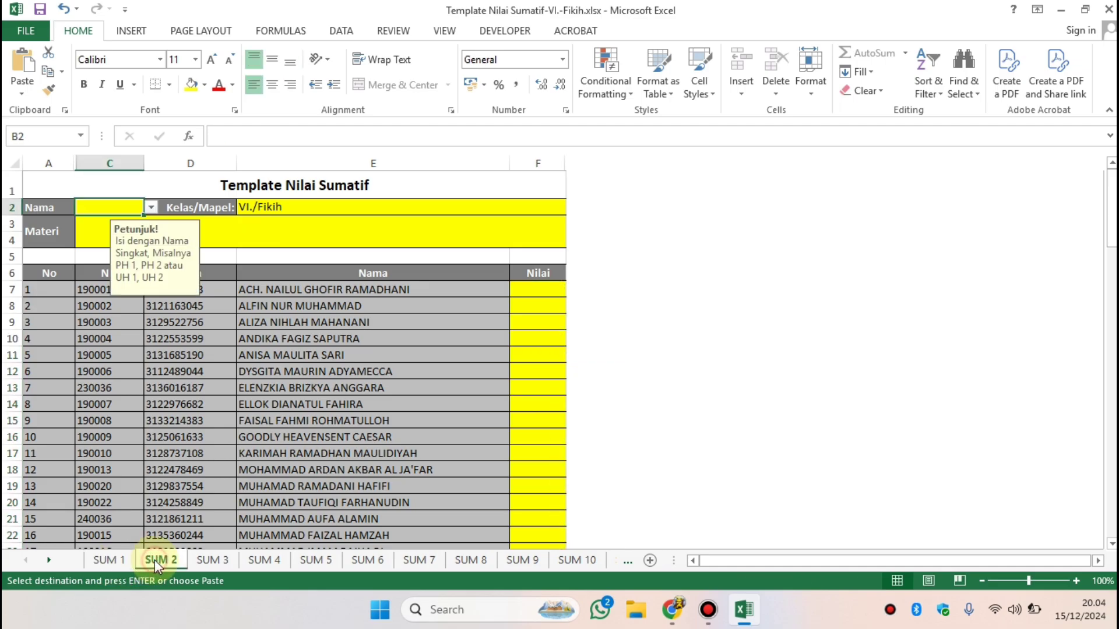
{"action": "left_click", "coordinate": [151, 207]}
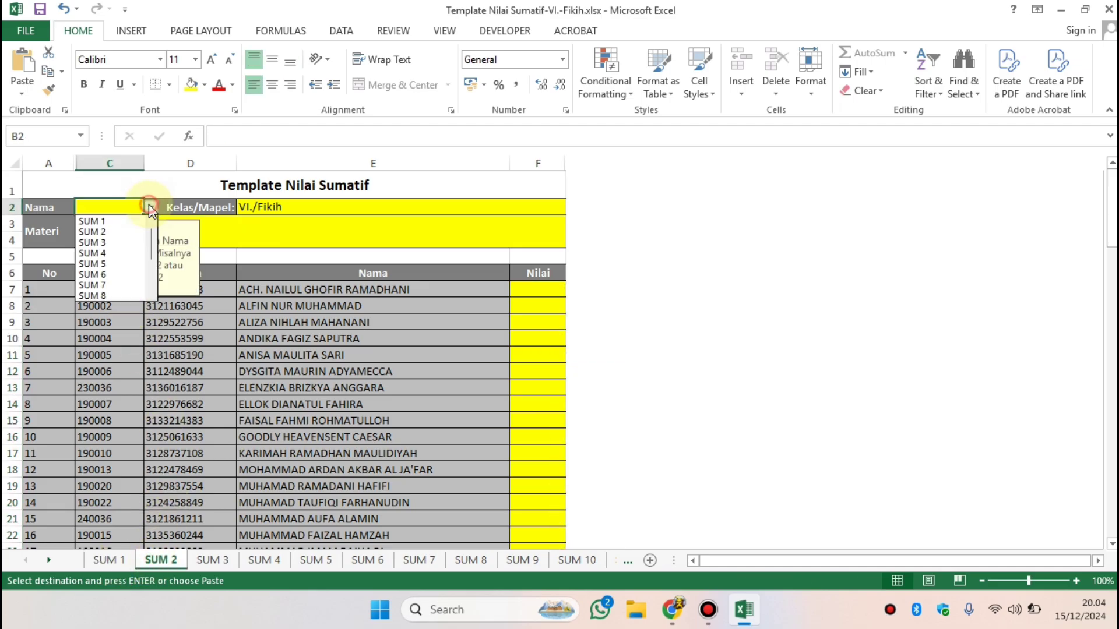
{"action": "left_click", "coordinate": [116, 232]}
Step: Choose SUM 2 as the Nama and enter "Menyebutkan syarat dan rukun pinjam meminjam" as the Materi of the SUM 2 sheet
{"action": "left_click", "coordinate": [92, 227]}
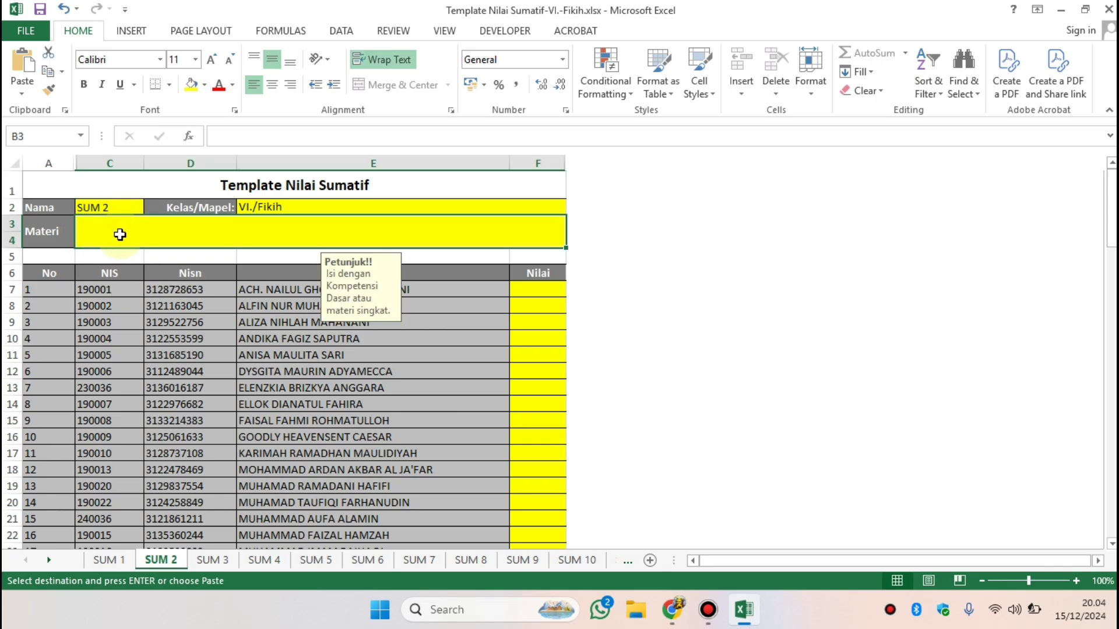
{"action": "type", "text": "Men"}
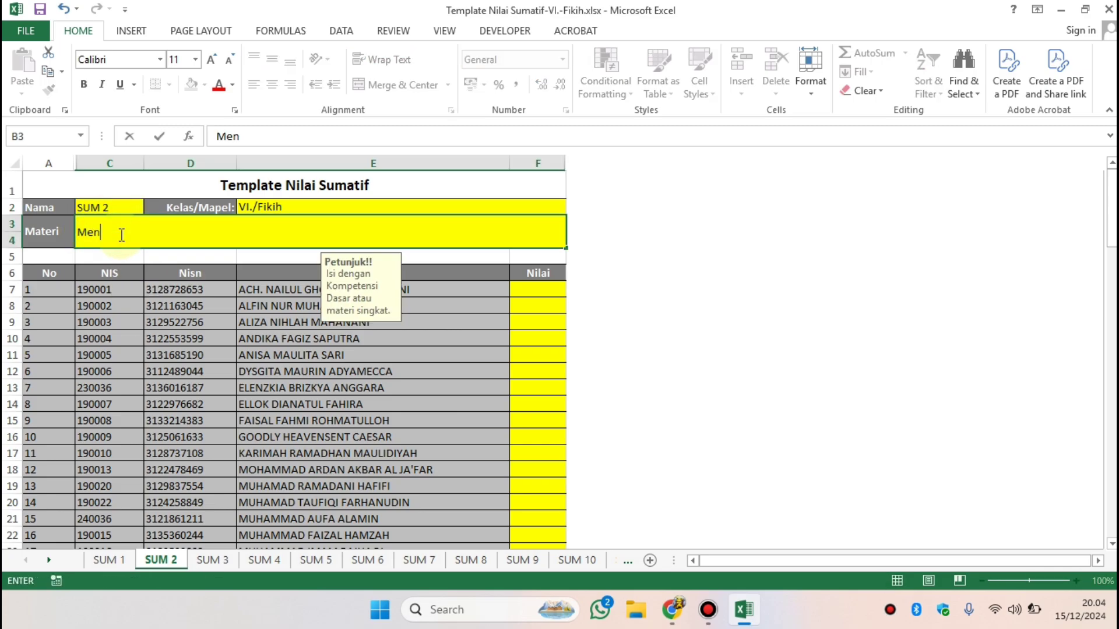
{"action": "type", "text": "yebutkan s"}
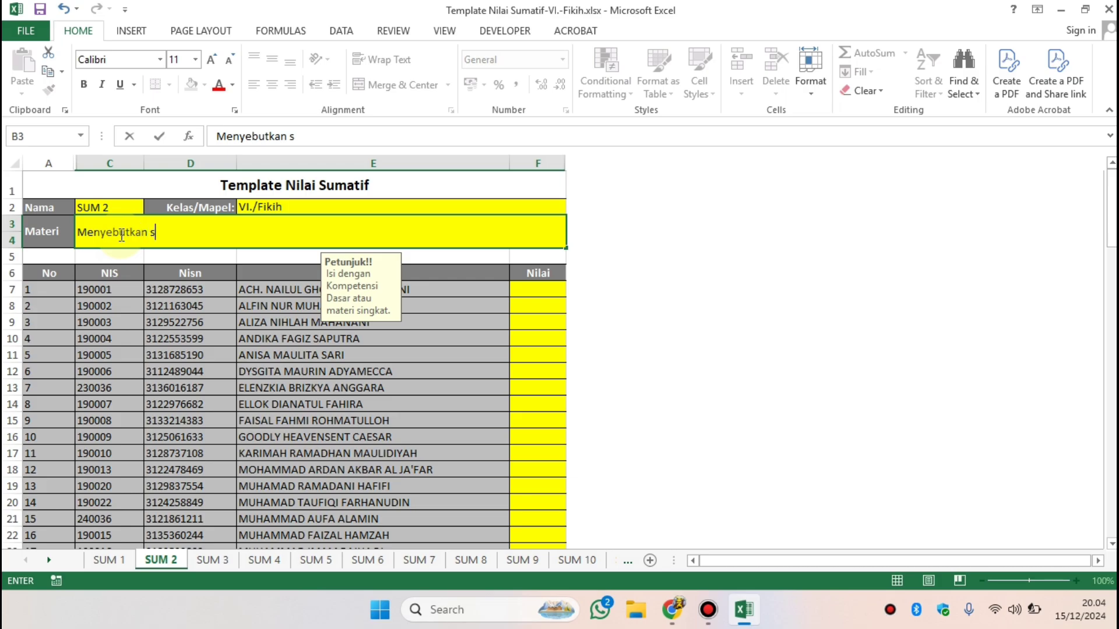
{"action": "type", "text": "y"}
{"action": "type", "text": "arat dan "}
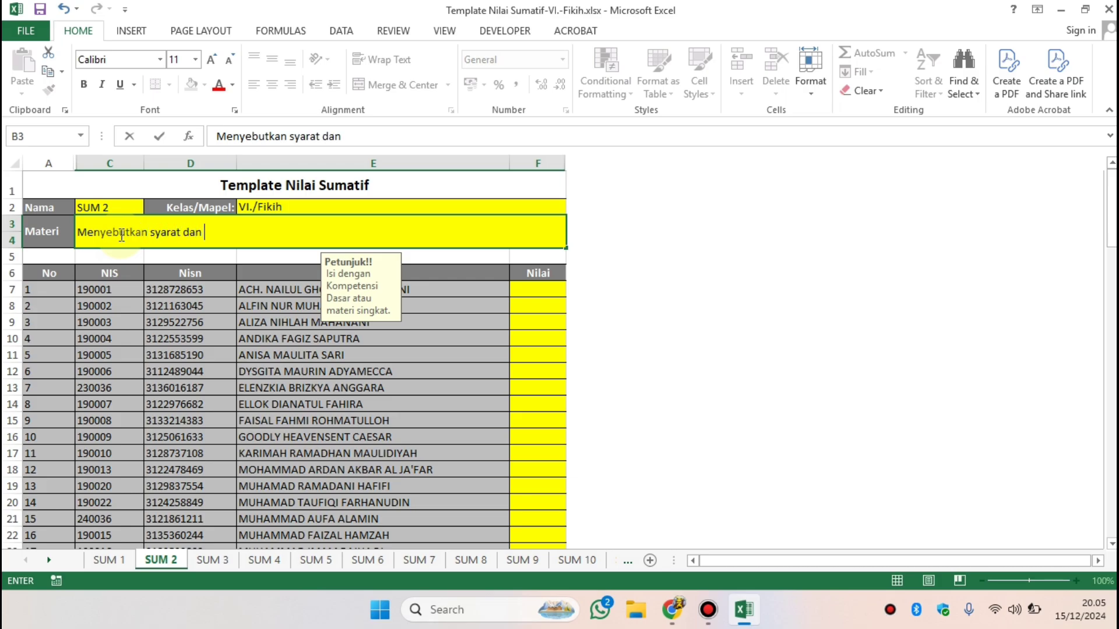
{"action": "type", "text": "rukun pinjam memi"}
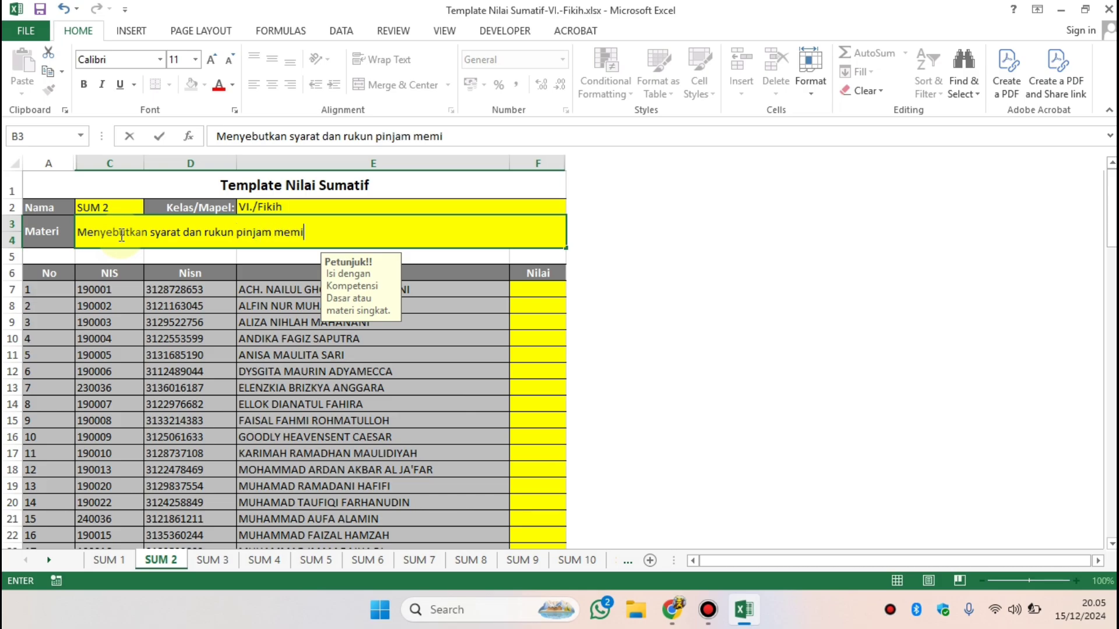
{"action": "type", "text": "njam"}
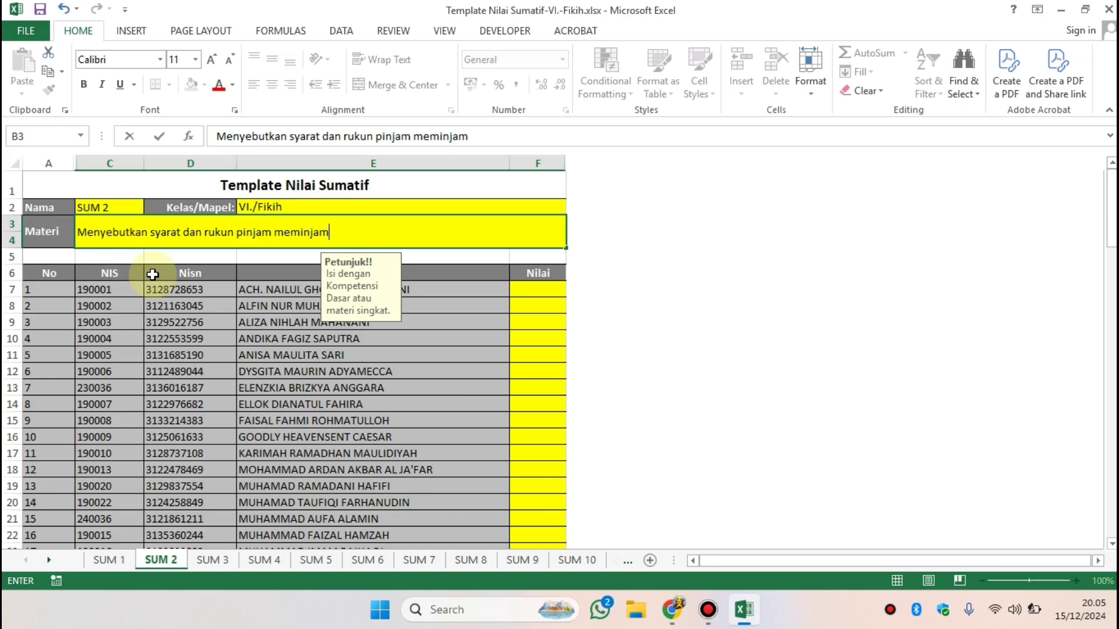
Step: Enter Nilai scores 80 and 79 for the first two students on SUM 2 and copy them to all remaining students, F9 to F42
{"action": "left_click", "coordinate": [523, 287]}
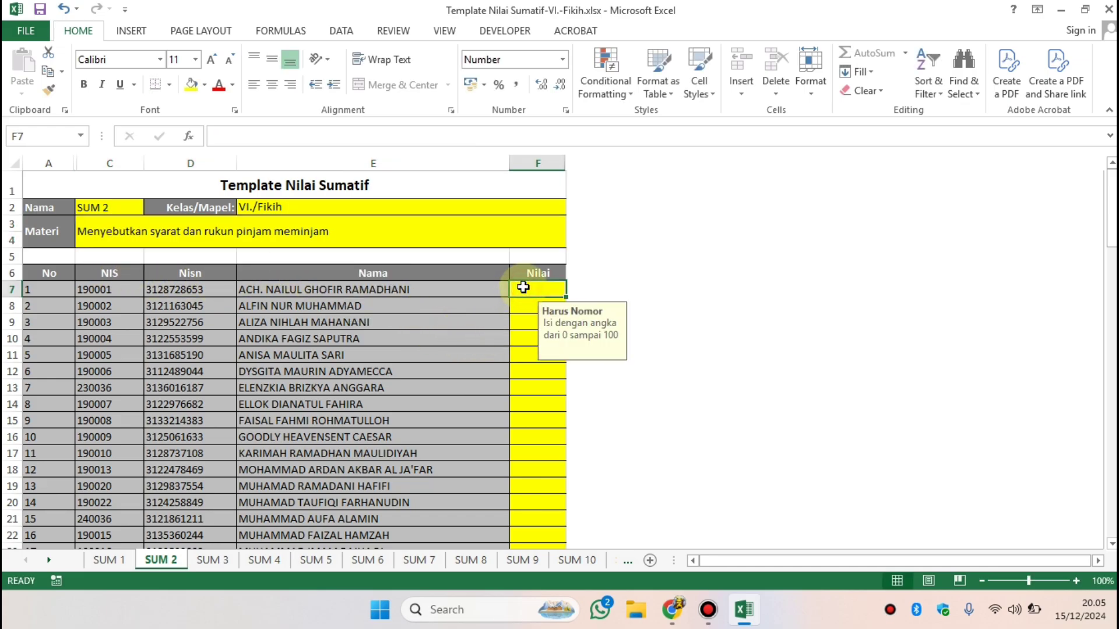
{"action": "type", "text": "80"}
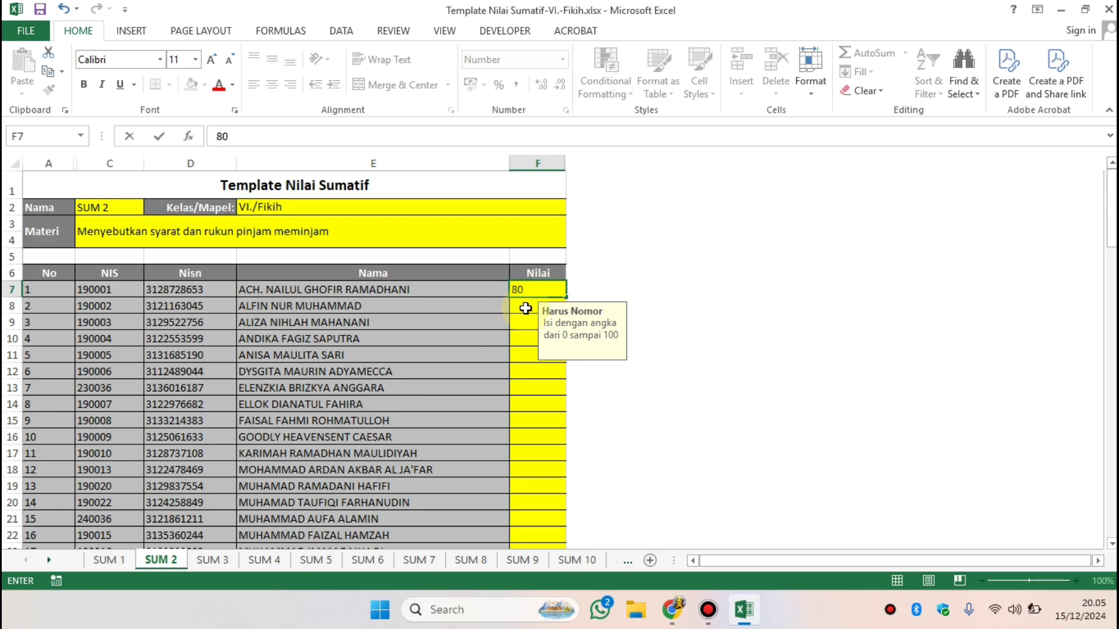
{"action": "left_click", "coordinate": [525, 304]}
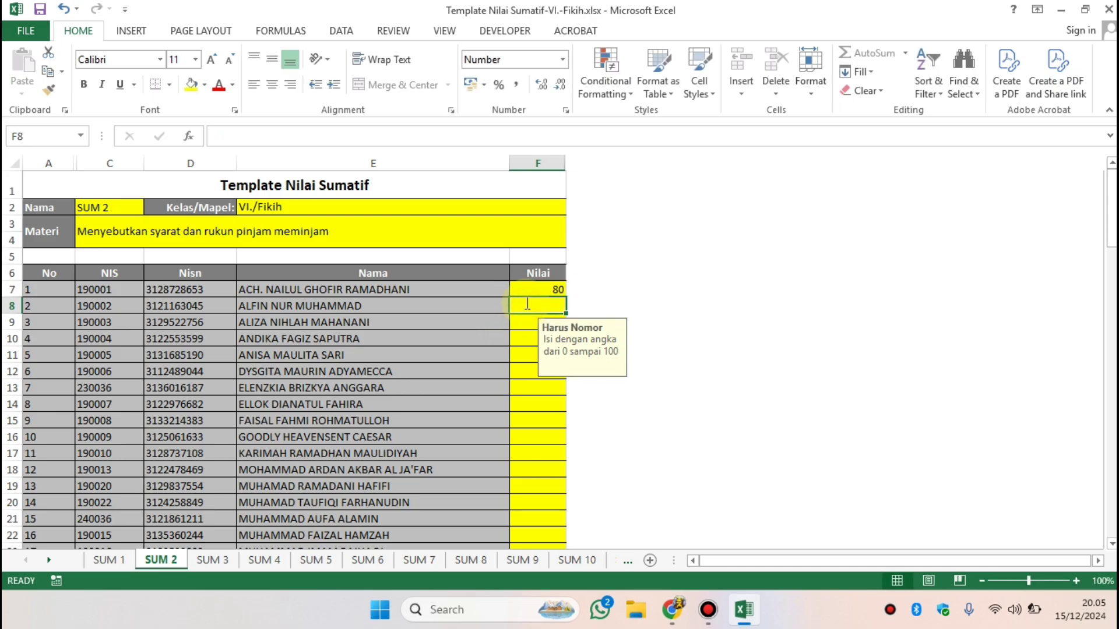
{"action": "left_click", "coordinate": [528, 291]}
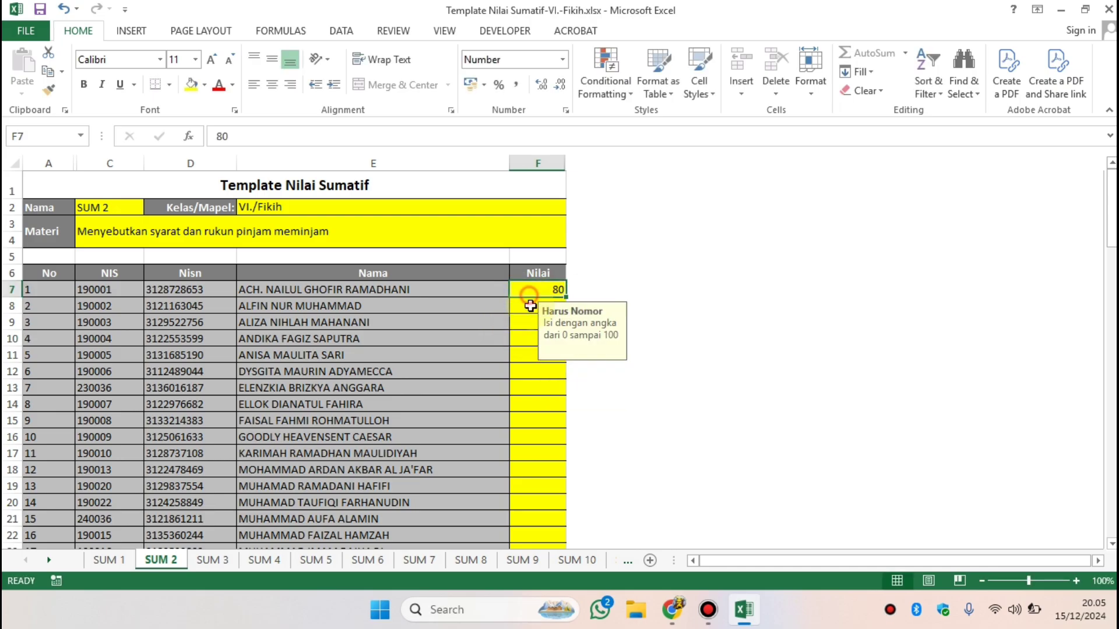
{"action": "left_click_drag", "start_coordinate": [531, 305], "coordinate": [546, 507]}
{"action": "key", "text": "ctrl+c"}
{"action": "key", "text": "ctrl+v"}
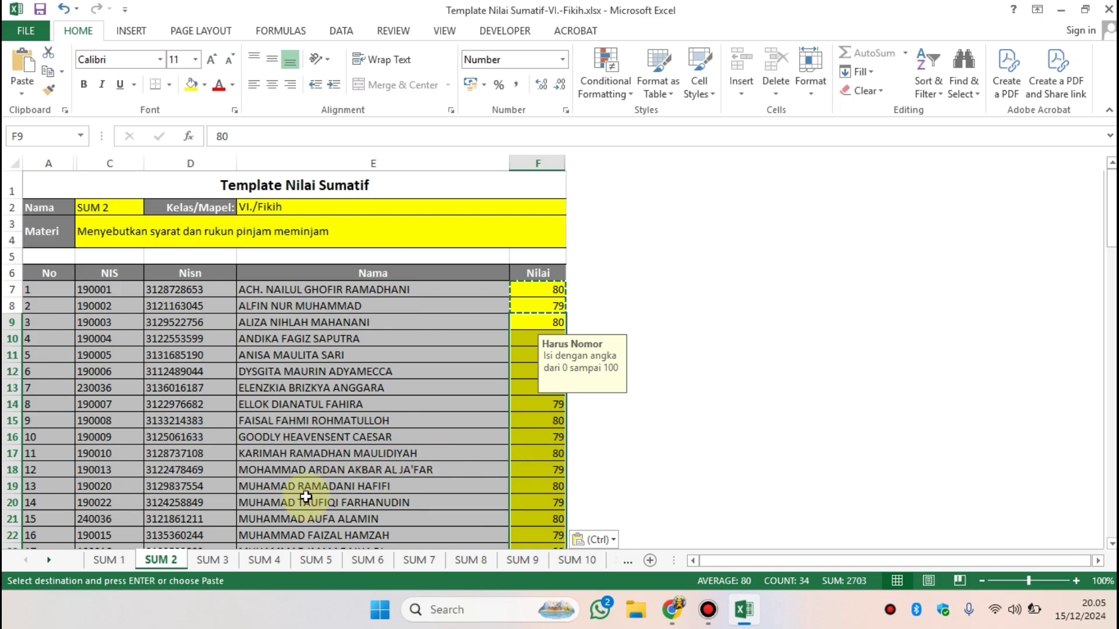
Step: Switch to the SUM 3 sheet and set its Nama field to SUM 3
{"action": "left_click", "coordinate": [225, 558]}
{"action": "left_click", "coordinate": [150, 208]}
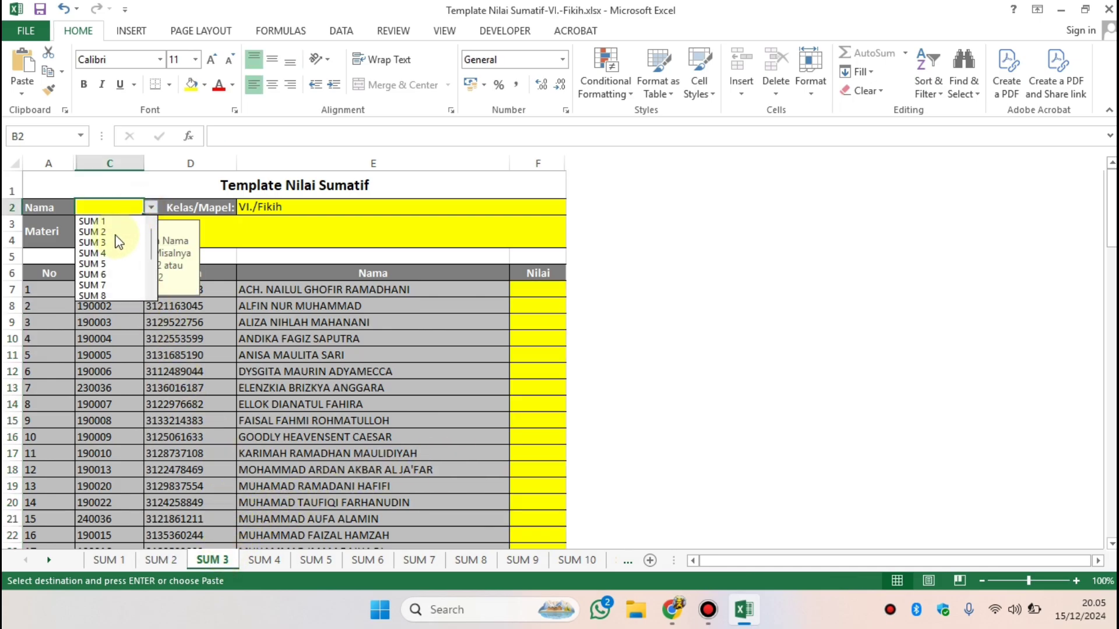
{"action": "left_click", "coordinate": [94, 232]}
Step: Enter "Menjelaskan hak dan kewajiban dalam pinjma meminjam" as the Materi of the SUM 3 sheet
{"action": "left_click", "coordinate": [95, 231]}
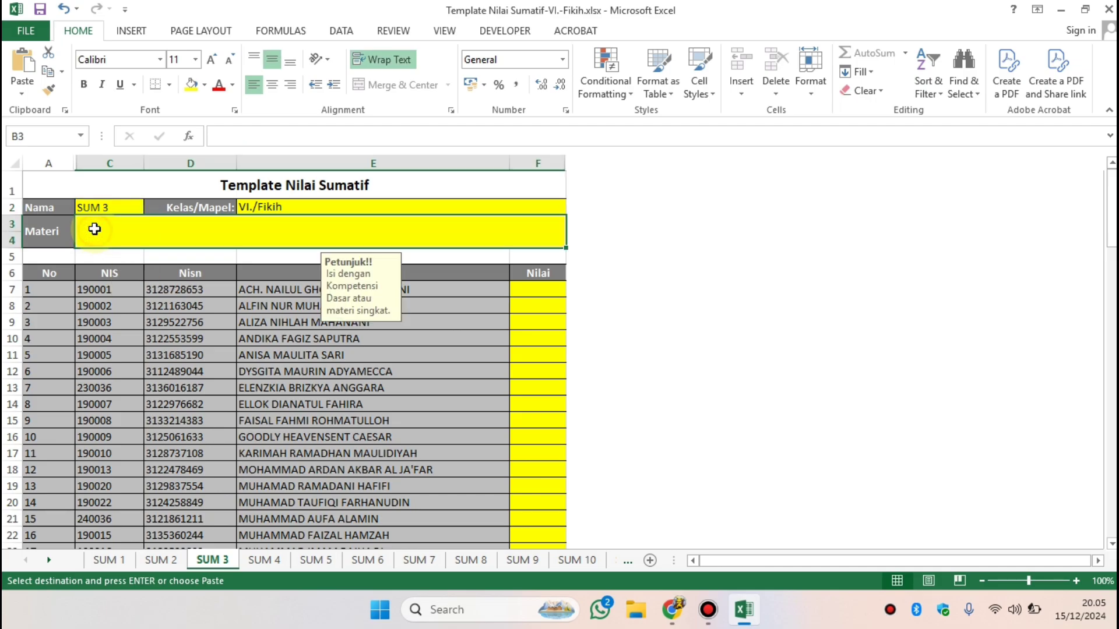
{"action": "type", "text": "Menjelask"}
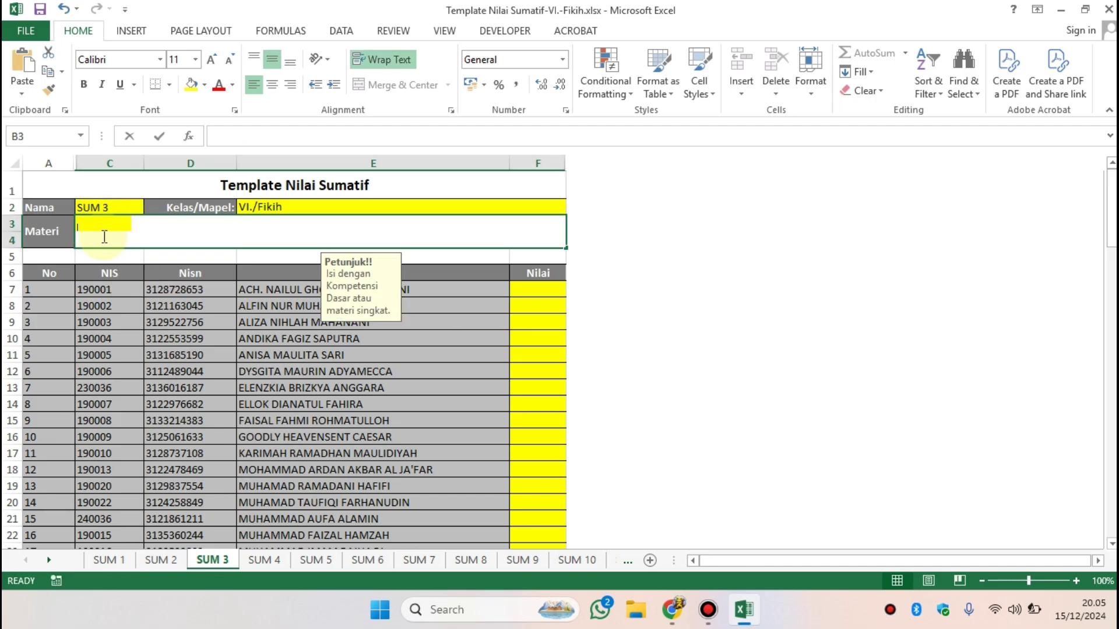
{"action": "type", "text": "an "}
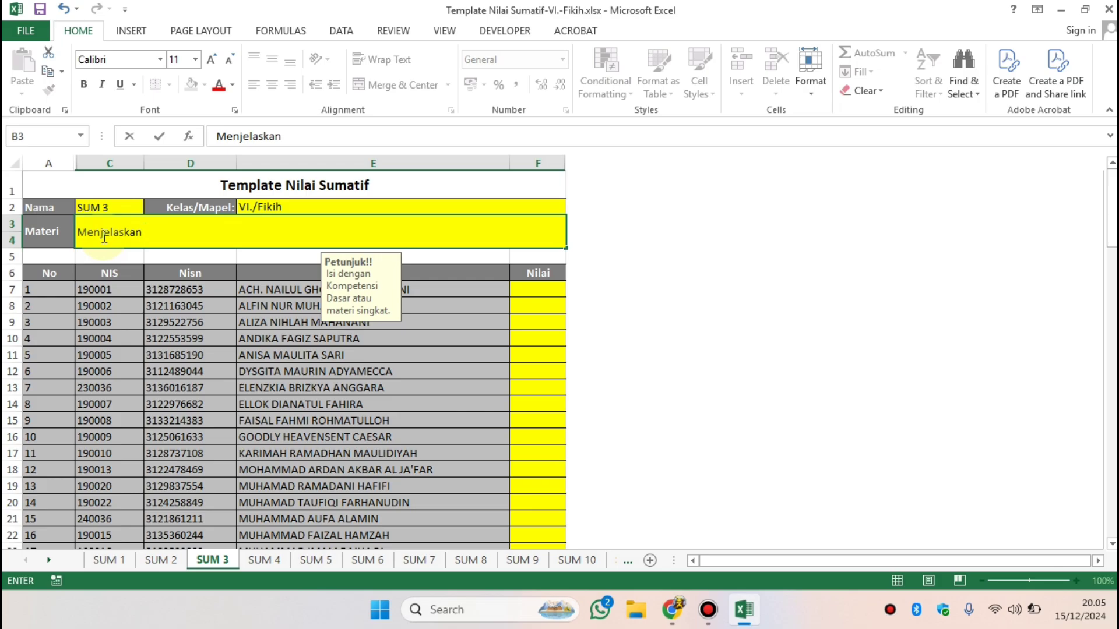
{"action": "type", "text": "hak dan ke"}
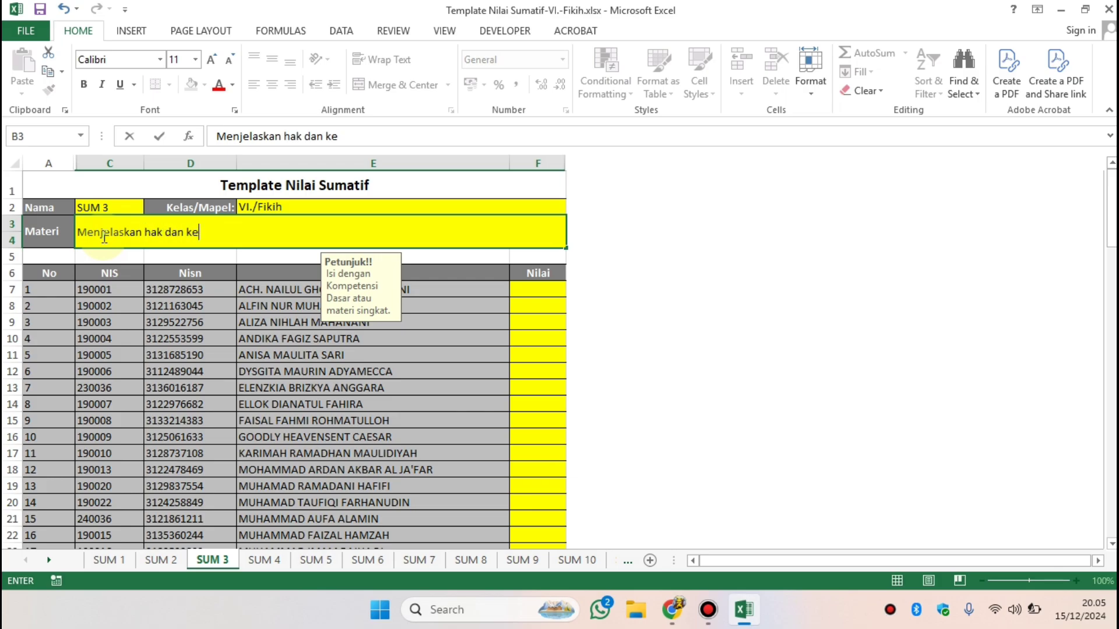
{"action": "type", "text": "wajiban "}
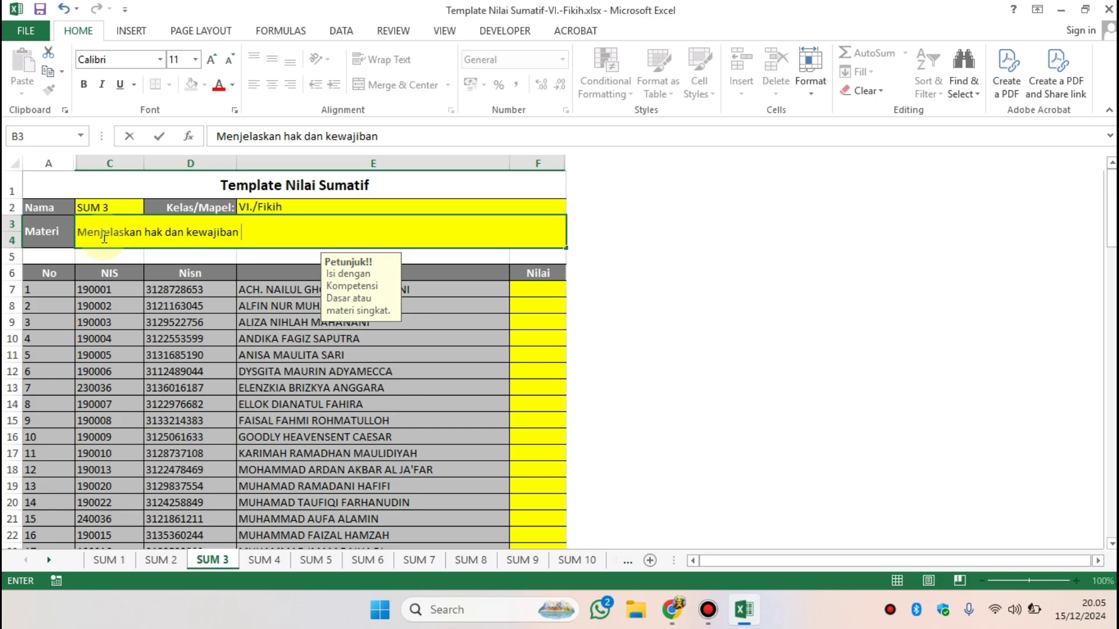
{"action": "type", "text": "dalam pin"}
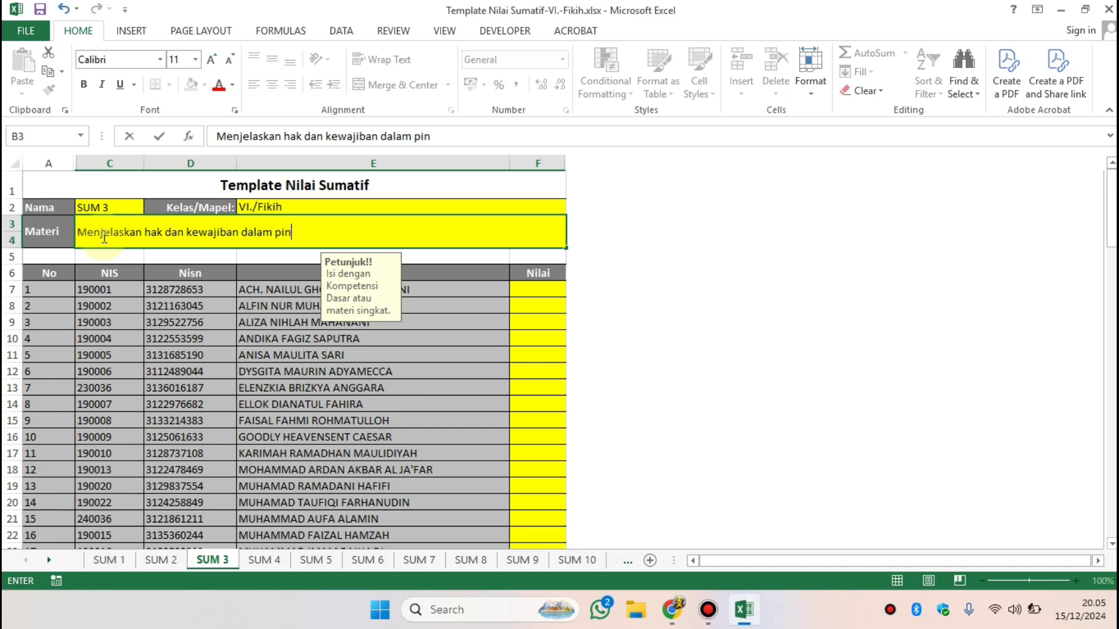
{"action": "type", "text": "jma meminjam"}
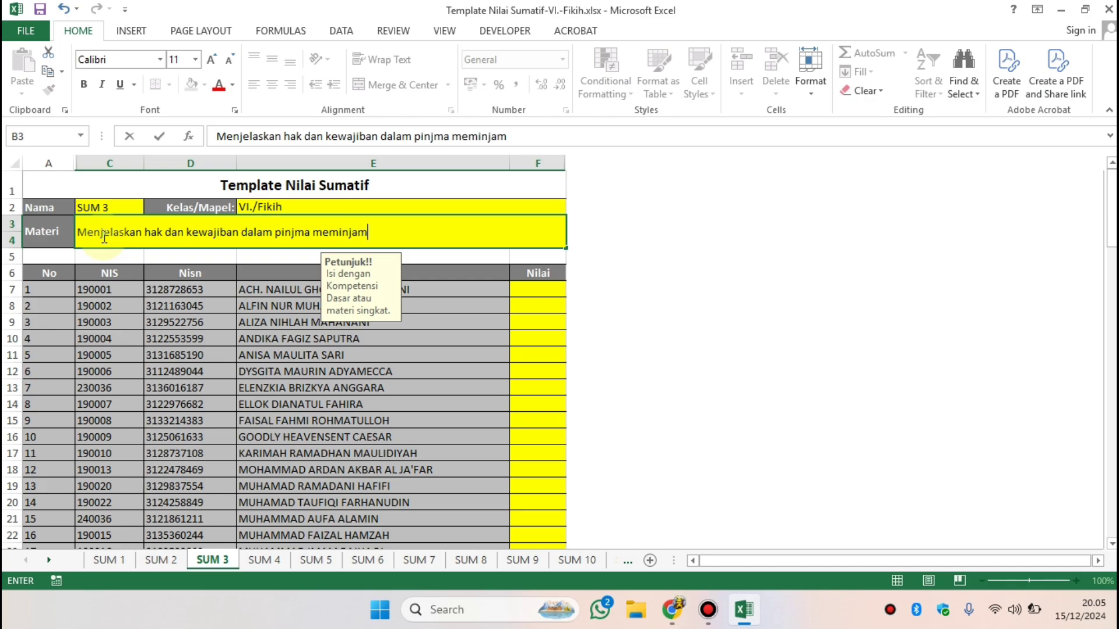
Step: Enter the Nilai scores 70, 80 and 65 for the first three students on the SUM 3 sheet
{"action": "left_click", "coordinate": [543, 288]}
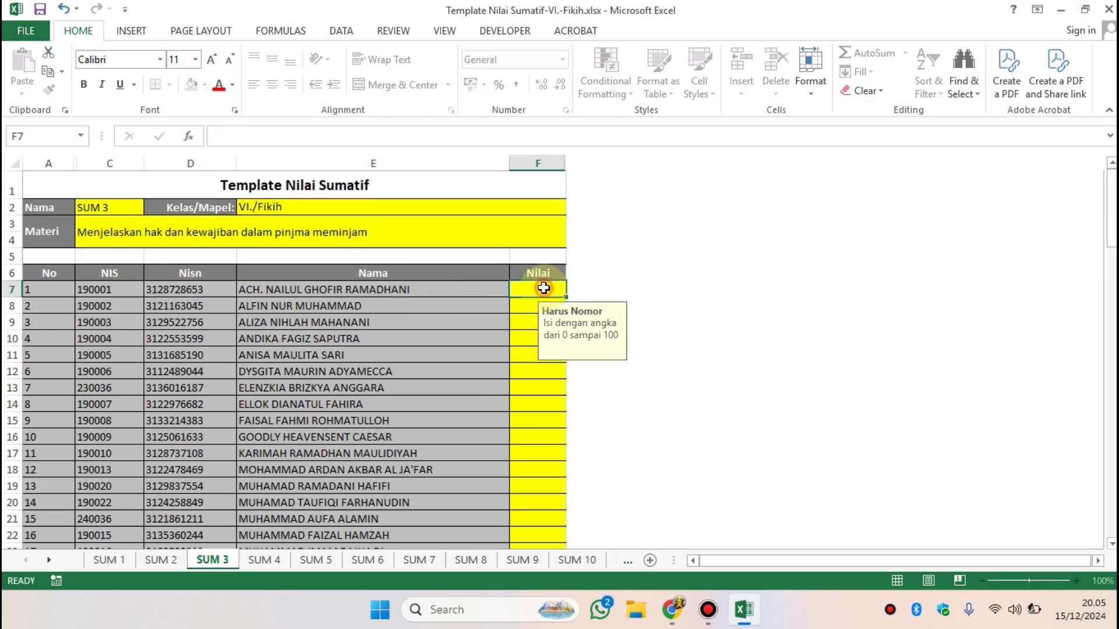
{"action": "type", "text": "70"}
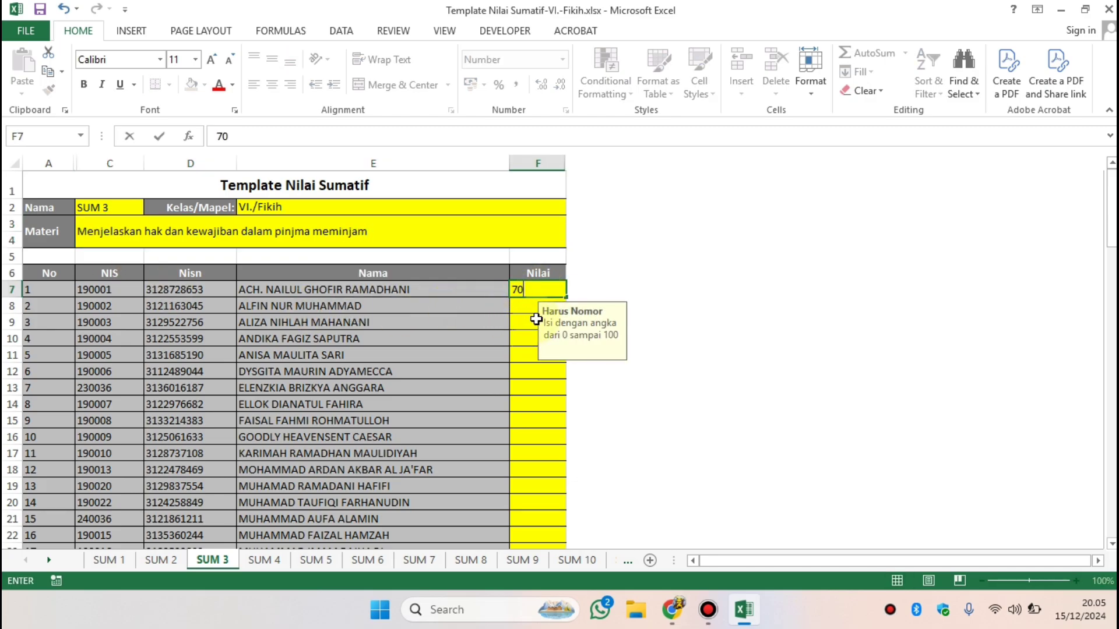
{"action": "left_click", "coordinate": [534, 306]}
{"action": "type", "text": "80"}
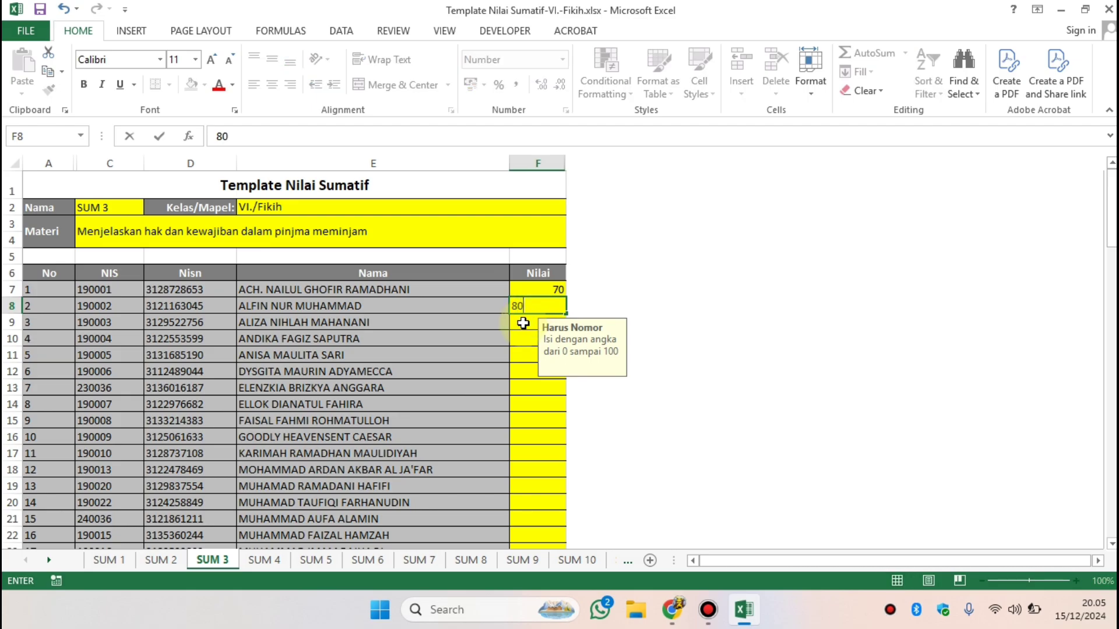
{"action": "left_click", "coordinate": [523, 322]}
{"action": "type", "text": "65"}
{"action": "left_click", "coordinate": [517, 353]}
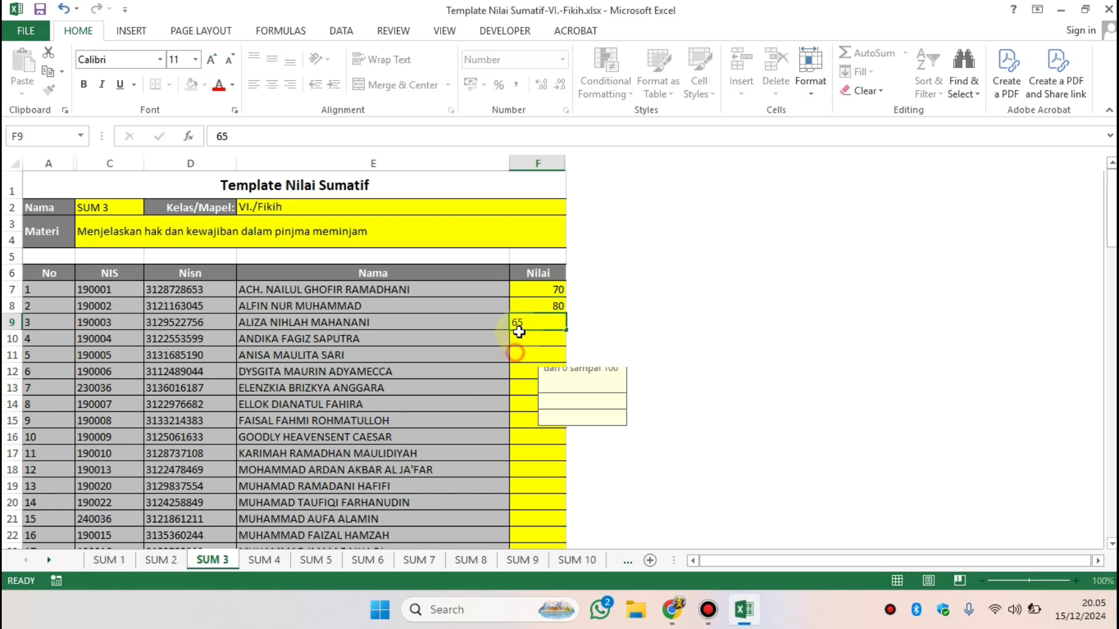
Step: Copy the first three SUM 3 scores into the Nilai cells of all remaining students, F10 to F42
{"action": "left_click_drag", "start_coordinate": [532, 287], "coordinate": [555, 520]}
{"action": "key", "text": "ctrl+c"}
{"action": "key", "text": "ctrl+v"}
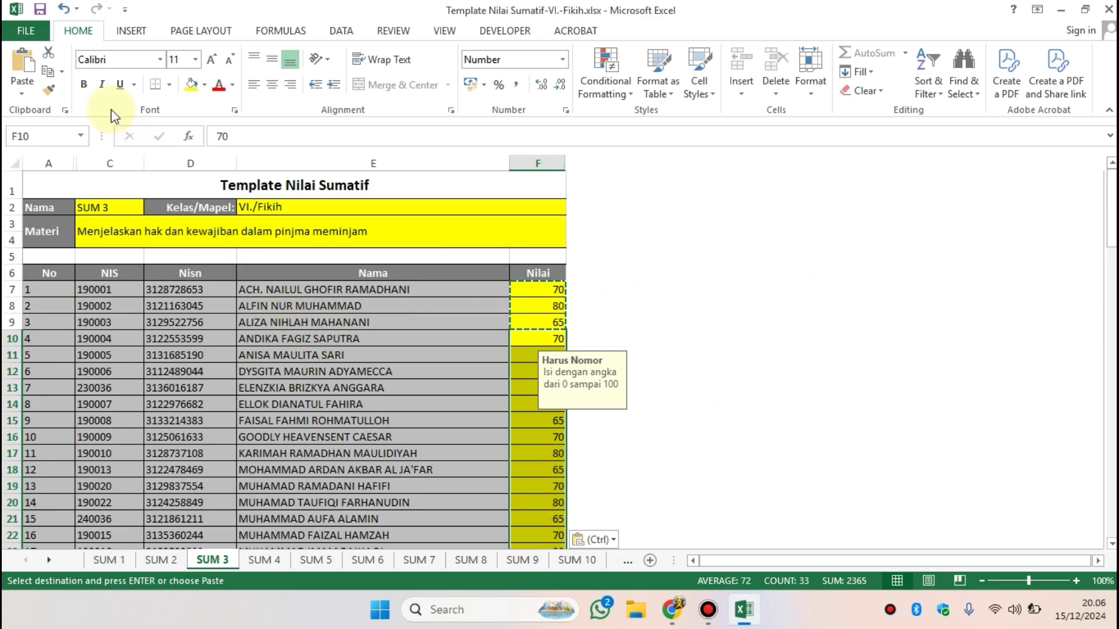
{"action": "key", "text": "Escape"}
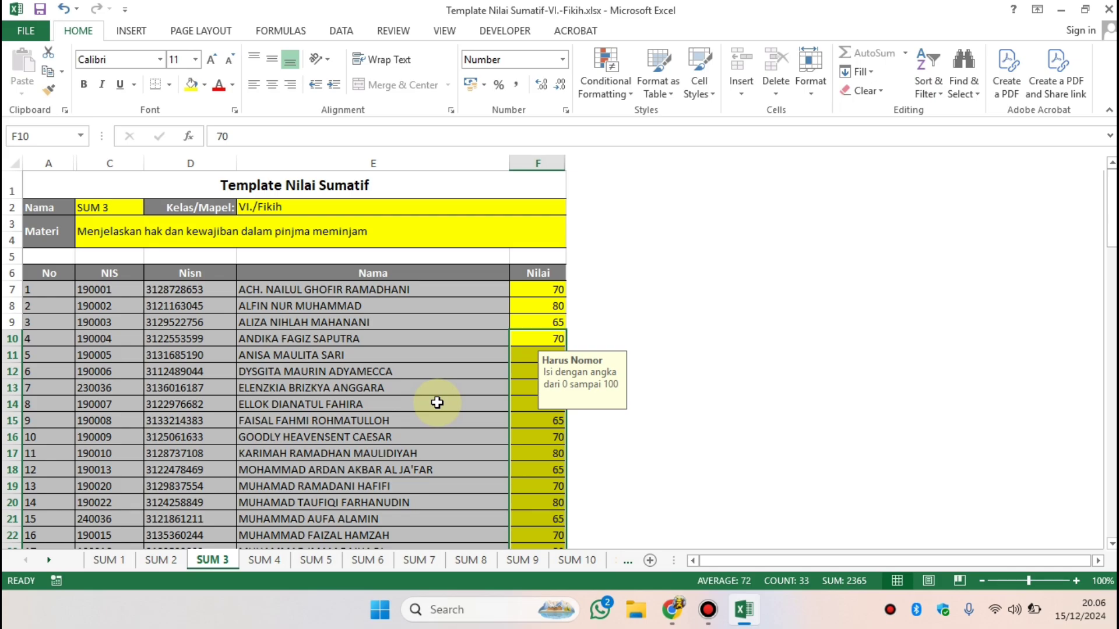
{"action": "left_click", "coordinate": [474, 372]}
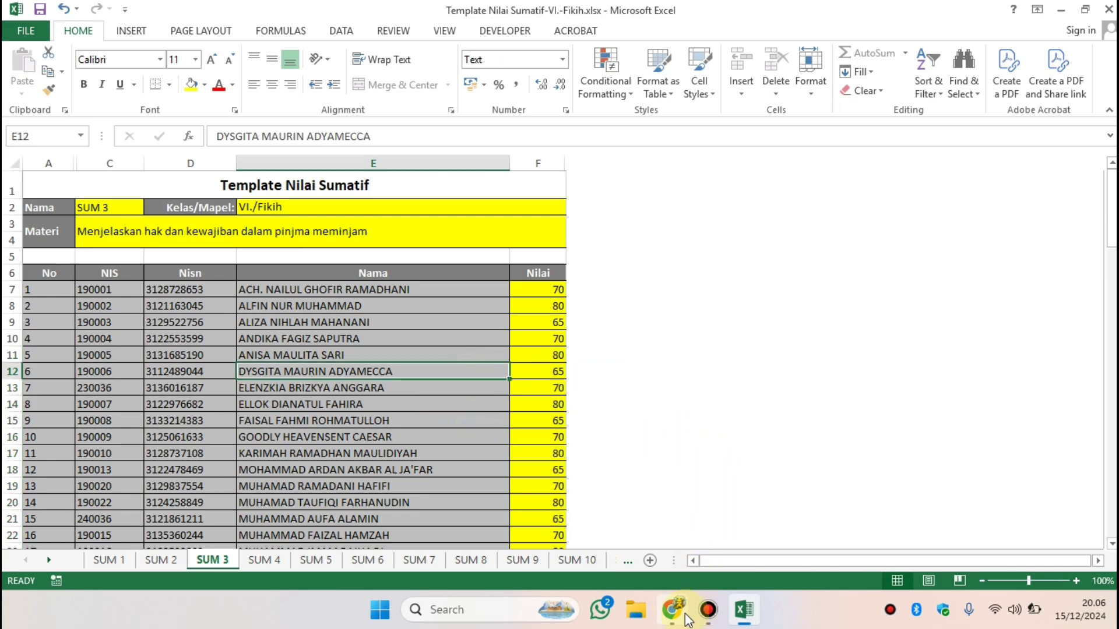
Step: Switch to Chrome and upload "Template Nilai Sumatif-VI.-Fikih.xlsx" from Downloads to the Fikih VI summative scores, closing the upload dialog when done
{"action": "mouse_move", "coordinate": [672, 609]}
{"action": "left_click", "coordinate": [666, 567]}
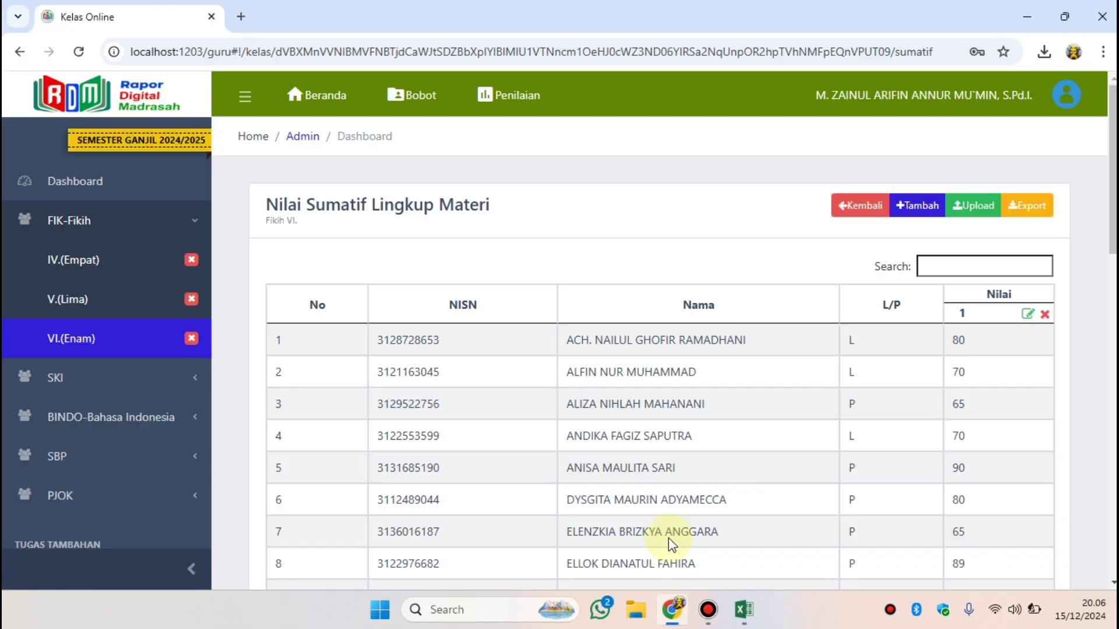
{"action": "left_click", "coordinate": [979, 210]}
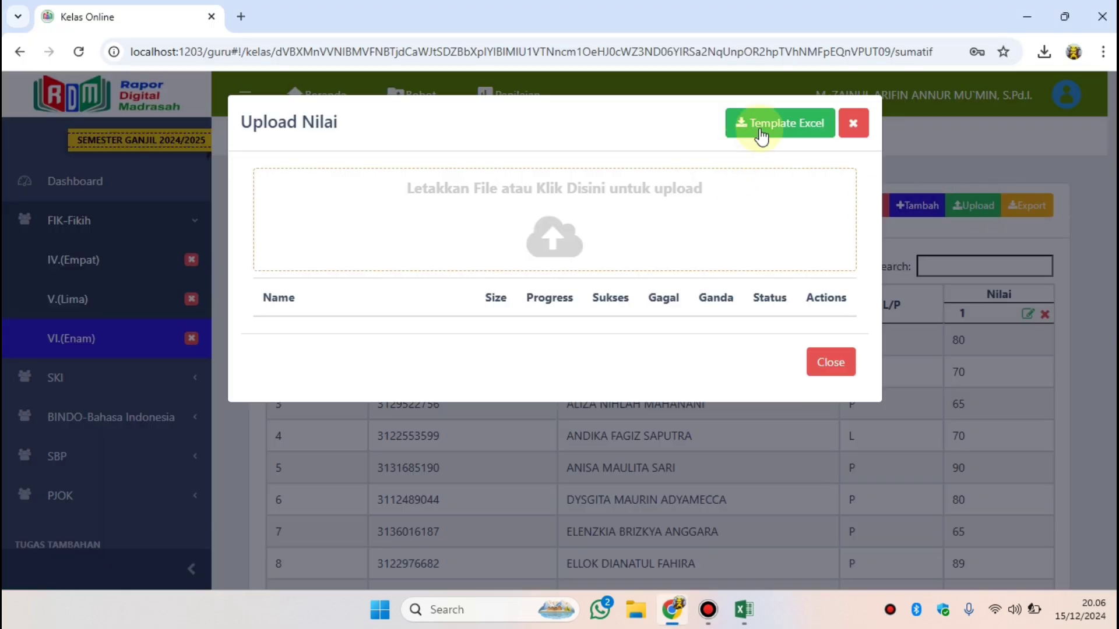
{"action": "left_click", "coordinate": [561, 252]}
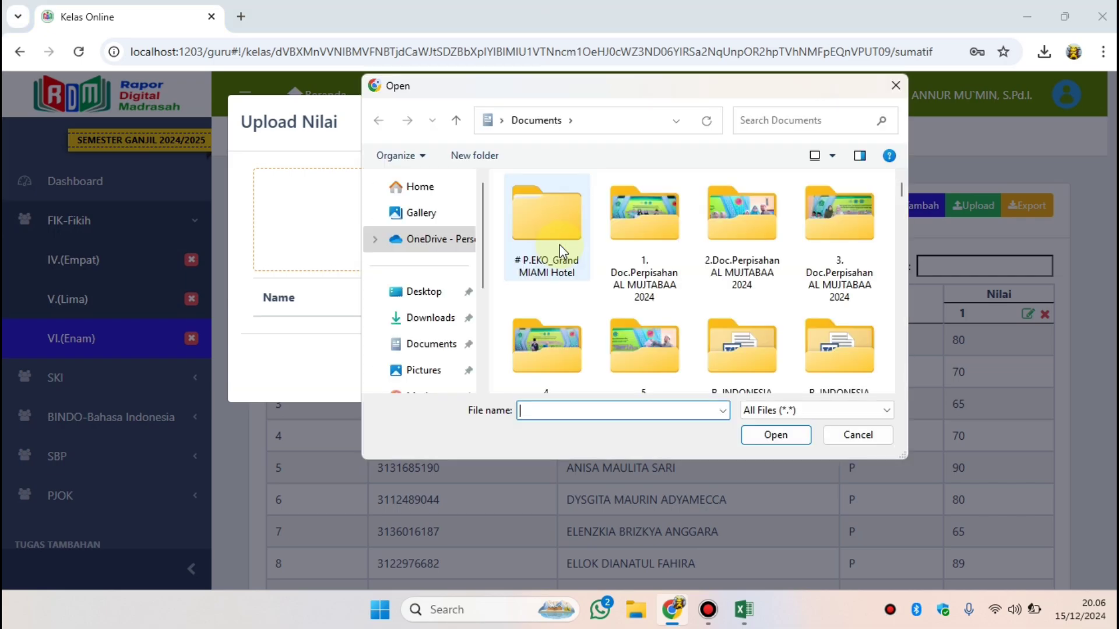
{"action": "left_click", "coordinate": [429, 318]}
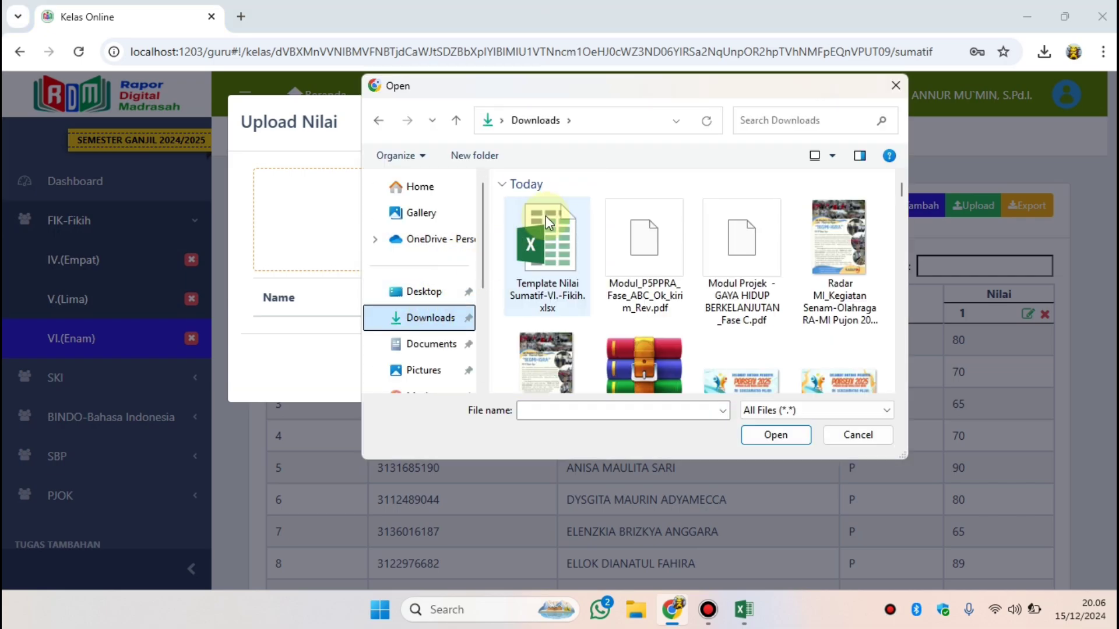
{"action": "left_click", "coordinate": [570, 265]}
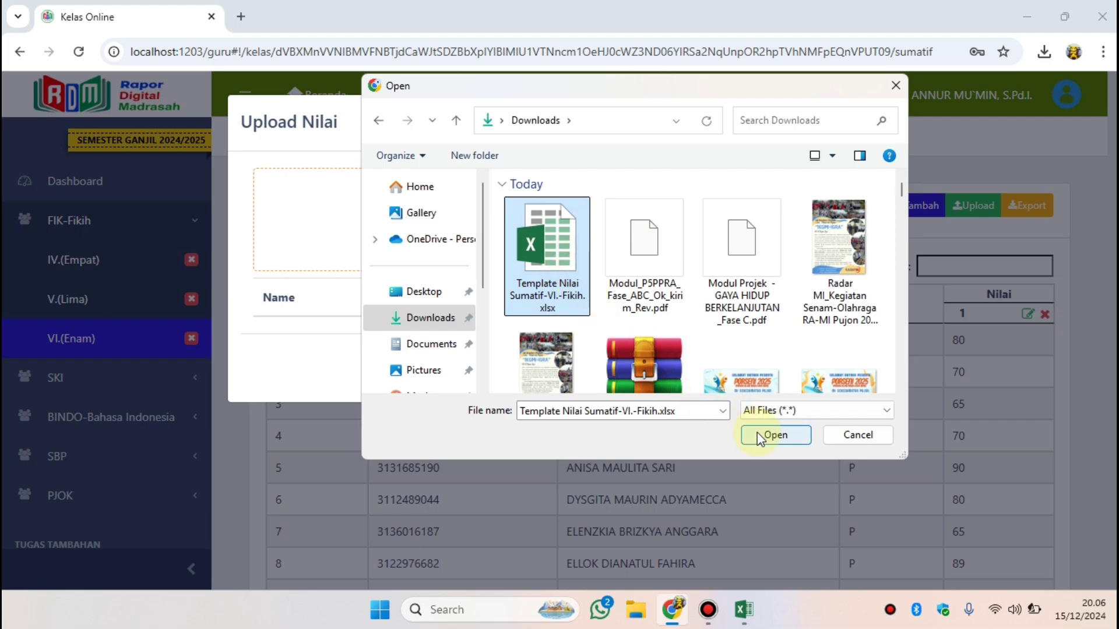
{"action": "left_click", "coordinate": [776, 435]}
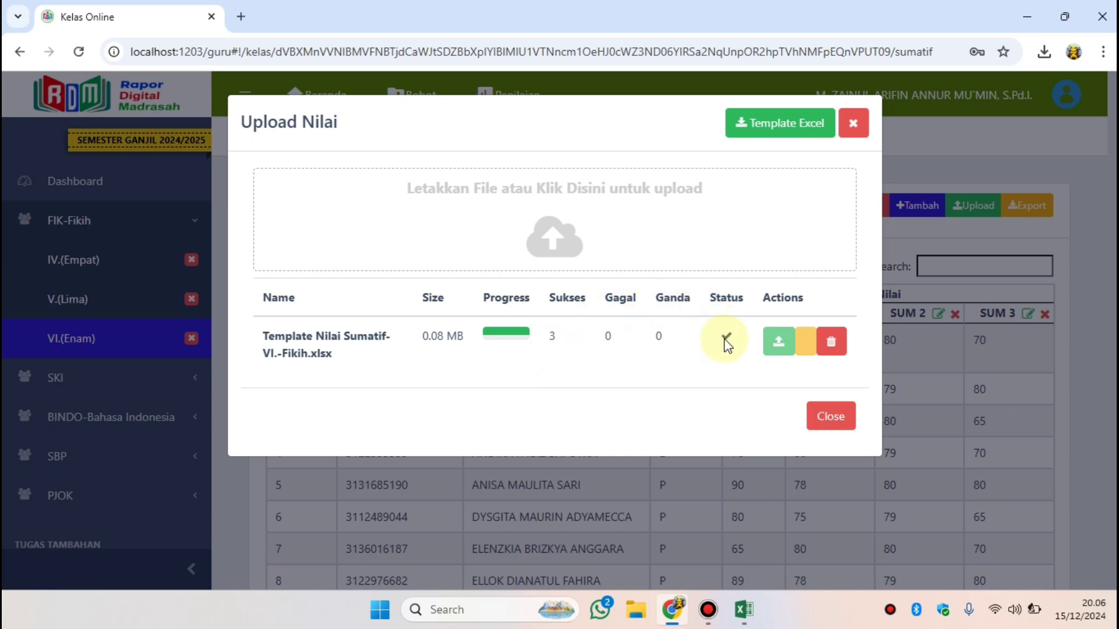
{"action": "left_click", "coordinate": [842, 417]}
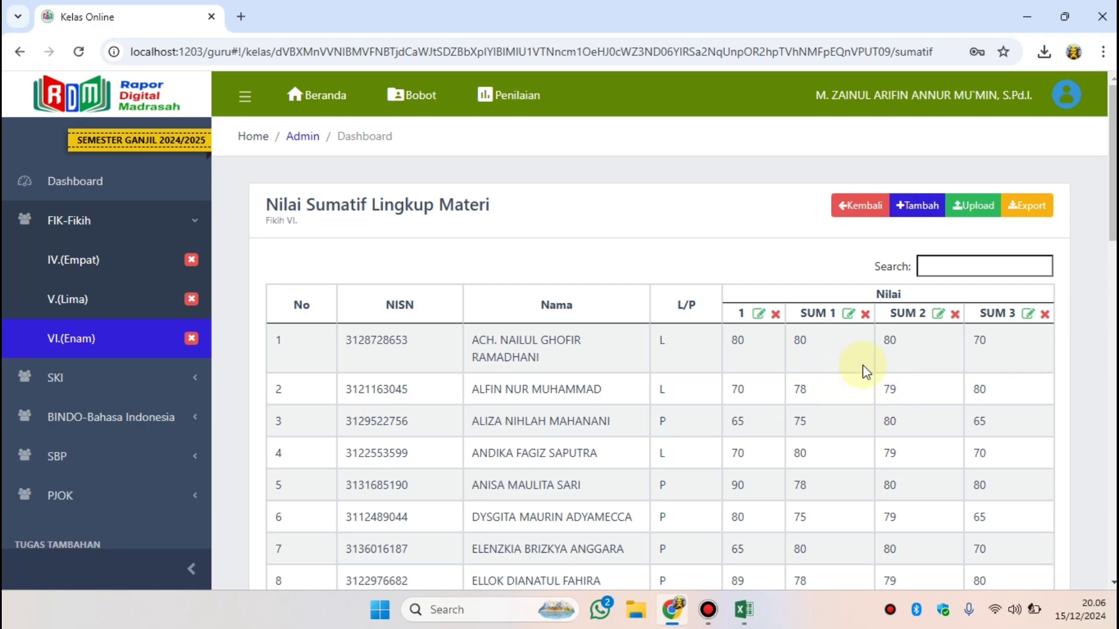
Step: Return from the Nilai Sumatif Lingkup Materi list to the Penilaian Kurikulum Merdeka page of Fikih VI
{"action": "mouse_move", "coordinate": [1110, 217]}
{"action": "left_mouse_down"}
{"action": "mouse_move", "coordinate": [1110, 568]}
{"action": "mouse_move", "coordinate": [1106, 212]}
{"action": "left_mouse_up"}
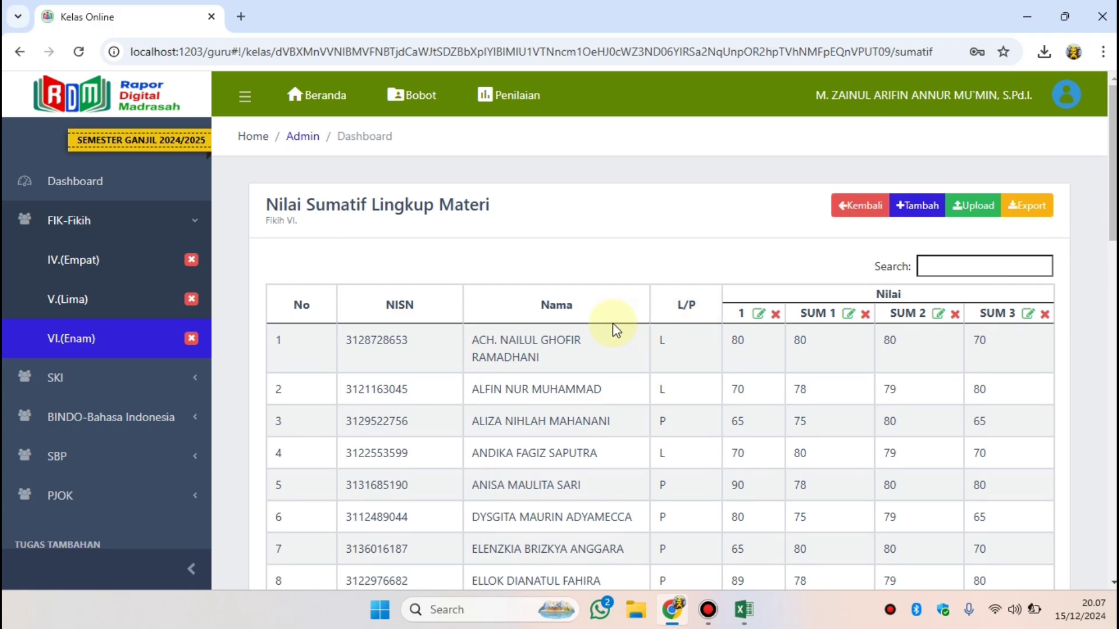
{"action": "left_click", "coordinate": [858, 211]}
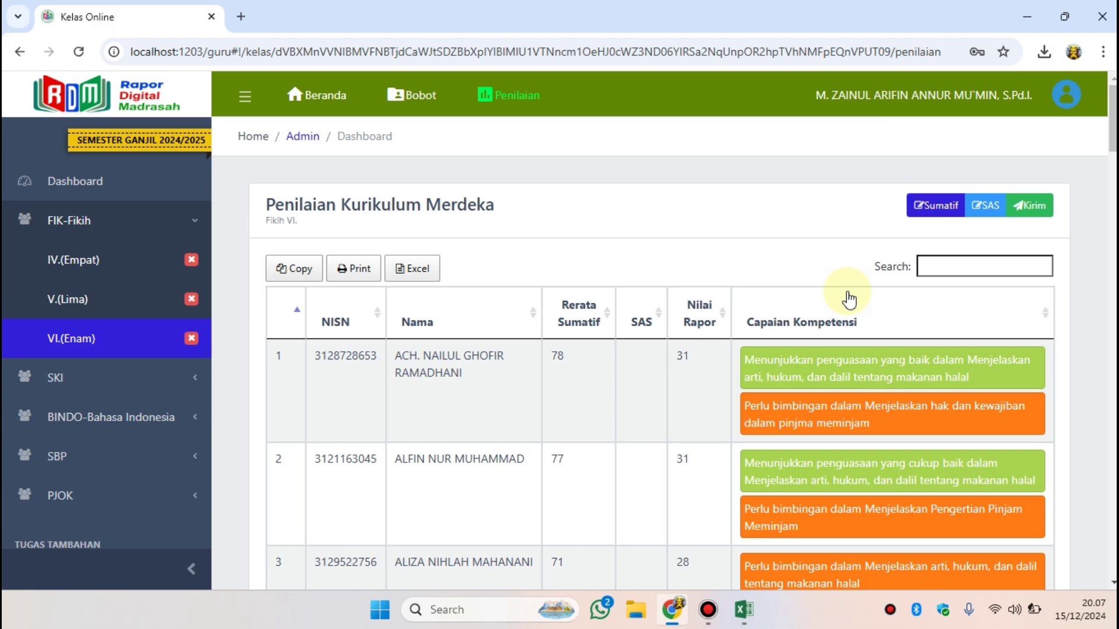
Step: Download the Excel template for the Fikih VI SAS scores from its upload dialog, then close the dialog
{"action": "left_click", "coordinate": [984, 208]}
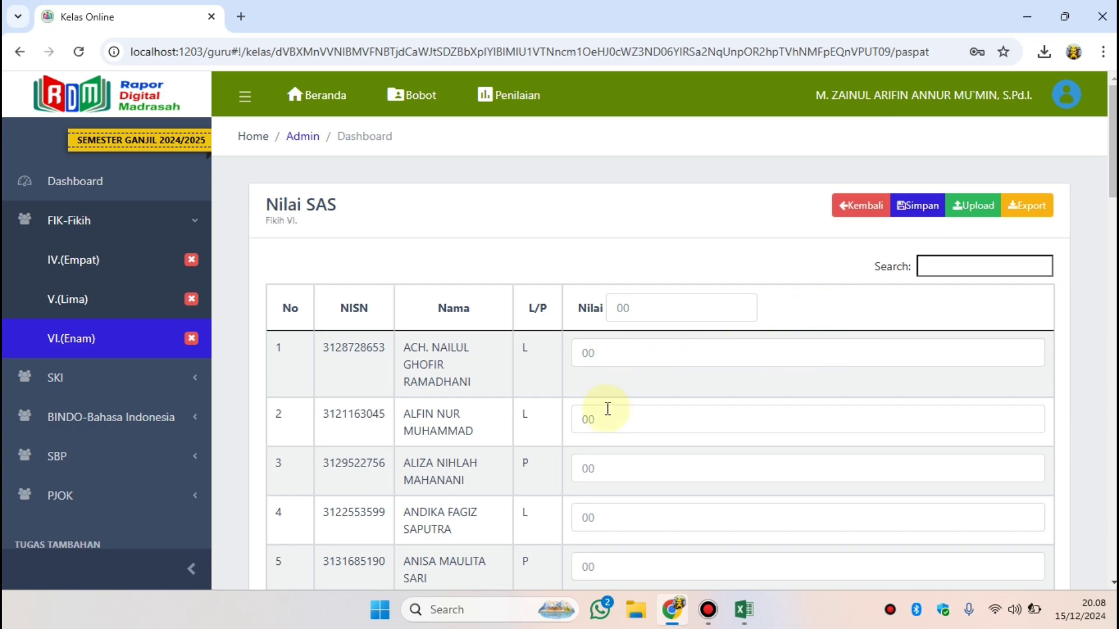
{"action": "left_click_drag", "start_coordinate": [1105, 187], "coordinate": [1101, 577]}
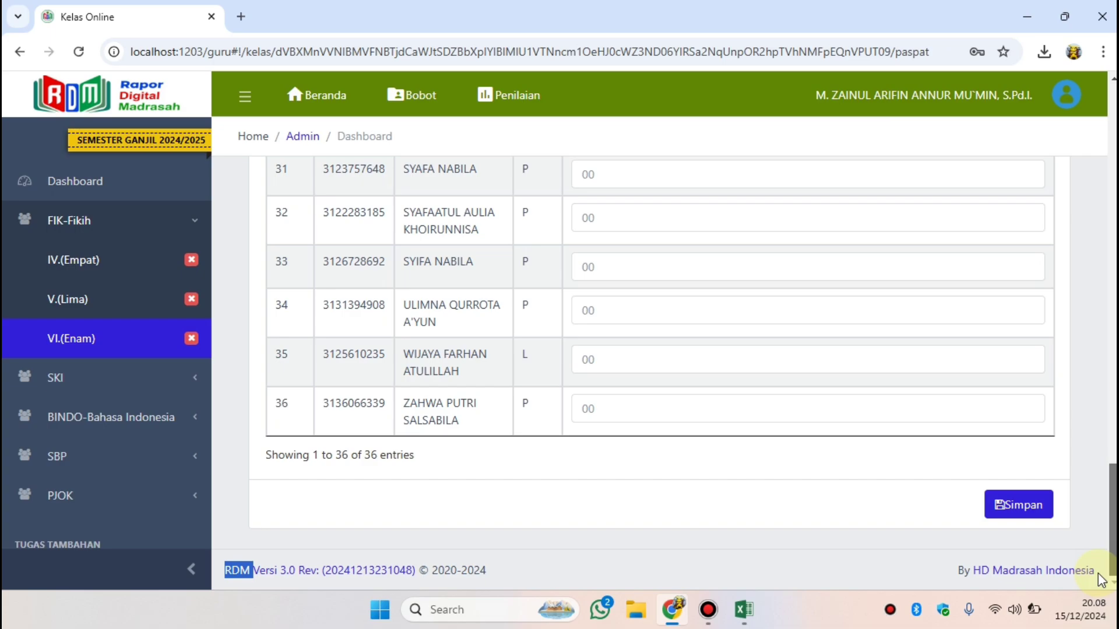
{"action": "left_click_drag", "start_coordinate": [1099, 578], "coordinate": [1113, 124]}
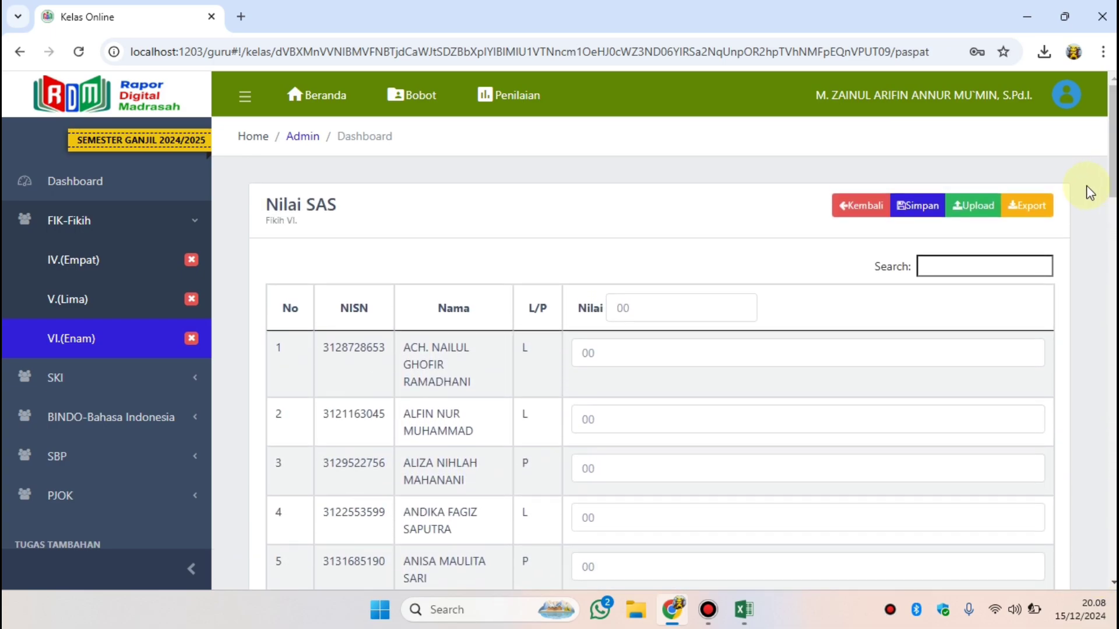
{"action": "left_click", "coordinate": [970, 209]}
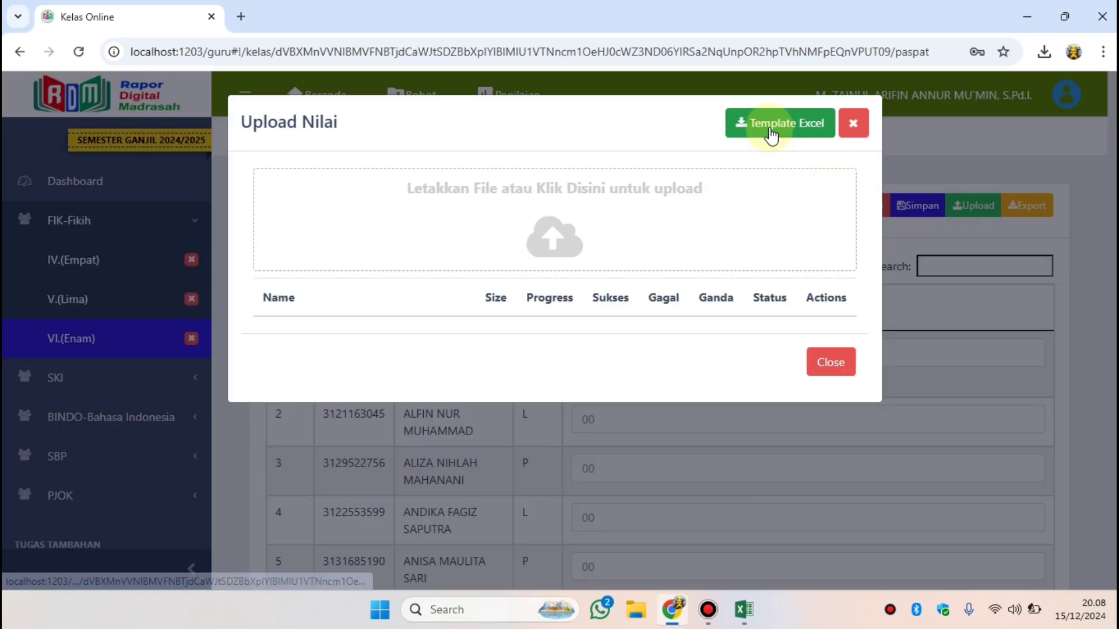
{"action": "left_click", "coordinate": [771, 133]}
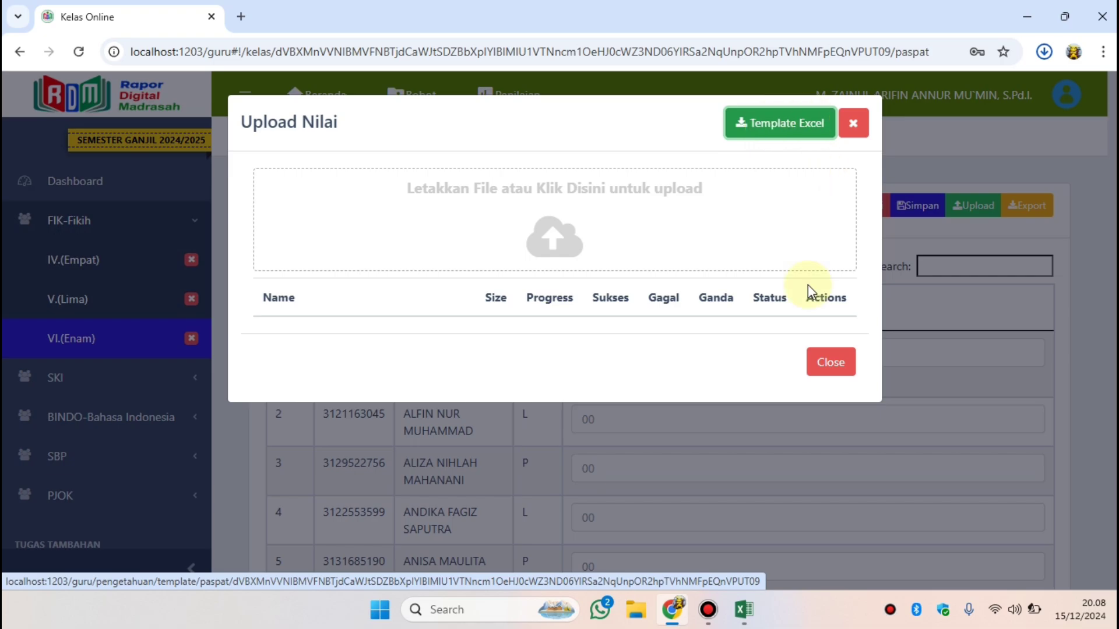
{"action": "left_click", "coordinate": [830, 362]}
Step: Open the downloaded "Template PAS-VI.-Fikih.xlsx" in Excel and set its Nama field to PAS1
{"action": "left_click", "coordinate": [1044, 53]}
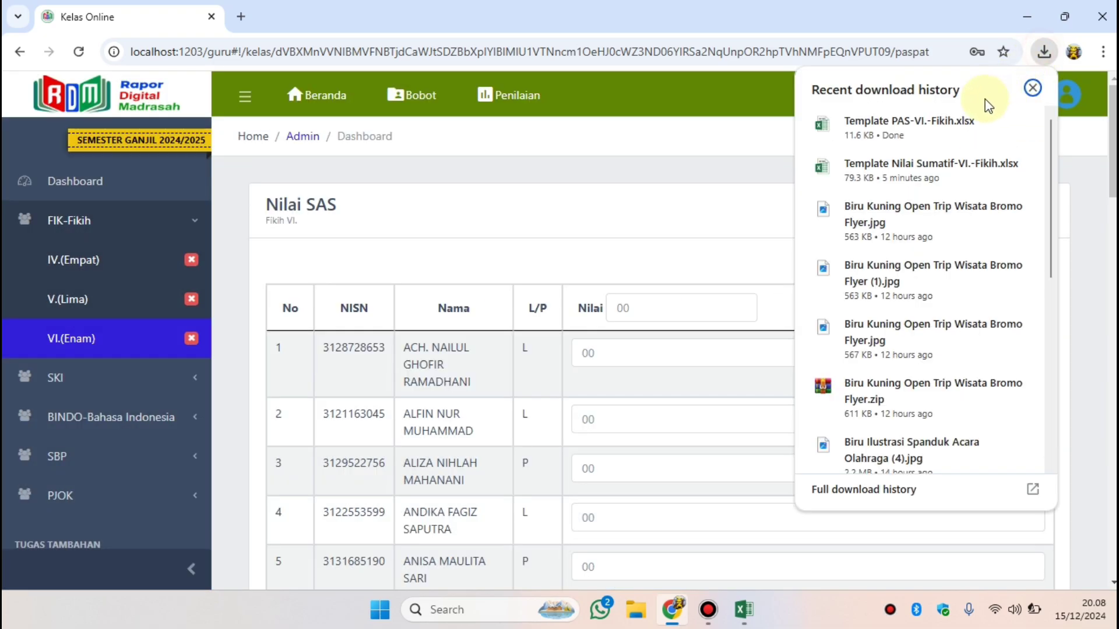
{"action": "left_click", "coordinate": [908, 126]}
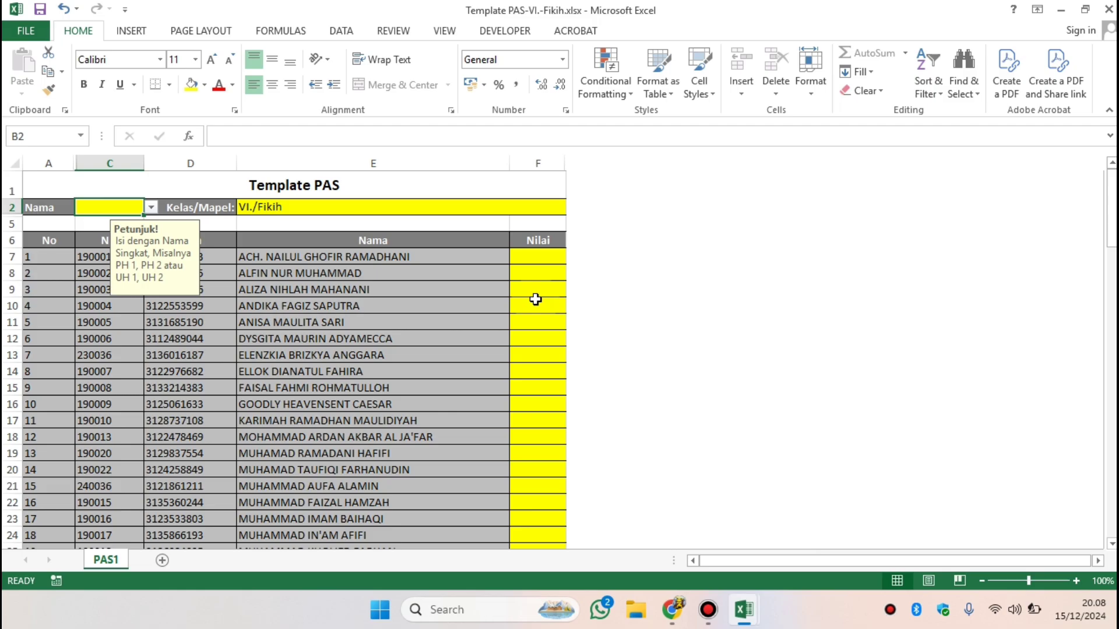
{"action": "left_click", "coordinate": [535, 301]}
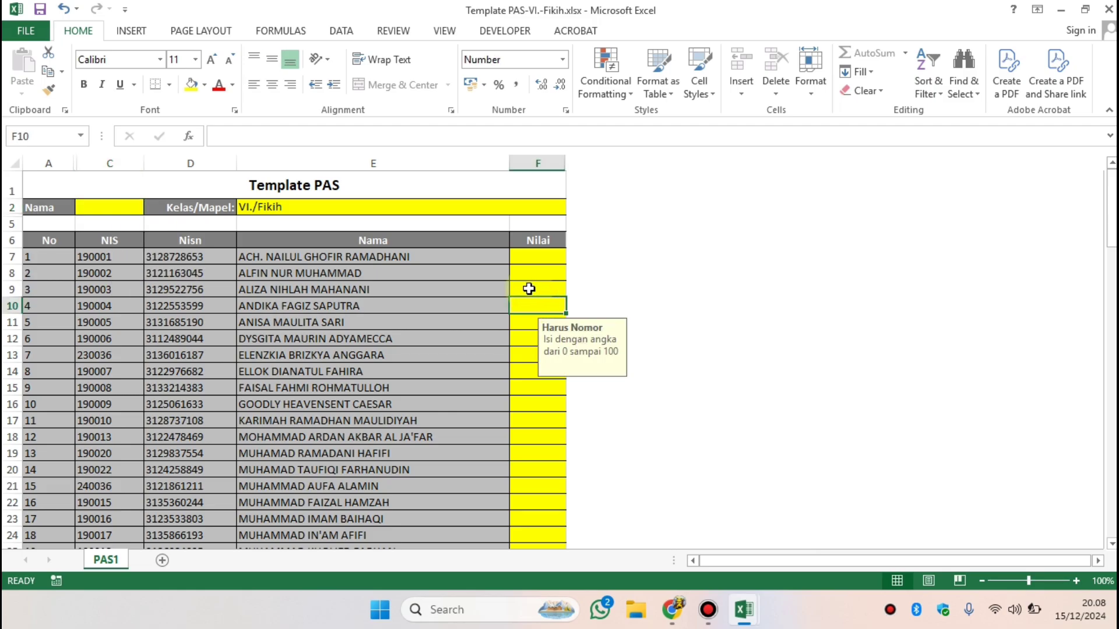
{"action": "left_click", "coordinate": [545, 255]}
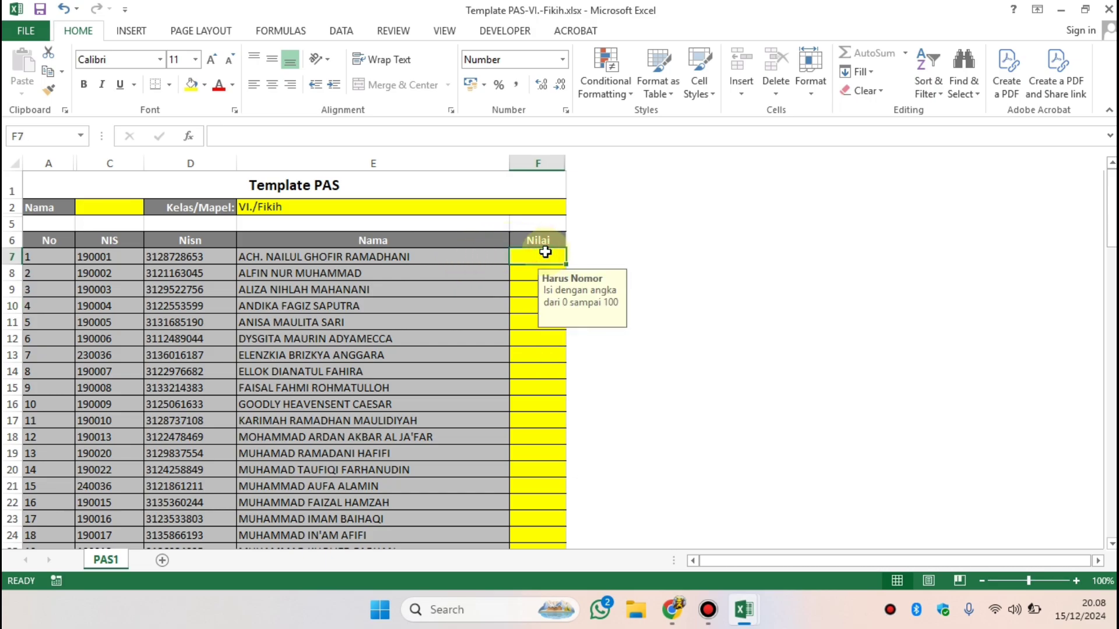
{"action": "left_click", "coordinate": [104, 207]}
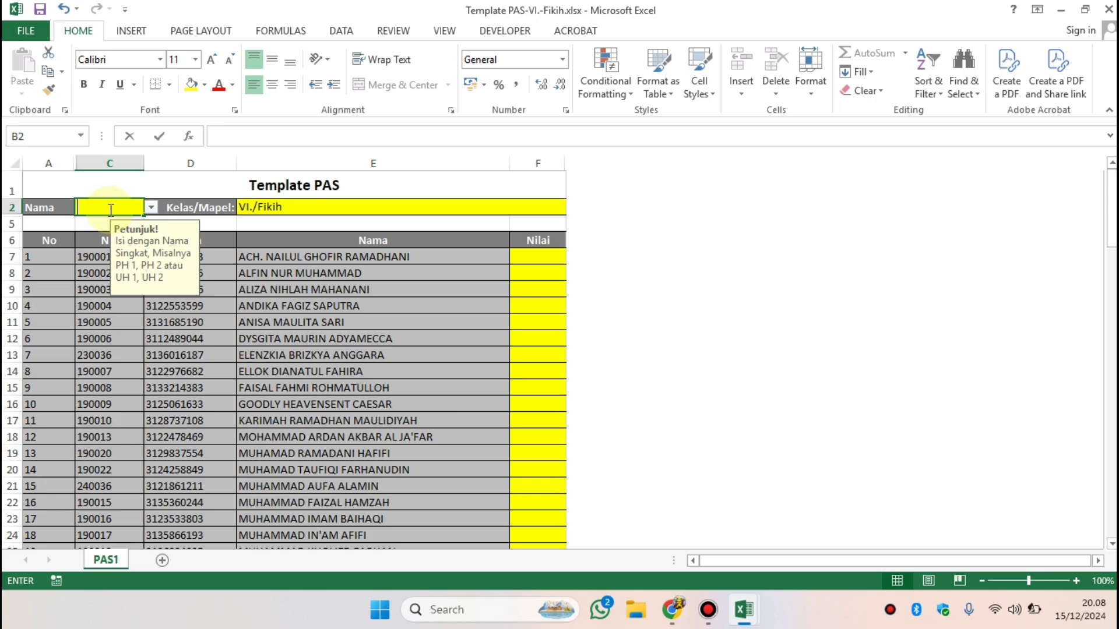
{"action": "left_click", "coordinate": [154, 208]}
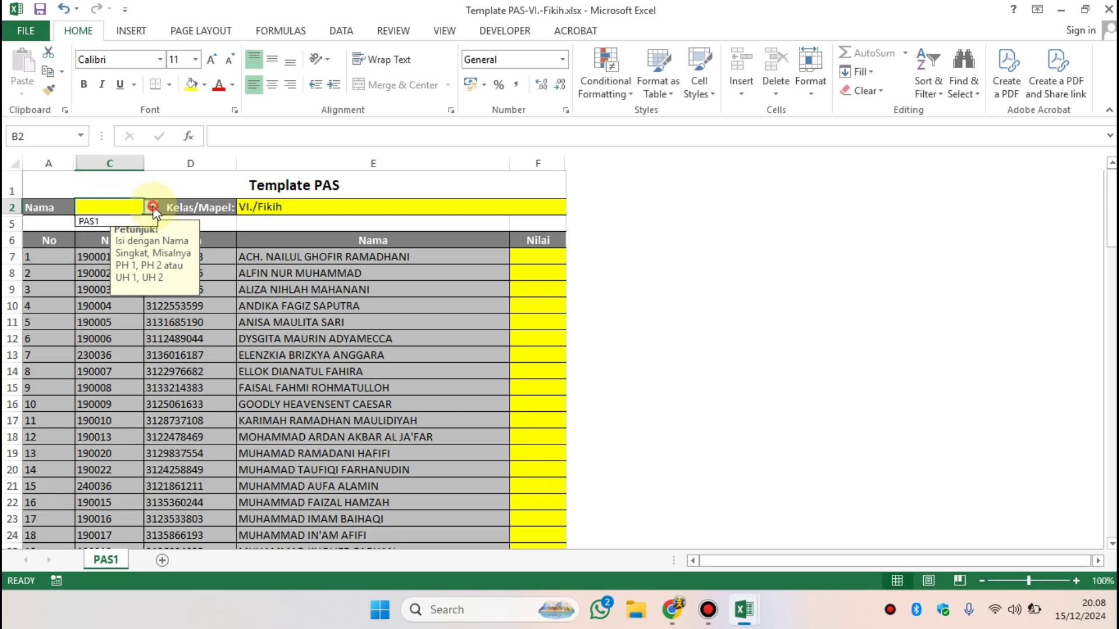
{"action": "left_click", "coordinate": [130, 225]}
Step: Enter the Nilai score 80 for the first two students, in F7 and F8
{"action": "left_click", "coordinate": [523, 255]}
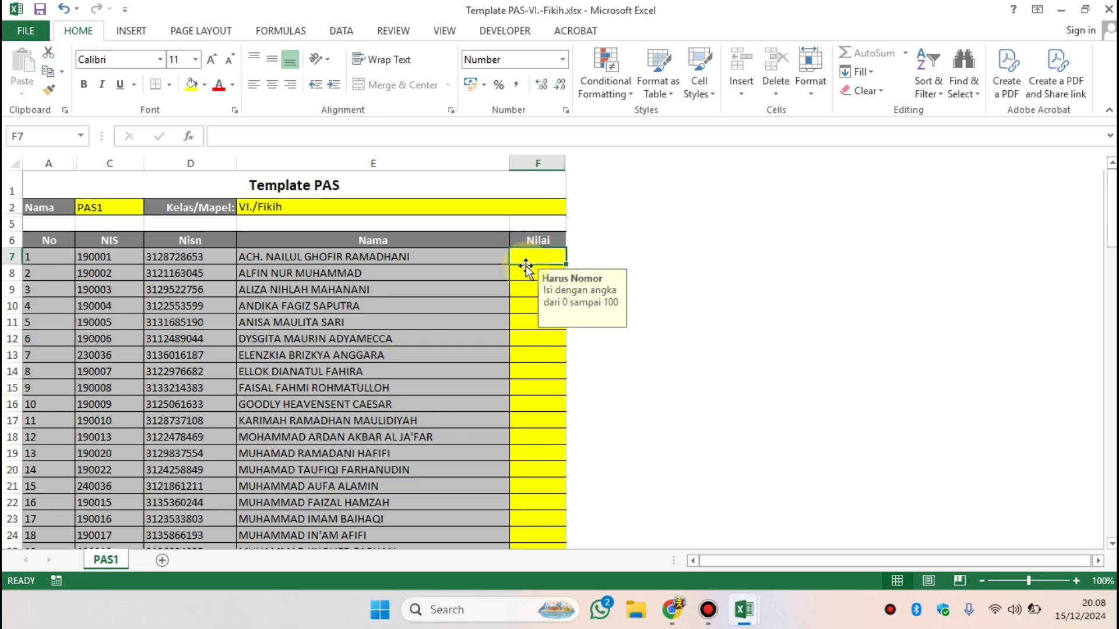
{"action": "type", "text": "80"}
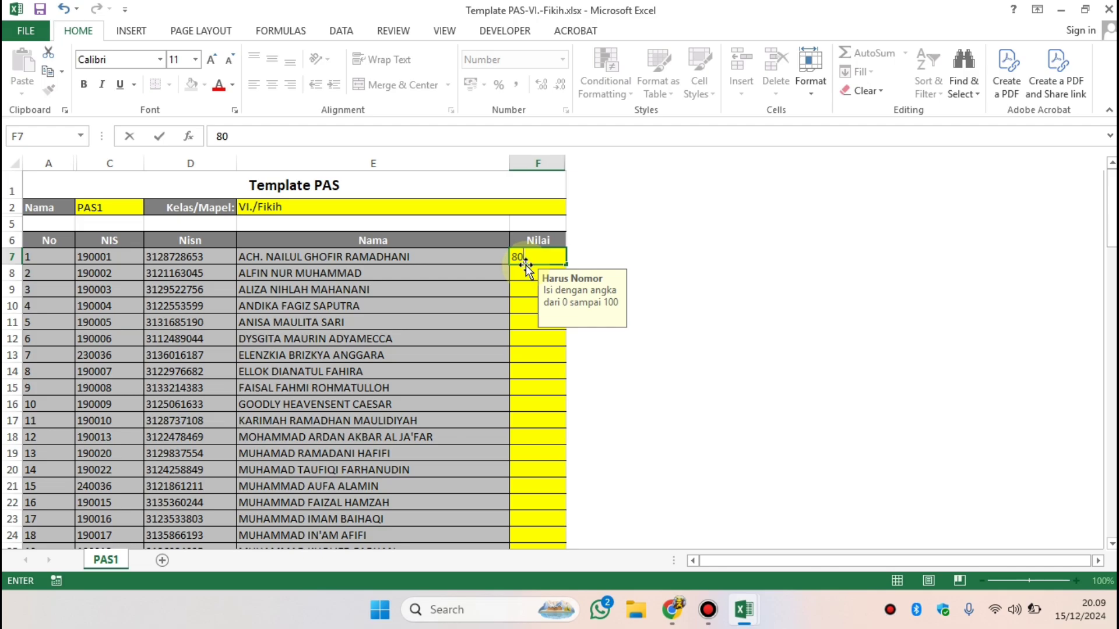
{"action": "key", "text": "Return"}
{"action": "type", "text": "80"}
{"action": "left_click", "coordinate": [528, 326]}
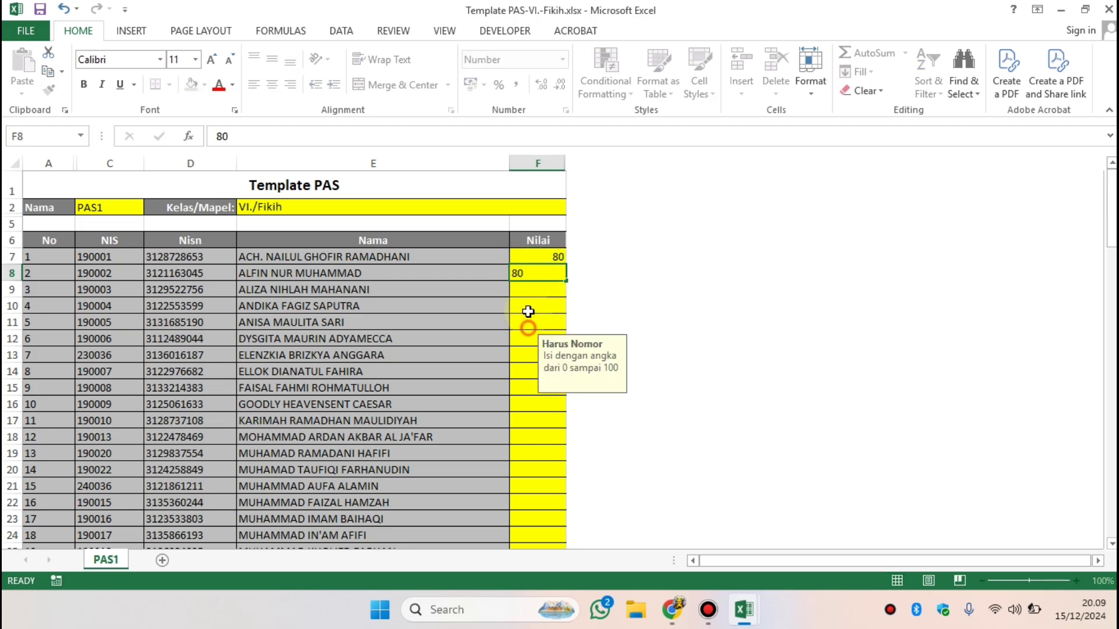
Step: Copy the first two Nilai scores into the cells of all remaining students, F9 to F42
{"action": "left_click_drag", "start_coordinate": [537, 255], "coordinate": [532, 522]}
{"action": "key", "text": "ctrl+c"}
{"action": "key", "text": "ctrl+v"}
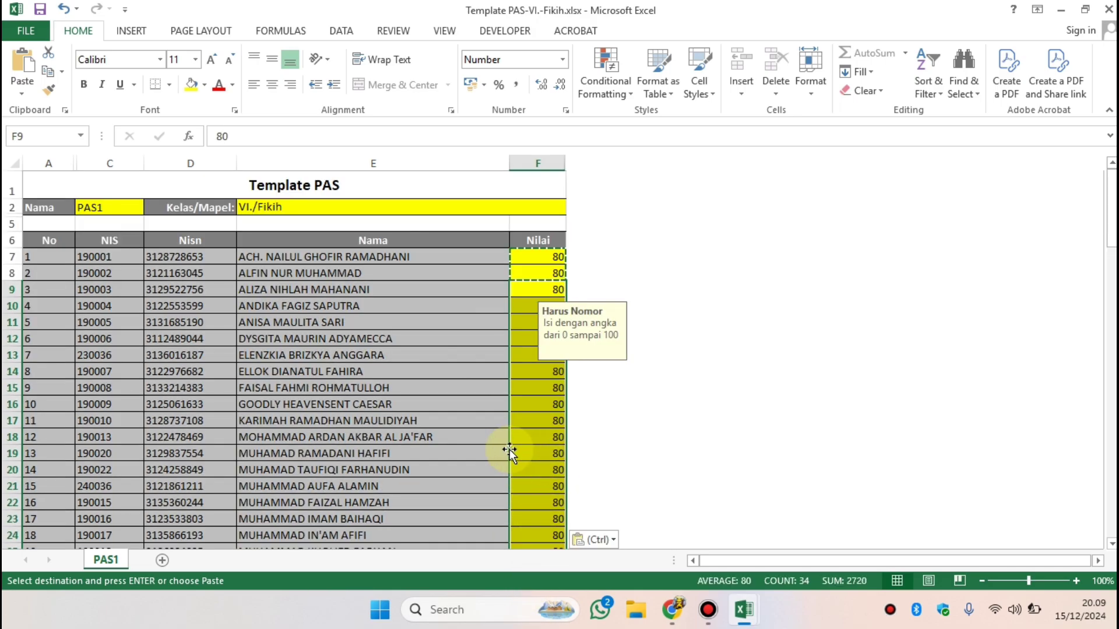
{"action": "key", "text": "Escape"}
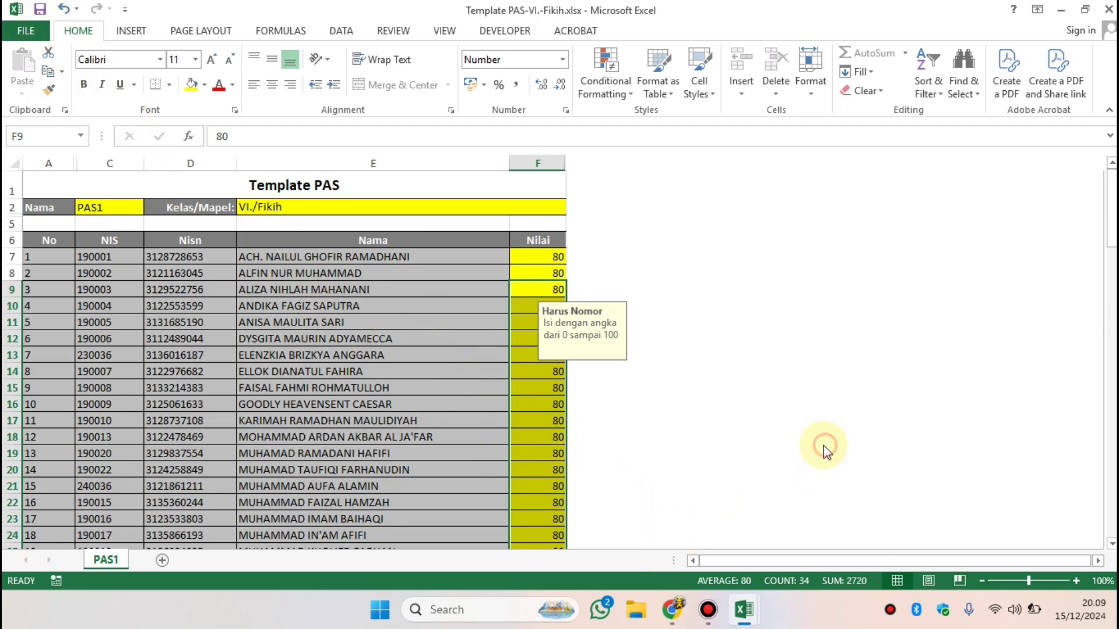
Step: Switch to Chrome and upload "Template PAS-VI.-Fikih.xlsx" from Downloads to the Fikih VI SAS scores, closing the upload dialog when done
{"action": "left_click", "coordinate": [668, 625]}
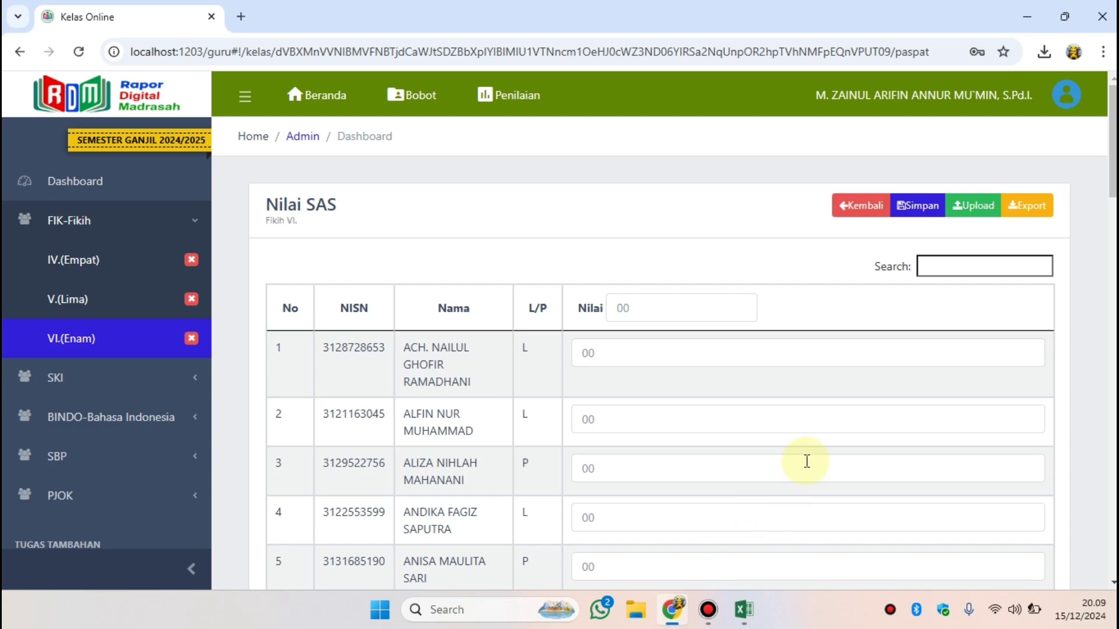
{"action": "left_click", "coordinate": [976, 216]}
{"action": "left_click", "coordinate": [548, 249]}
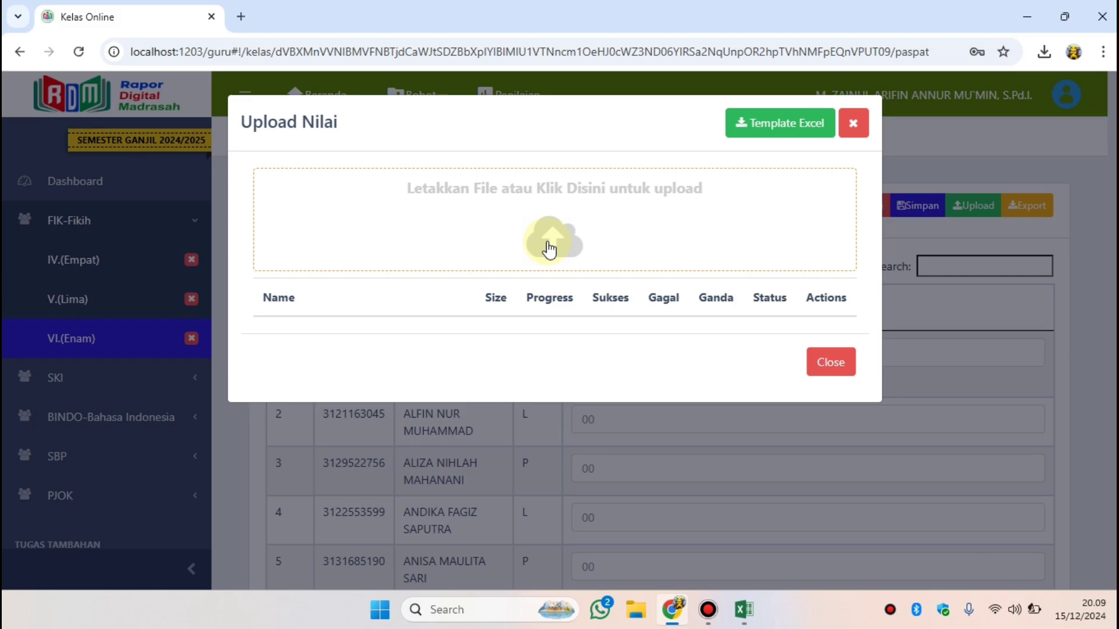
{"action": "left_click", "coordinate": [549, 249]}
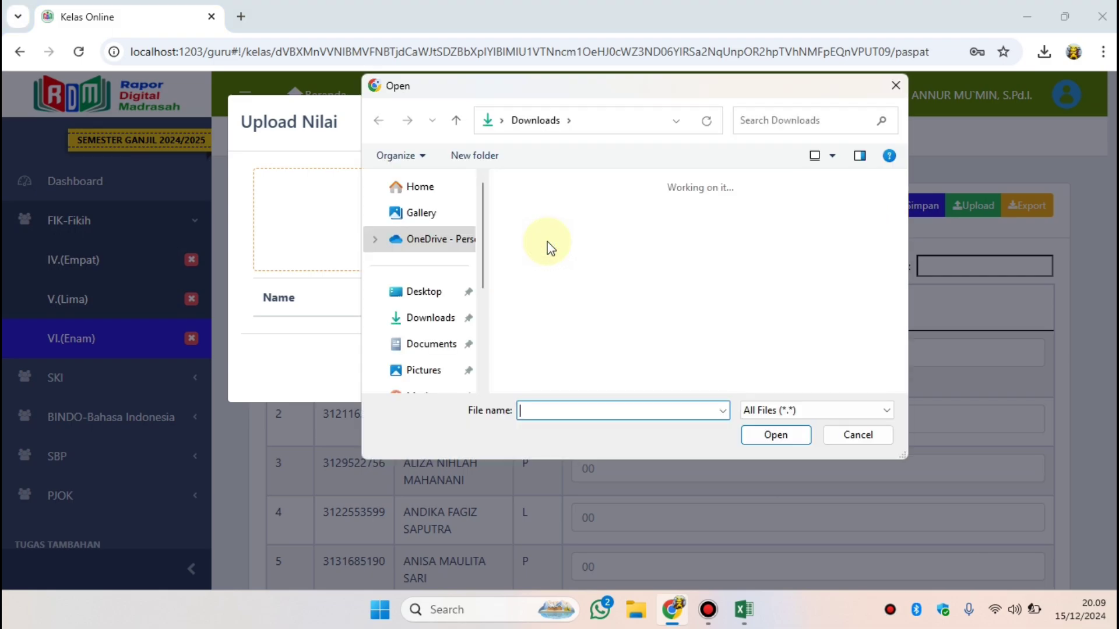
{"action": "left_click", "coordinate": [560, 246]}
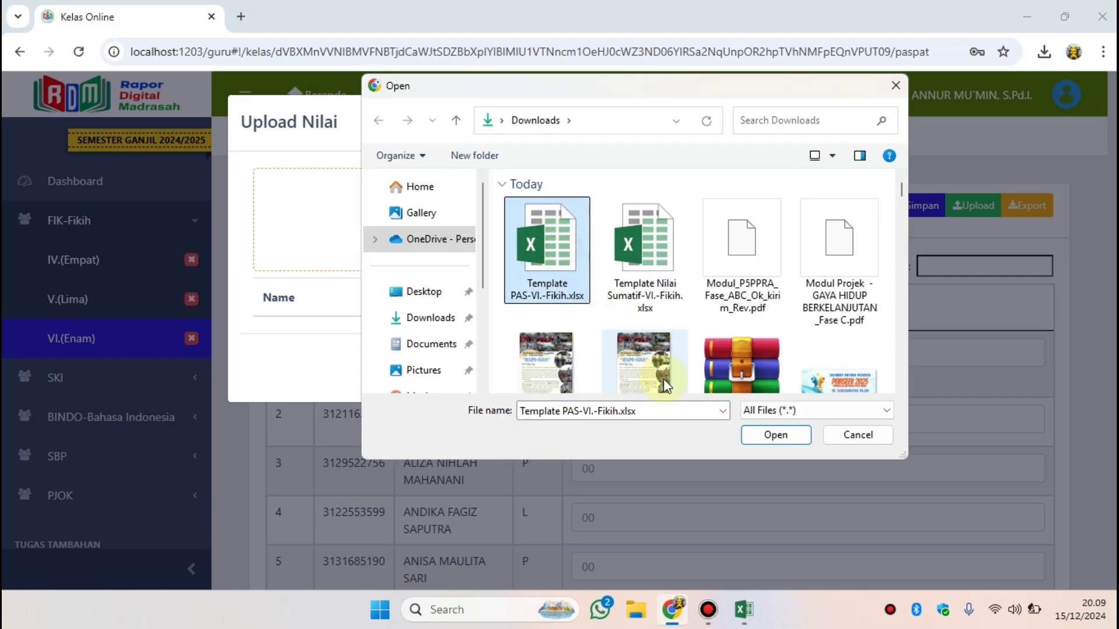
{"action": "left_click", "coordinate": [775, 435]}
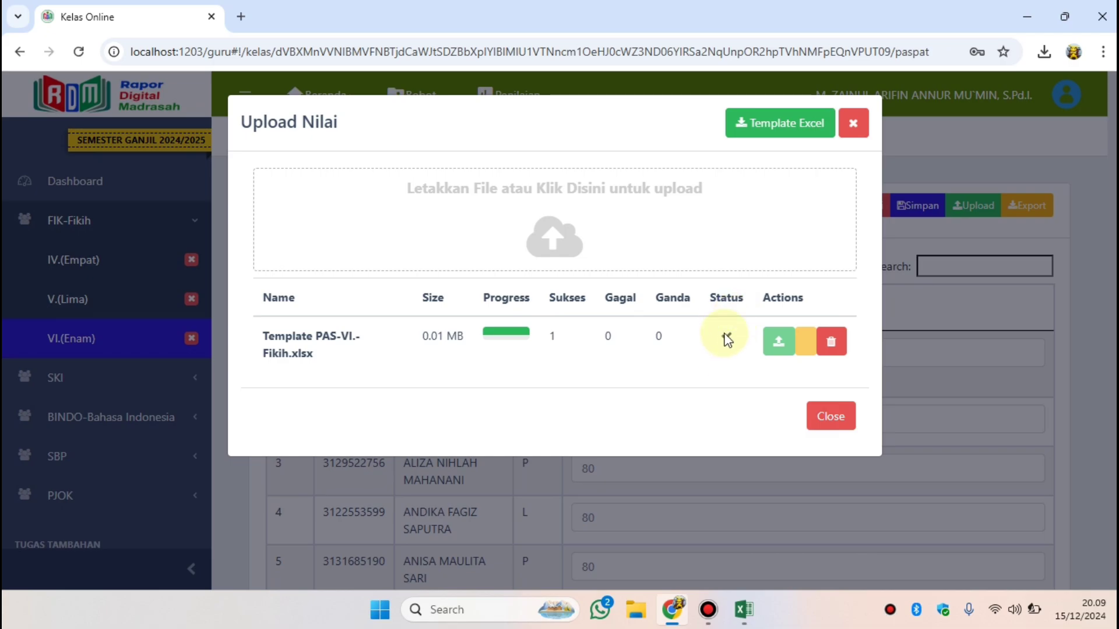
{"action": "left_click", "coordinate": [810, 422]}
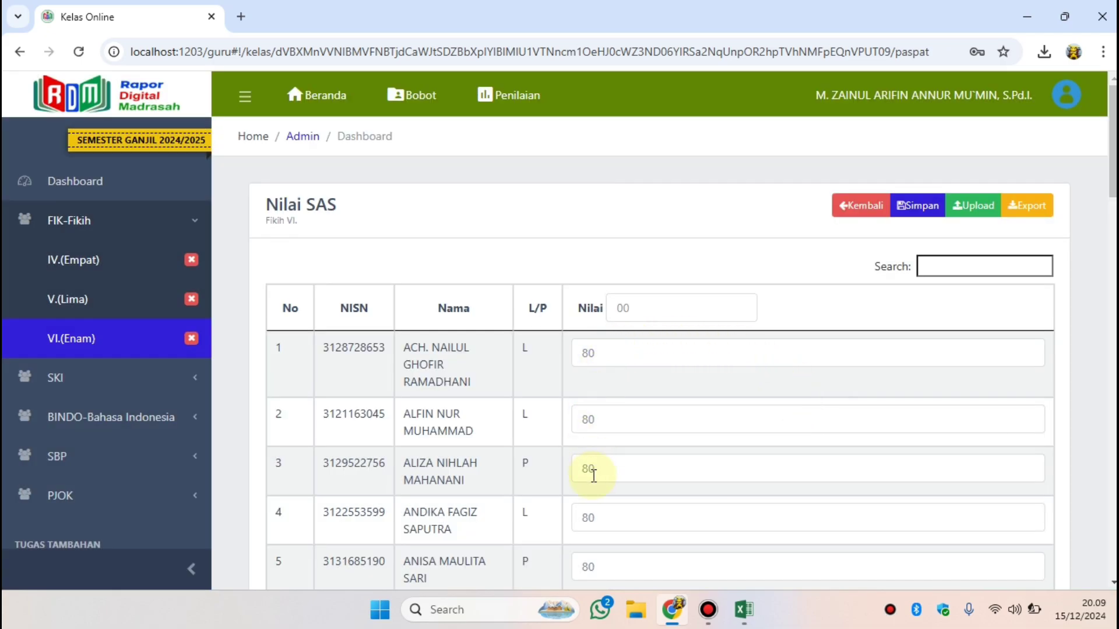
Step: Save the uploaded Nilai SAS scores and return to the Penilaian Kurikulum Merdeka page of Fikih VI
{"action": "left_click_drag", "start_coordinate": [1112, 157], "coordinate": [1101, 548]}
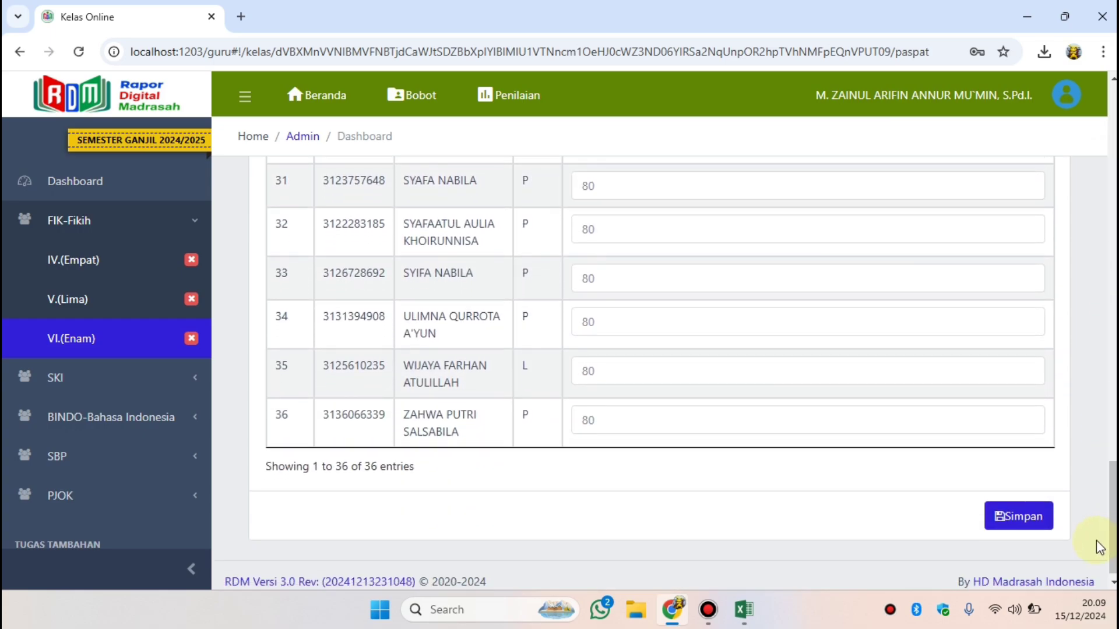
{"action": "left_click", "coordinate": [1017, 527]}
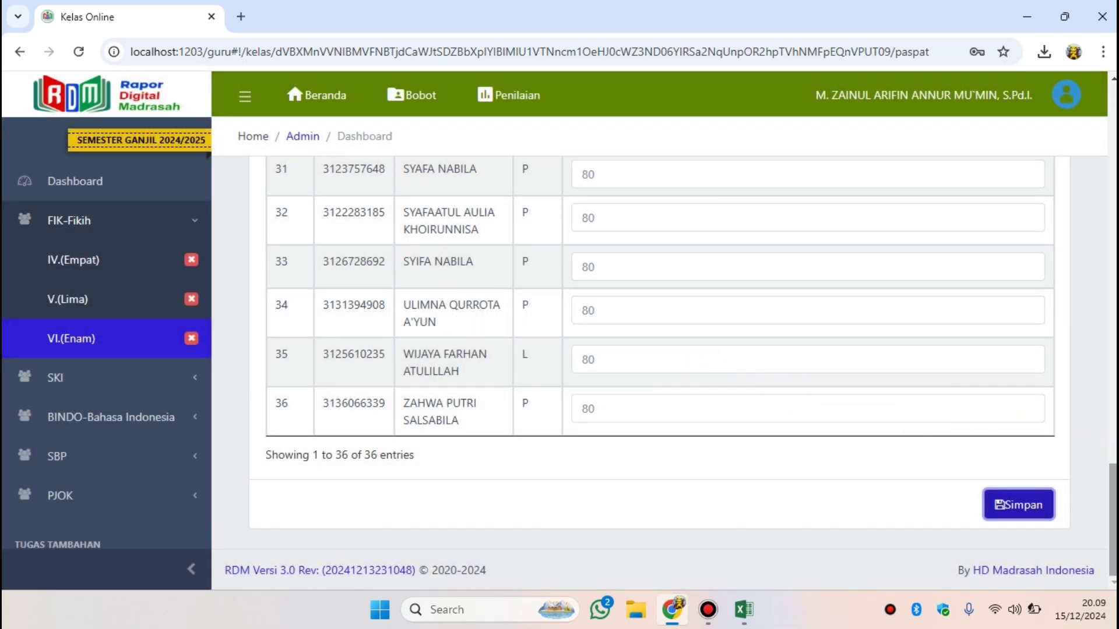
{"action": "left_click_drag", "start_coordinate": [1113, 513], "coordinate": [1113, 133]}
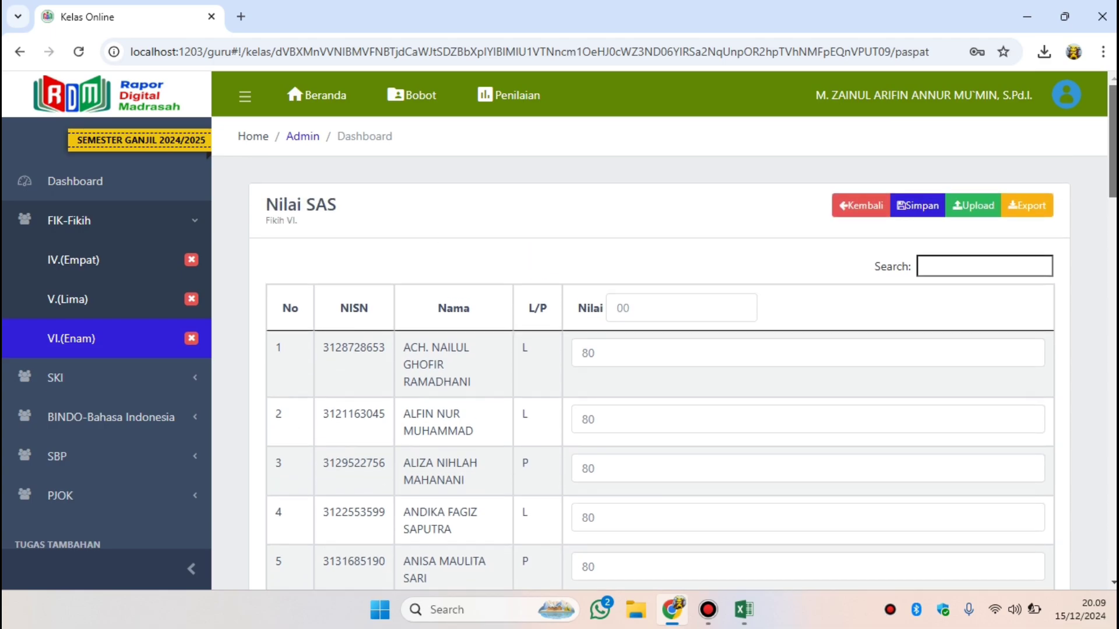
{"action": "left_click", "coordinate": [857, 208]}
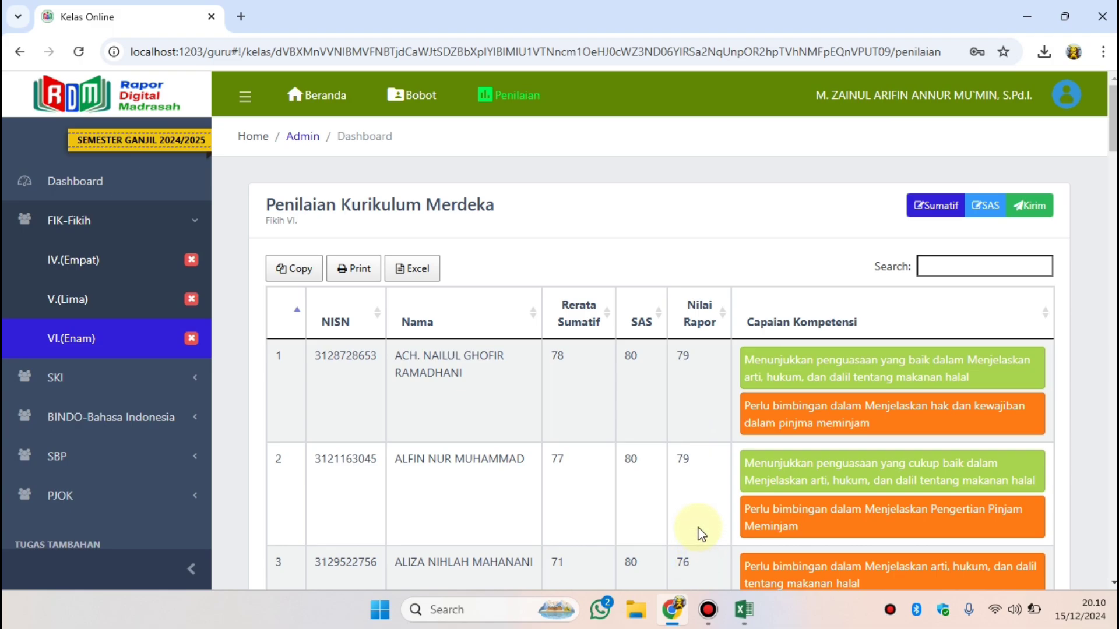
Step: Review the report scores of all Fikih VI students and submit the assessment
{"action": "scroll", "coordinate": [699, 532], "scroll_direction": "down", "scroll_amount": 6}
{"action": "scroll", "coordinate": [699, 532], "scroll_direction": "down", "scroll_amount": 6}
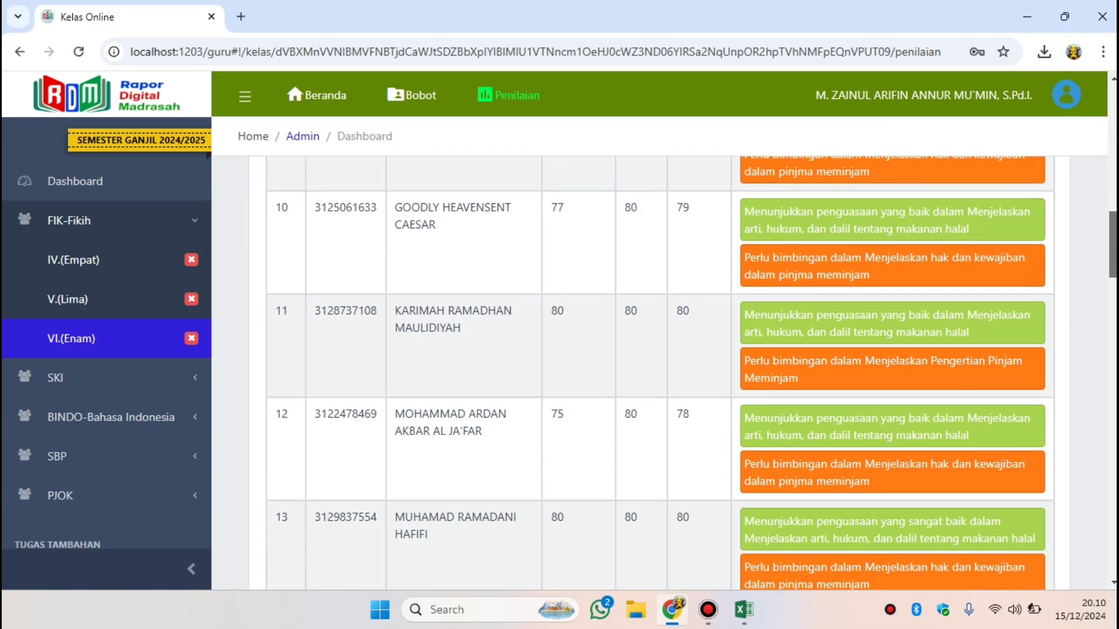
{"action": "scroll", "coordinate": [700, 532], "scroll_direction": "down", "scroll_amount": 20}
{"action": "scroll", "coordinate": [779, 287], "scroll_direction": "up", "scroll_amount": 20}
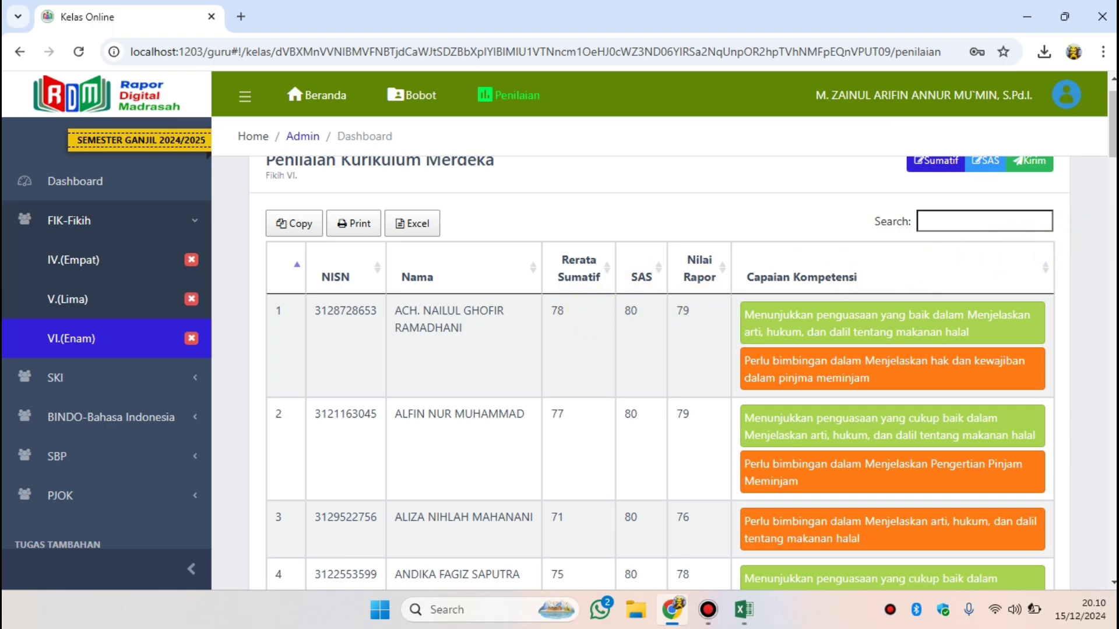
{"action": "scroll", "coordinate": [1076, 168], "scroll_direction": "up", "scroll_amount": 1}
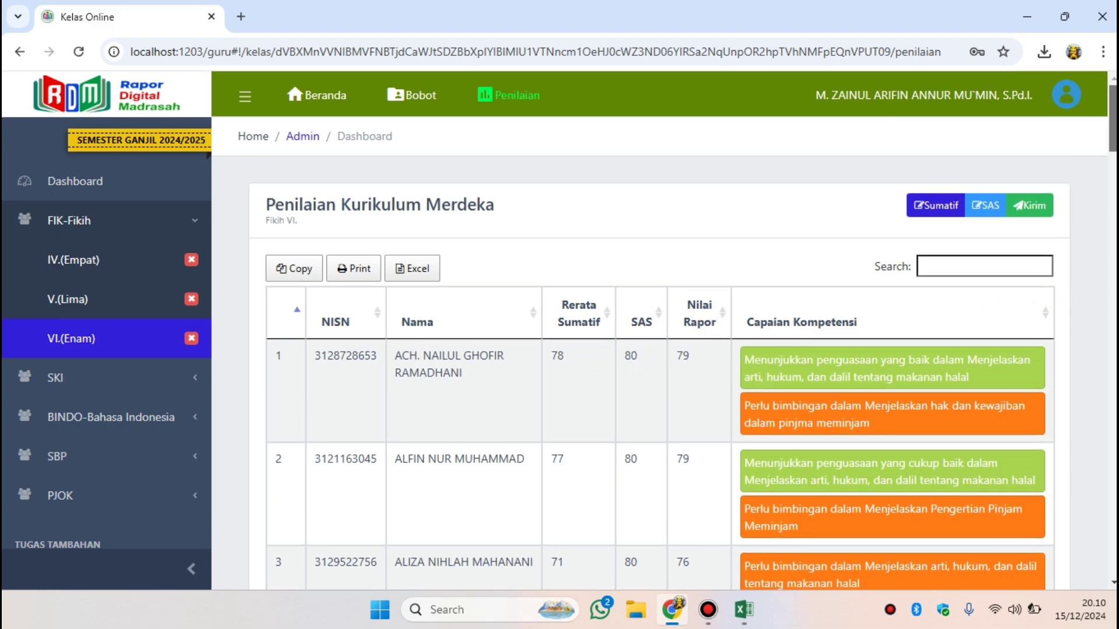
{"action": "left_click", "coordinate": [1035, 209]}
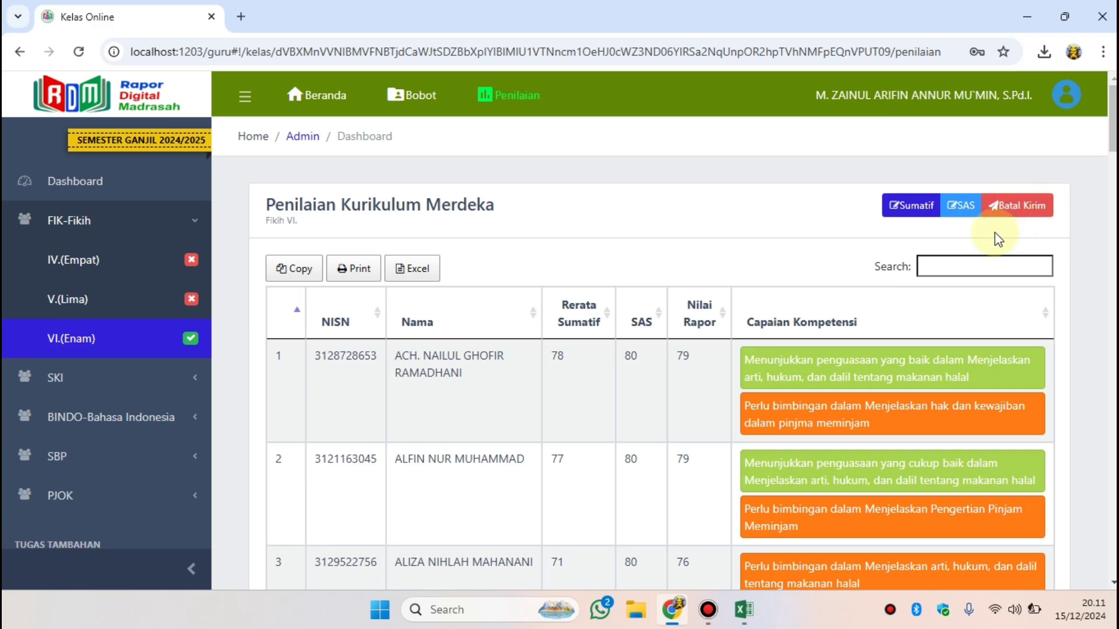
Step: Withdraw the Fikih VI assessment submission and submit it again
{"action": "left_click", "coordinate": [1020, 210]}
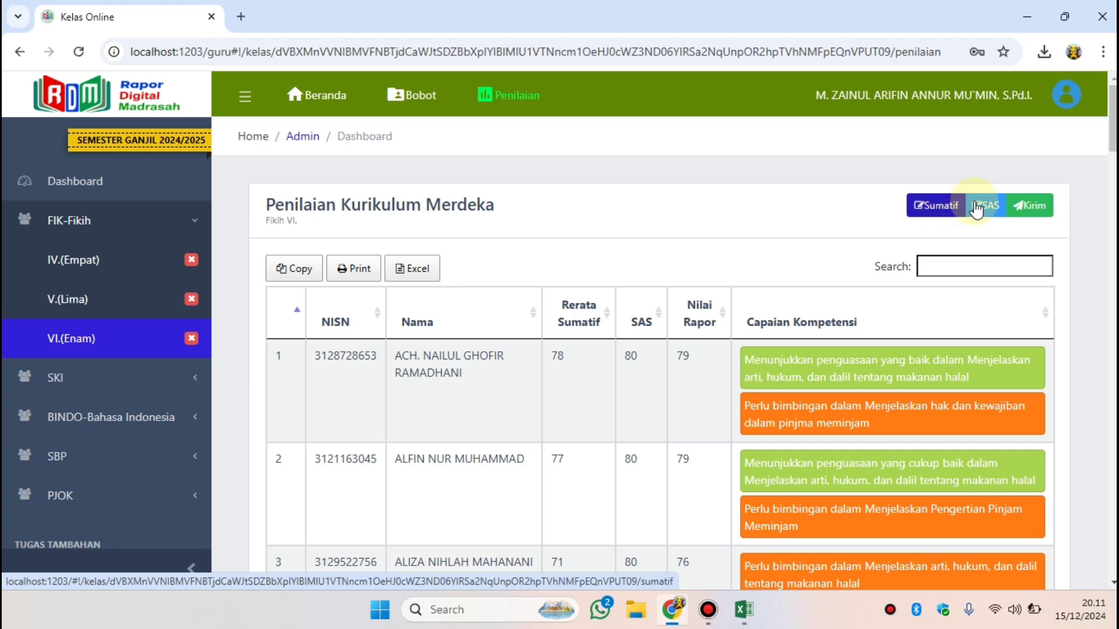
{"action": "left_click", "coordinate": [1038, 207]}
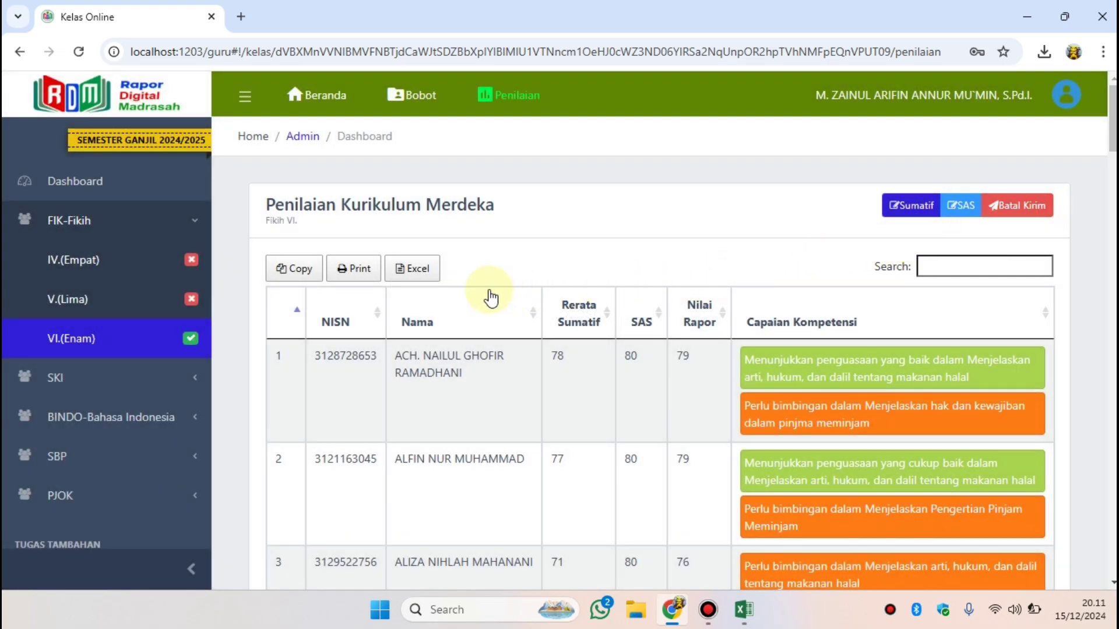
Step: Examine the Status Nilai Kurmer of Fikih class VI in the class list on the dashboard
{"action": "left_click", "coordinate": [86, 185]}
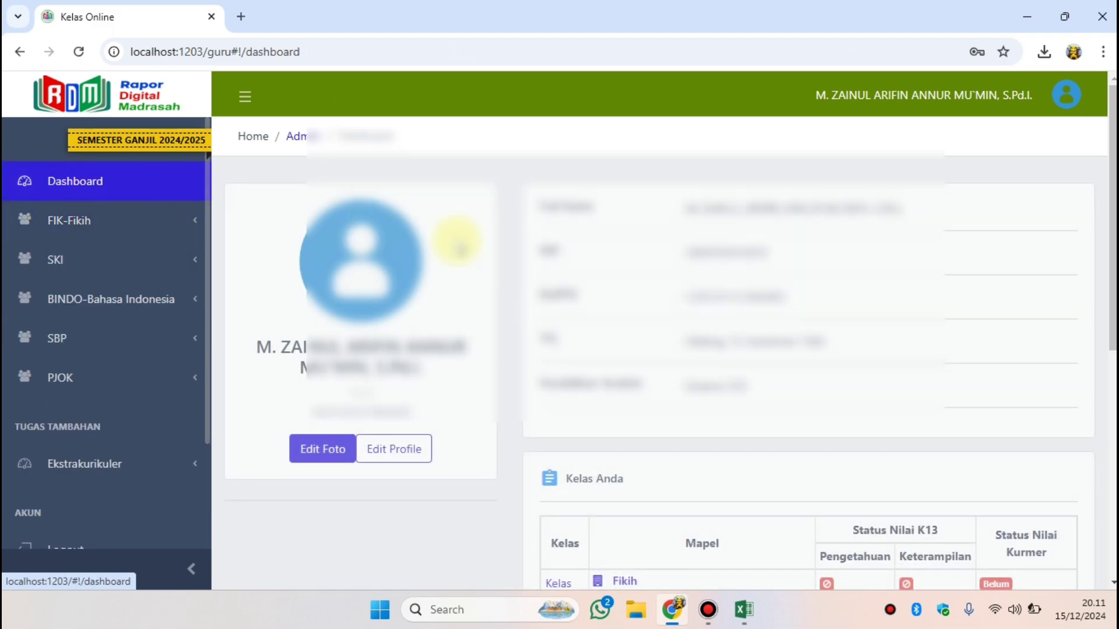
{"action": "scroll", "coordinate": [849, 268], "scroll_direction": "down", "scroll_amount": 3}
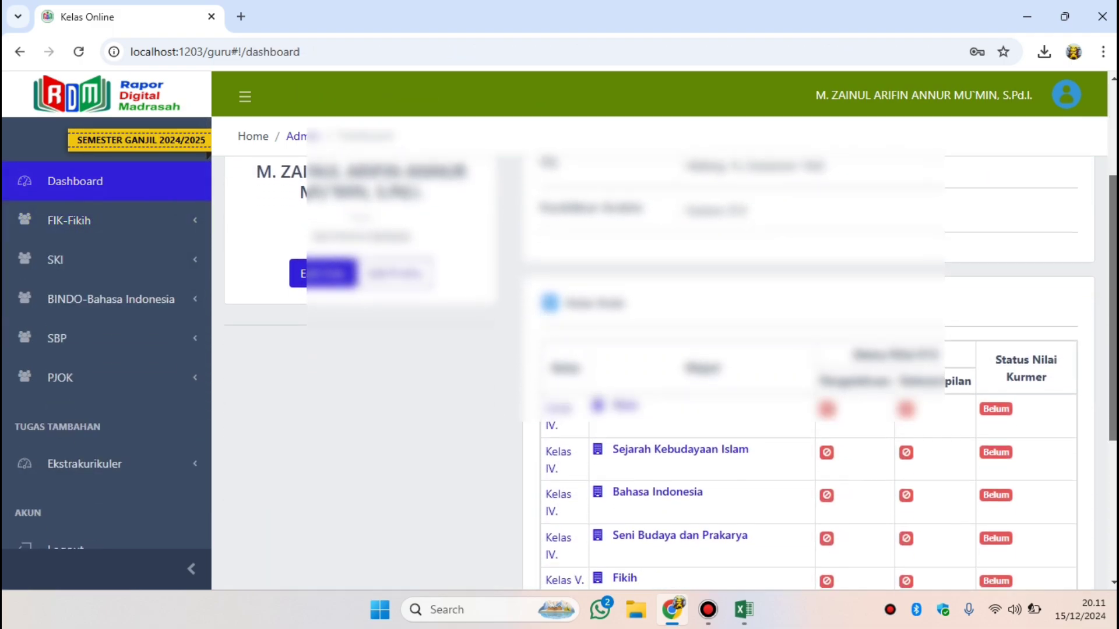
{"action": "scroll", "coordinate": [861, 412], "scroll_direction": "down", "scroll_amount": 4}
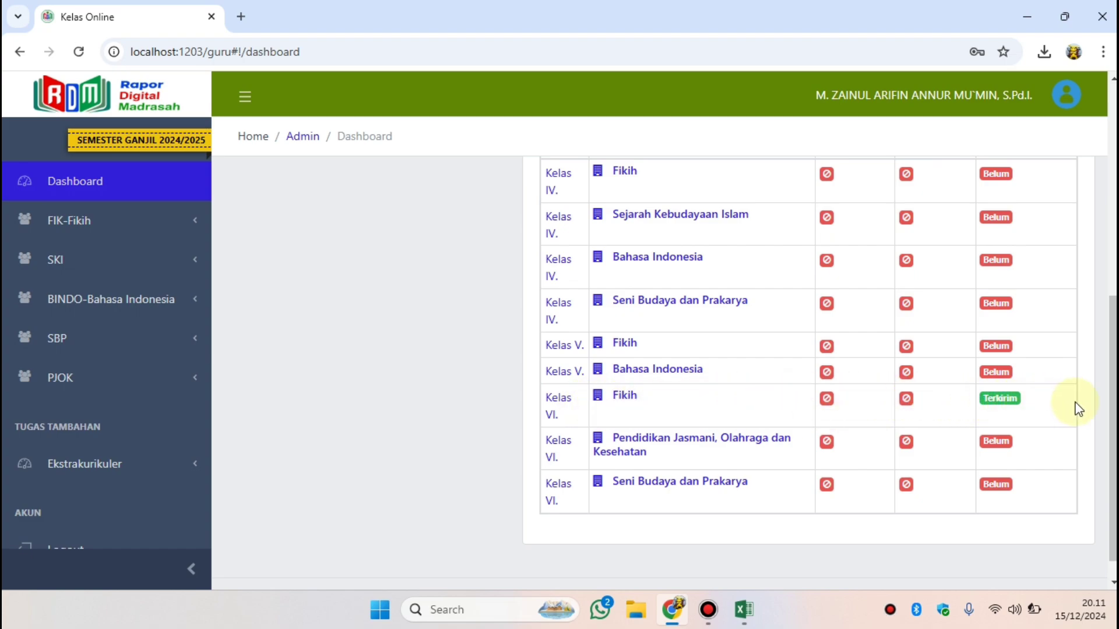
{"action": "scroll", "coordinate": [1113, 407], "scroll_direction": "up", "scroll_amount": 1}
{"action": "scroll", "coordinate": [1113, 408], "scroll_direction": "up", "scroll_amount": 1}
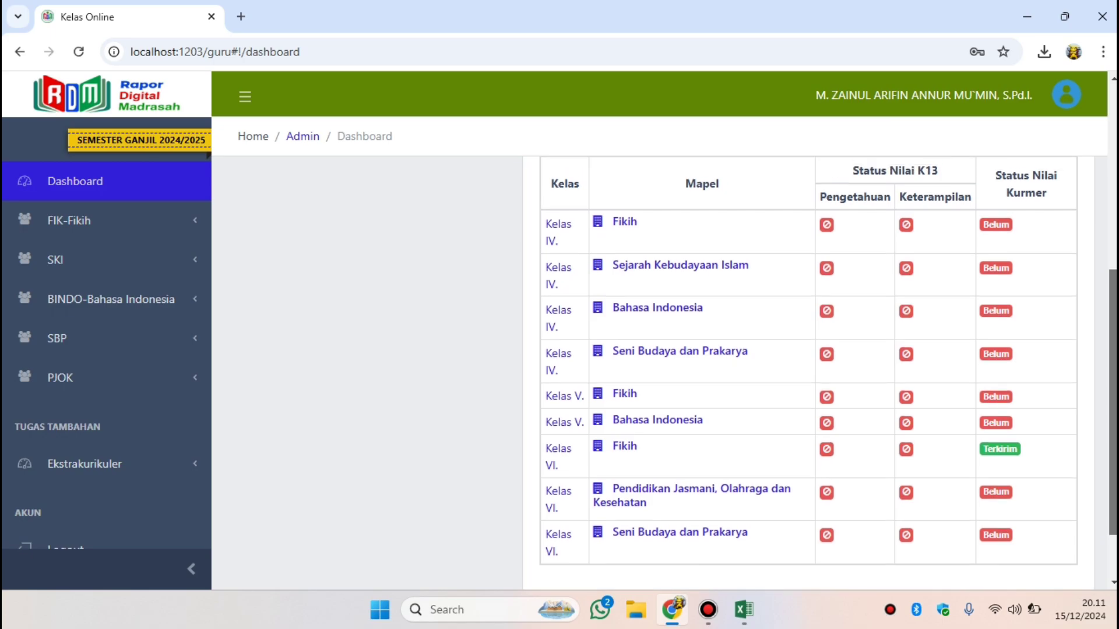
{"action": "scroll", "coordinate": [1113, 408], "scroll_direction": "up", "scroll_amount": 6}
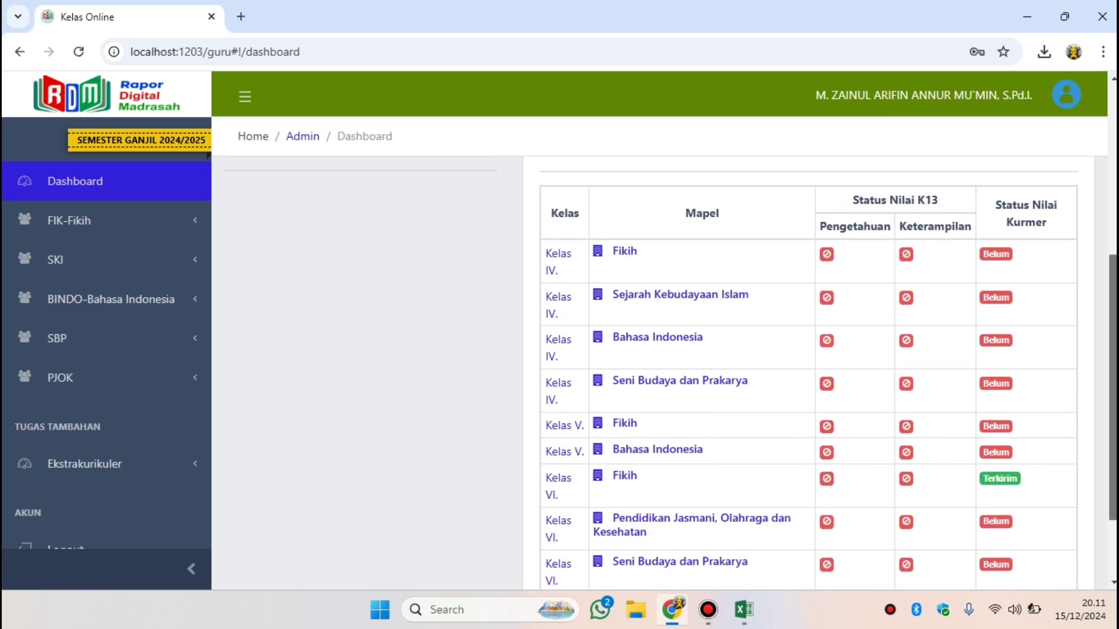